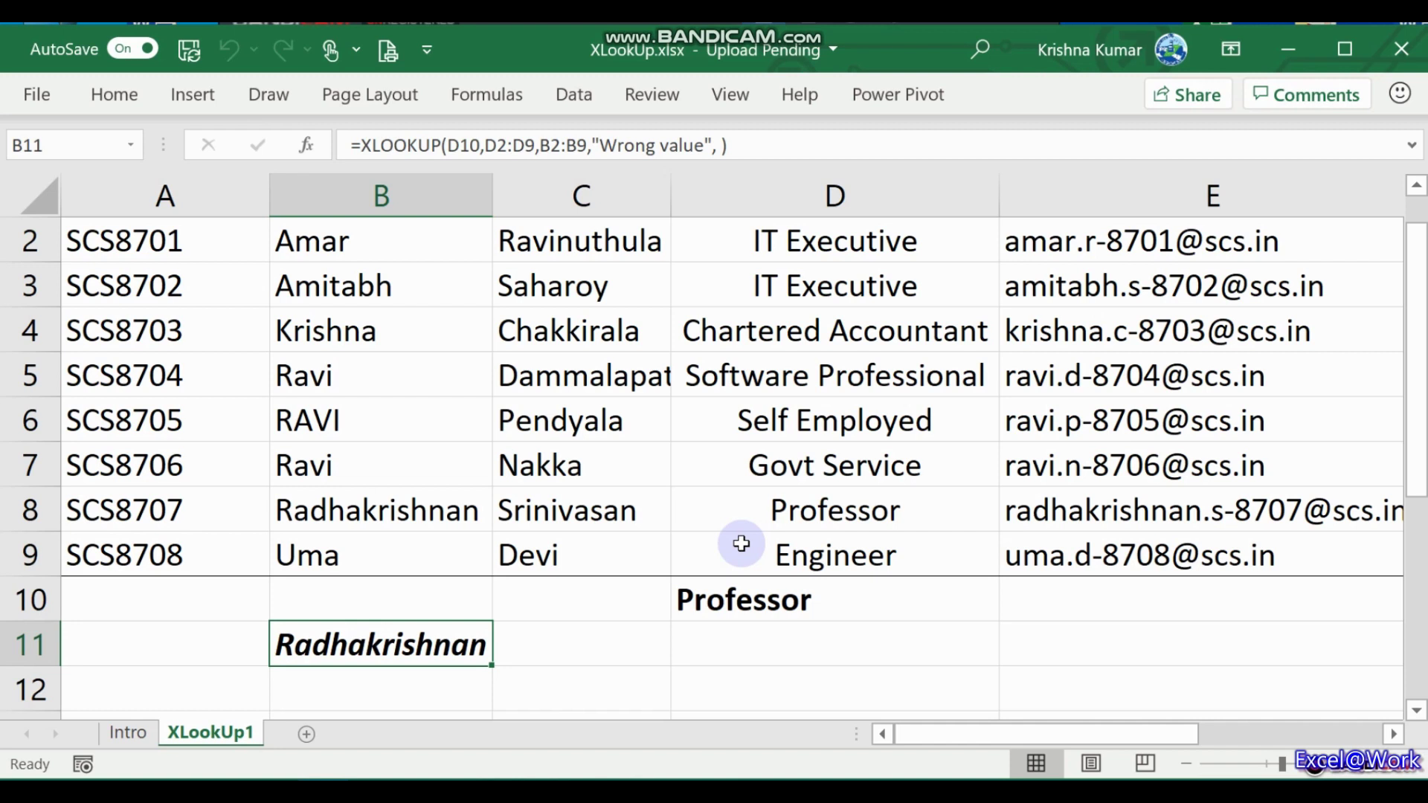
# Delete the stray space before the closing parenthesis of the B11 XLOOKUP so match-mode choices appear
pyautogui.press('F2')
pyautogui.press('Left')
pyautogui.press('Left')
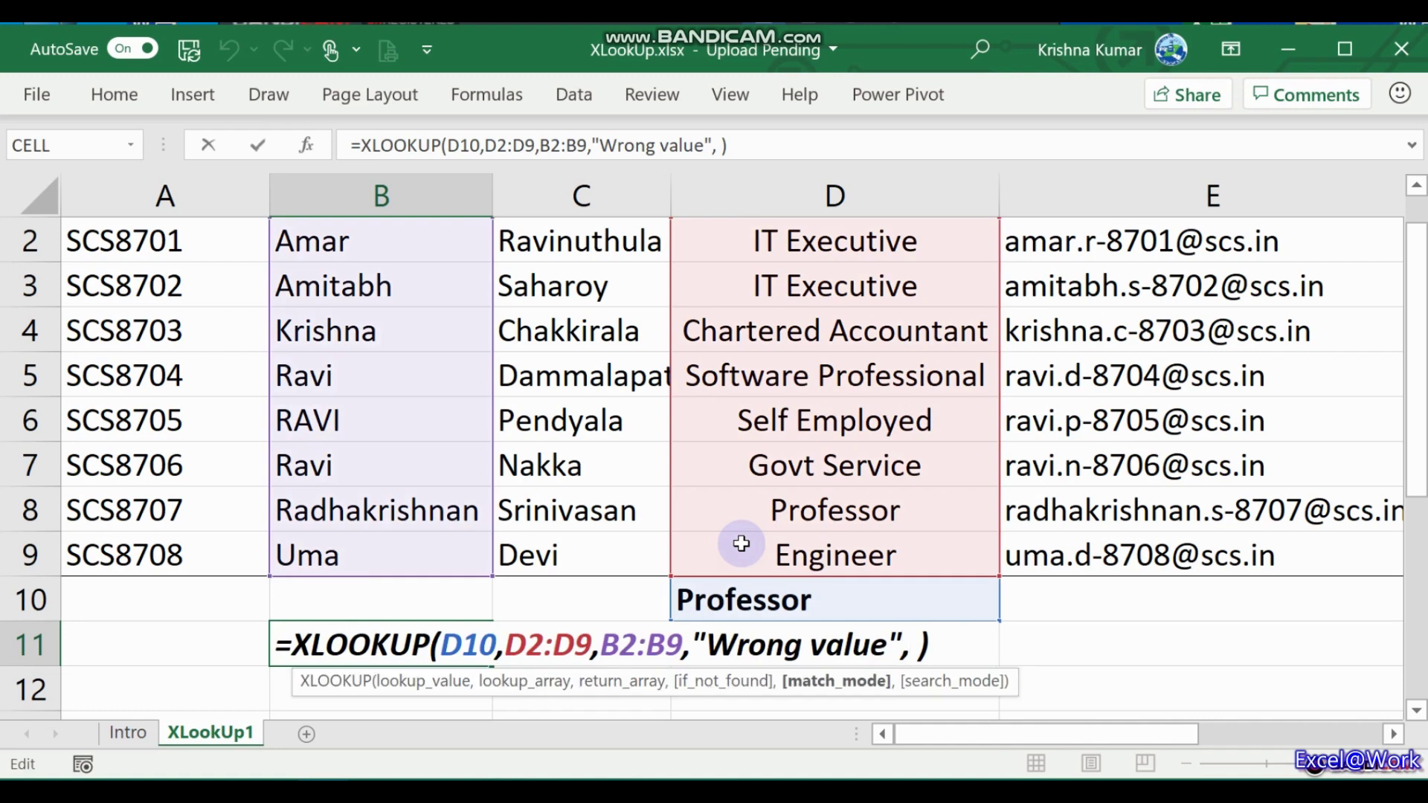
pyautogui.press('Delete')
pyautogui.press('BackSpace')
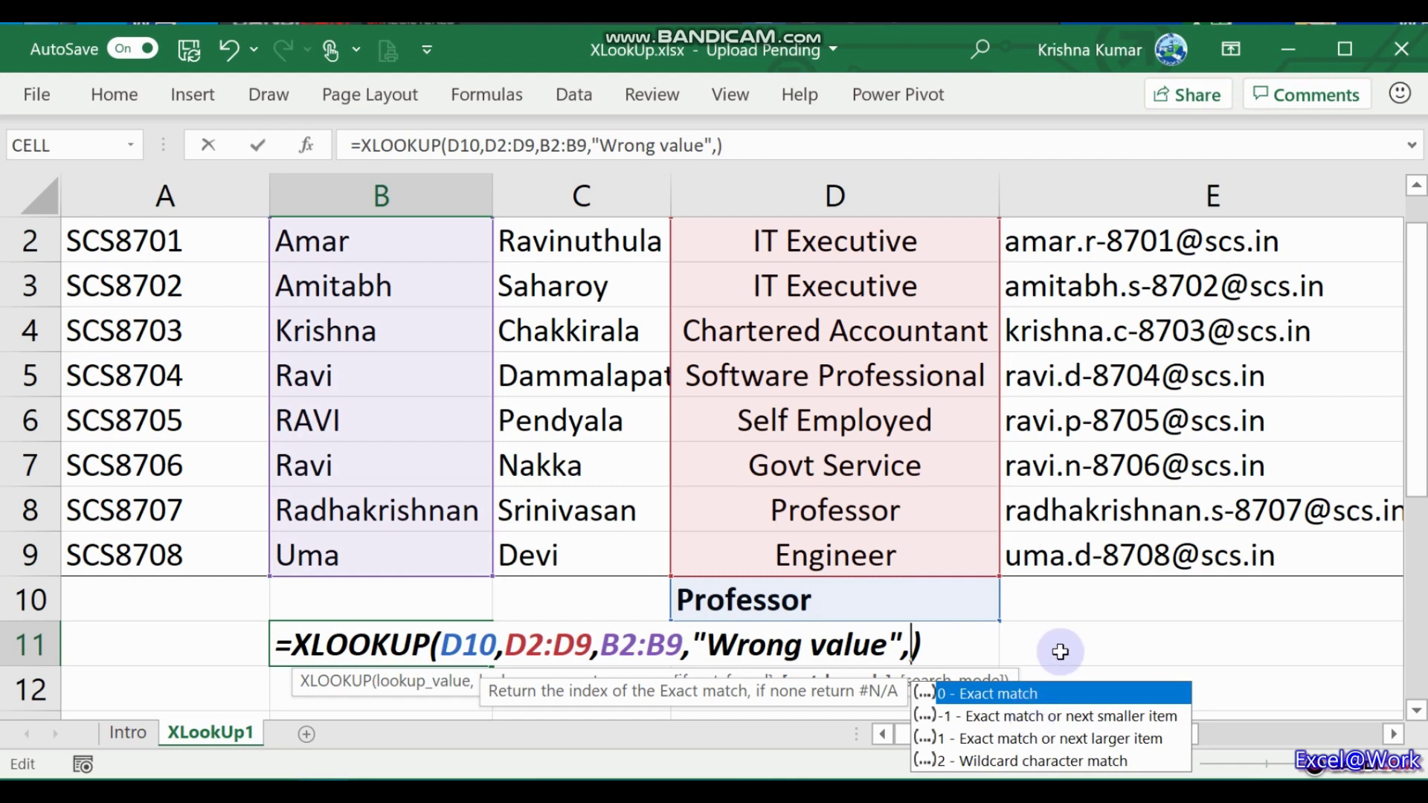
# Commit =XLOOKUP(D10,D2:D9,B2:B9,"Wrong value",) in B11
pyautogui.hotkey('ctrl', 'Return')
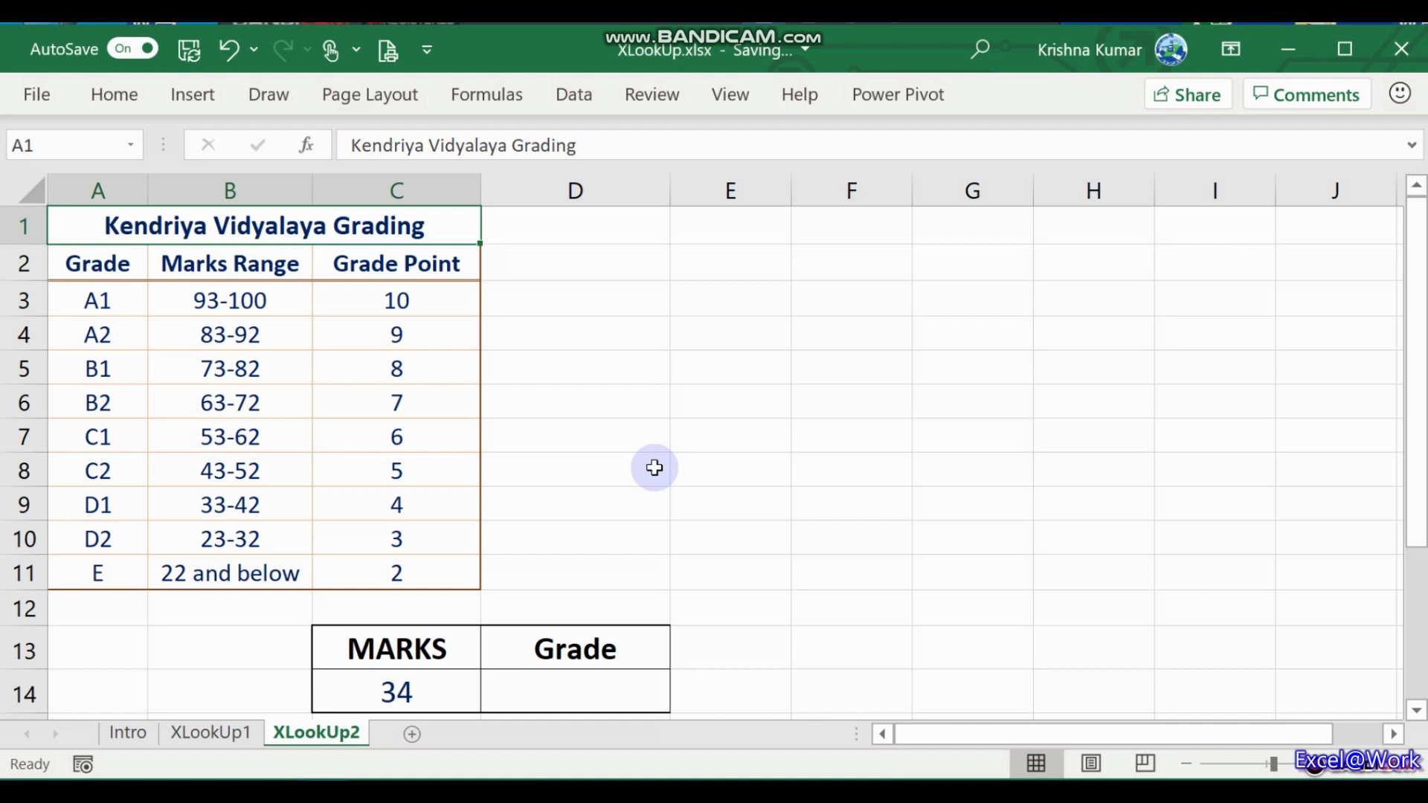
# Restore the descending lookup table in E1:G14 and retitle it 'XLookUp Table based on KV- GPA'
pyautogui.hotkey('ctrl', 'z')
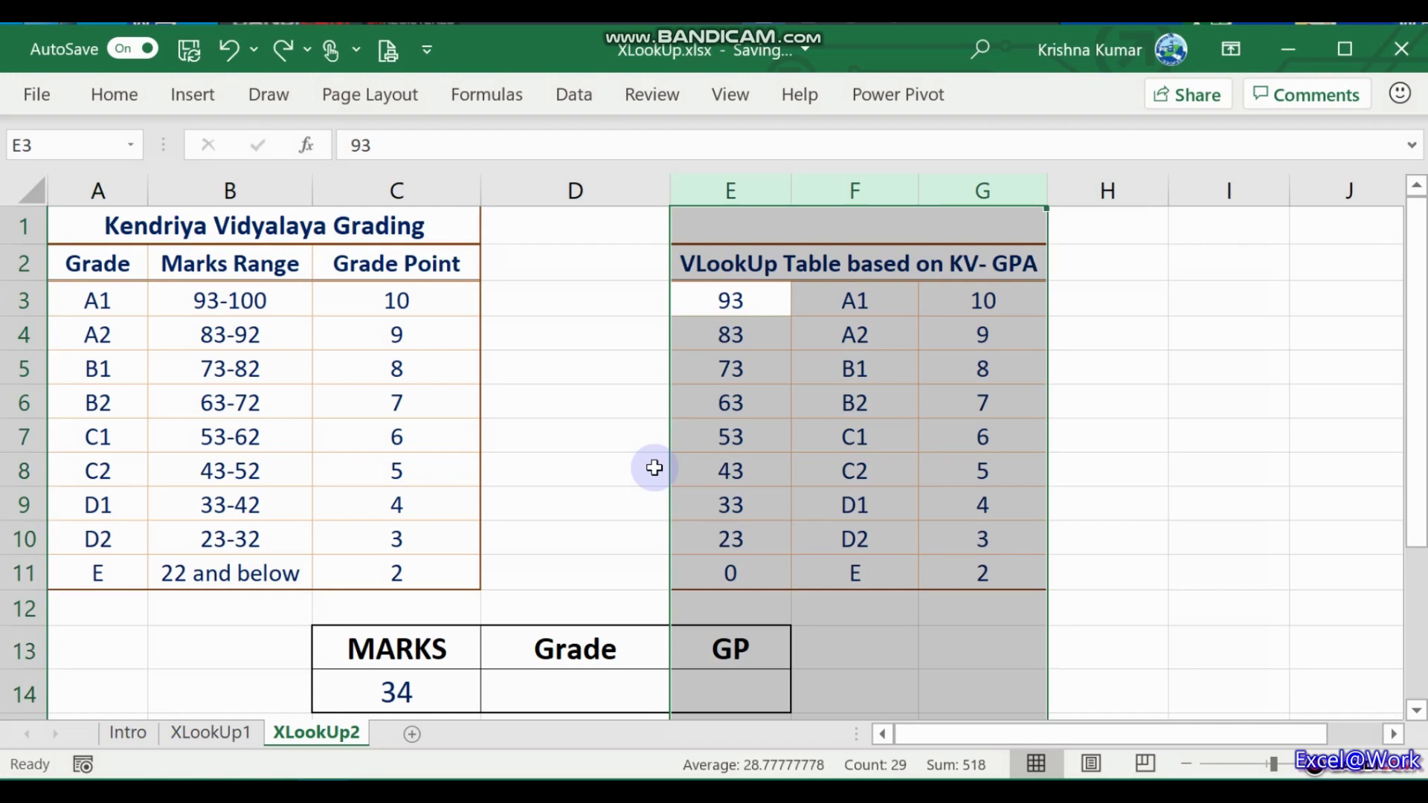
pyautogui.click(756, 322)
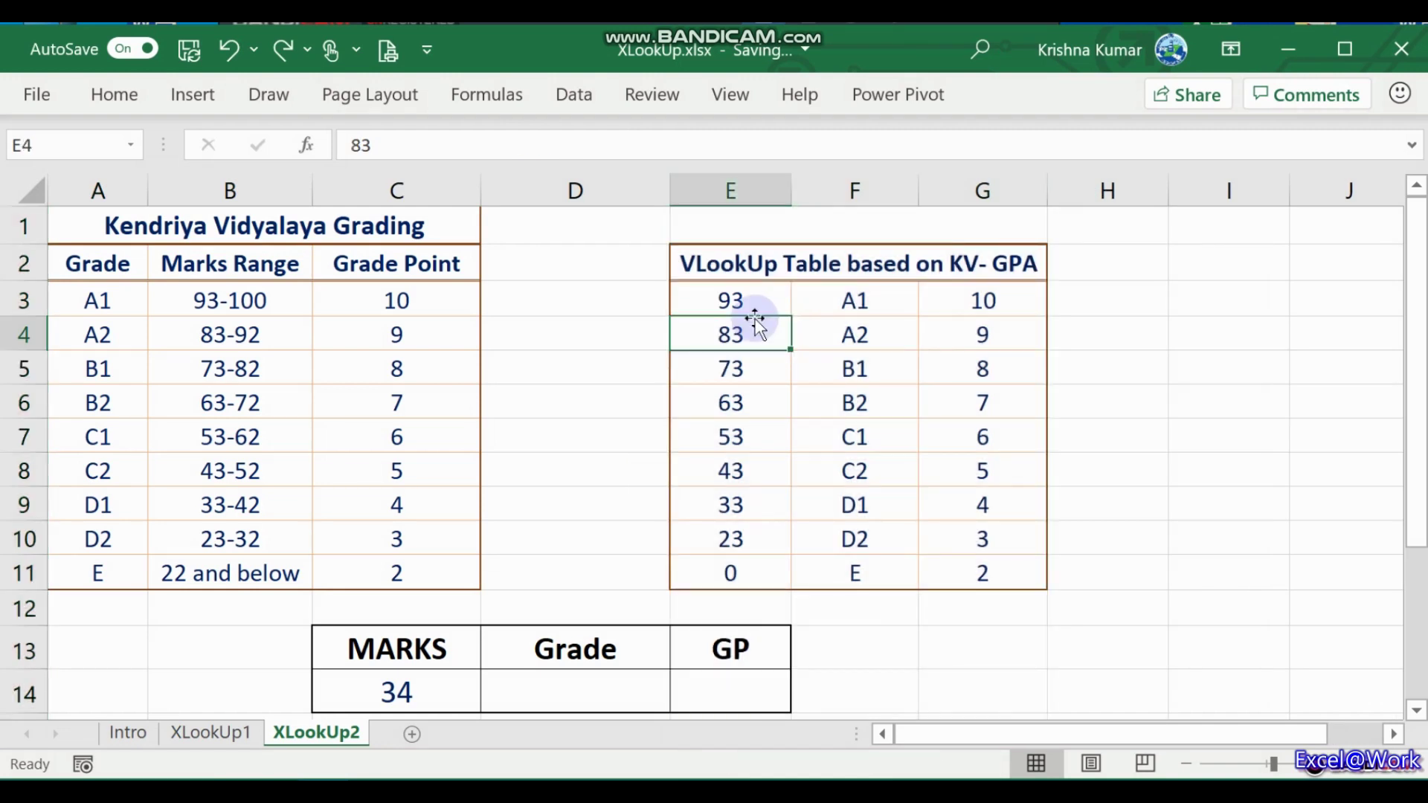
pyautogui.press('Up')
pyautogui.press('Up')
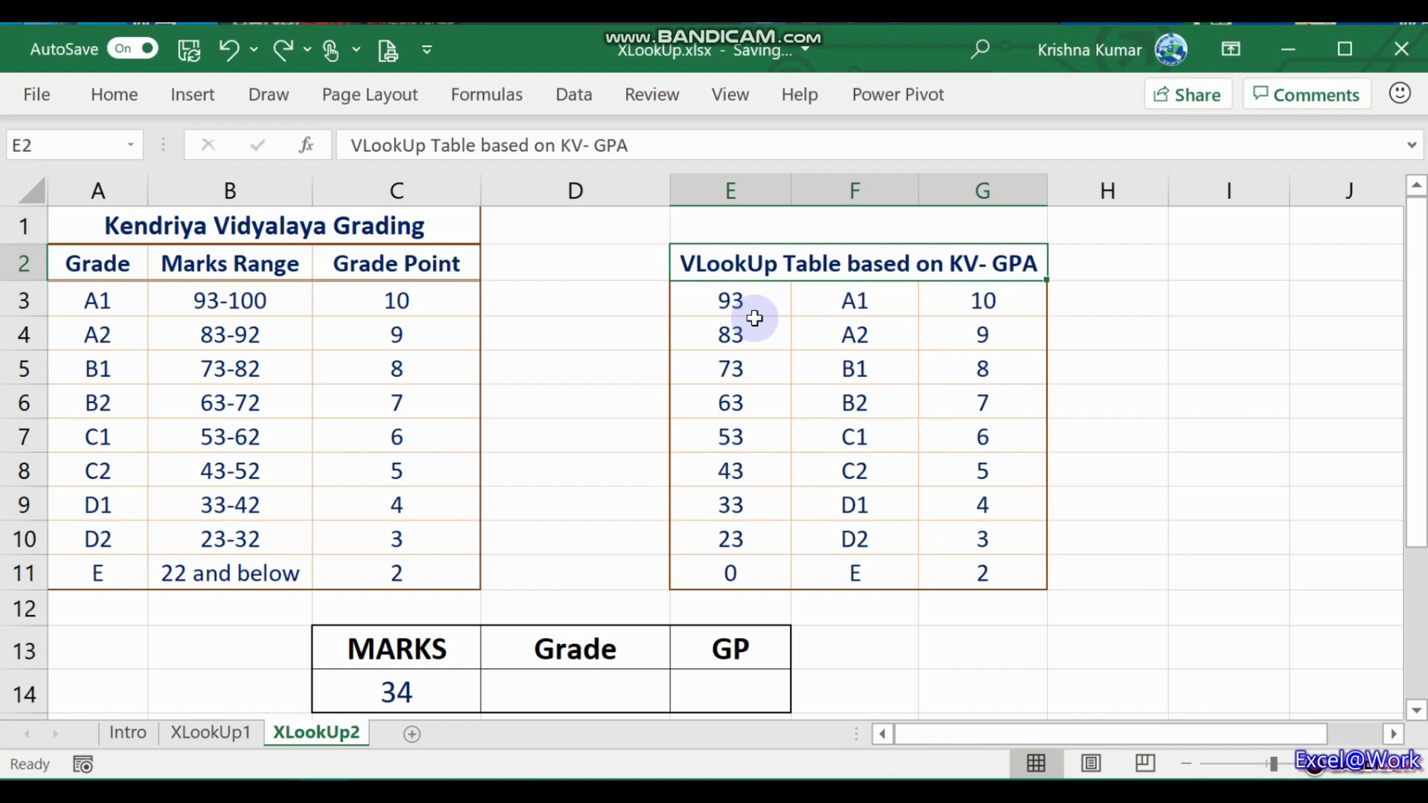
pyautogui.press('F2')
pyautogui.press('Home')
pyautogui.write('X')
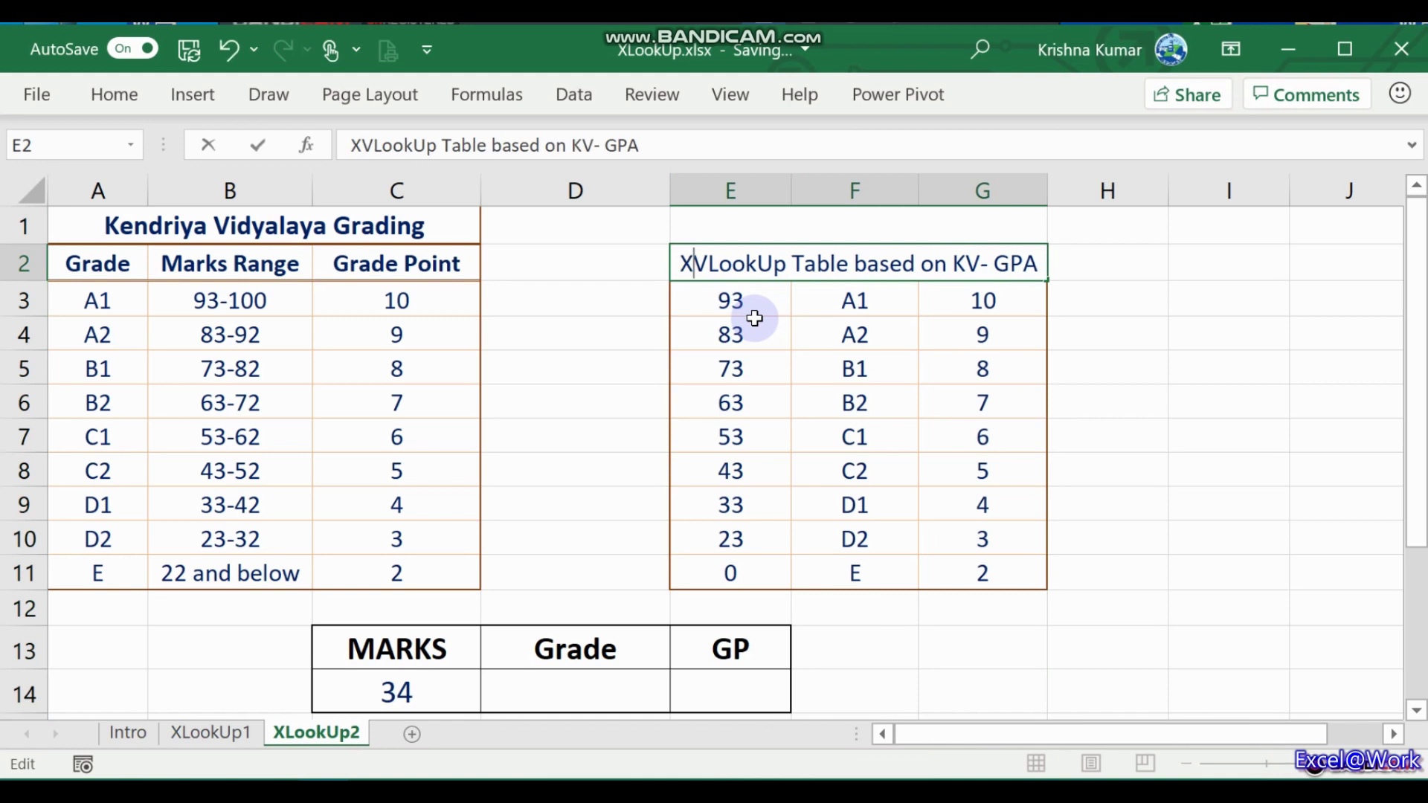
pyautogui.press('Delete')
pyautogui.press('Return')
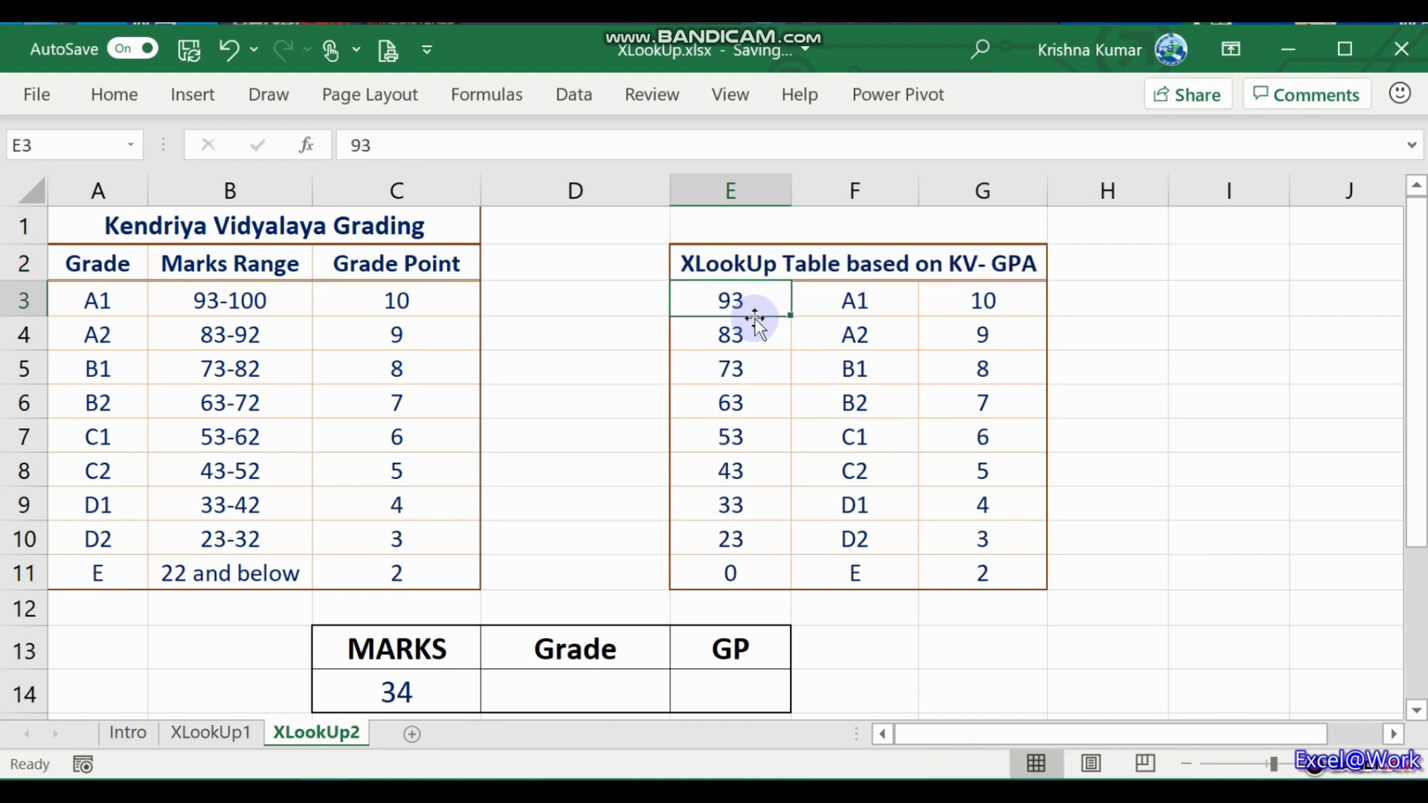
pyautogui.press('Up')
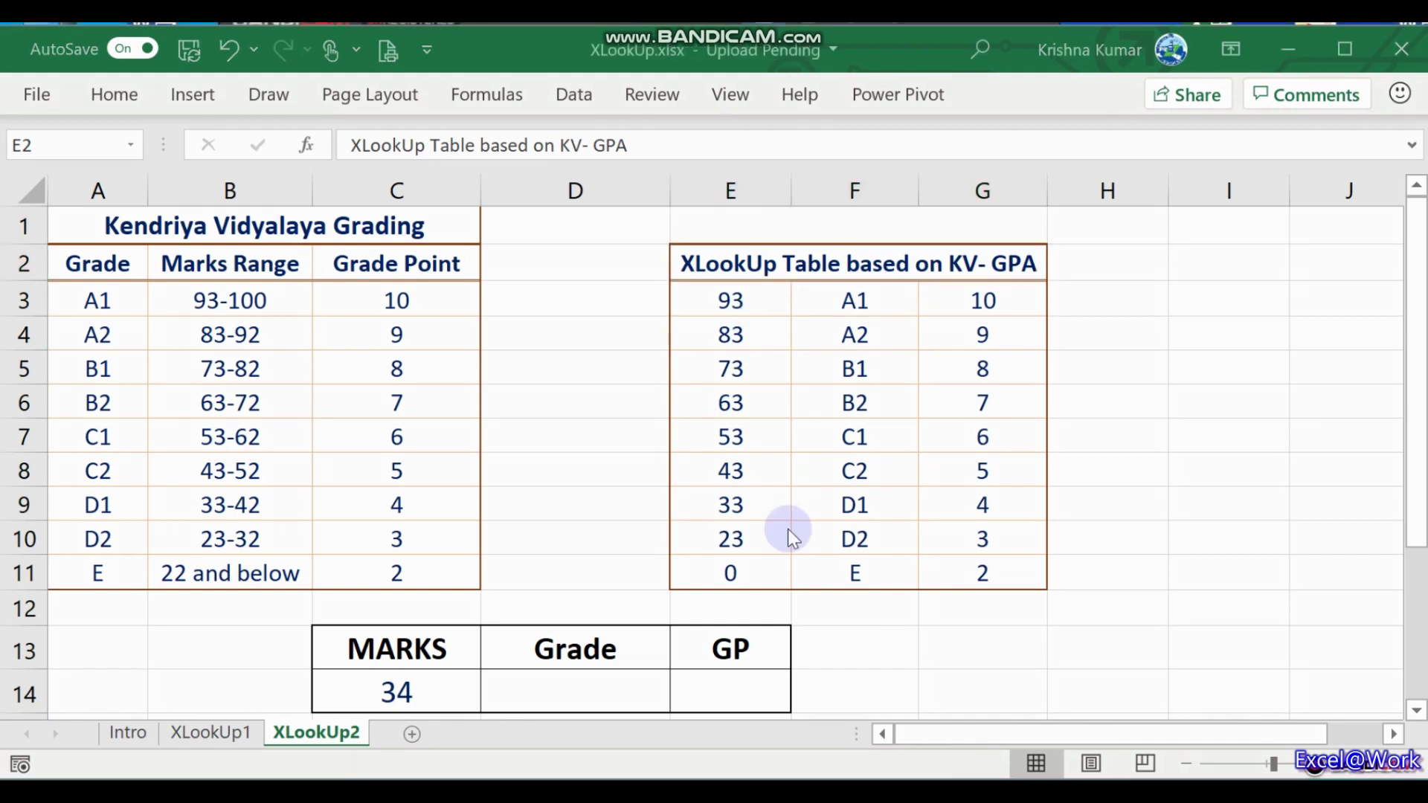
pyautogui.click(43, 99)
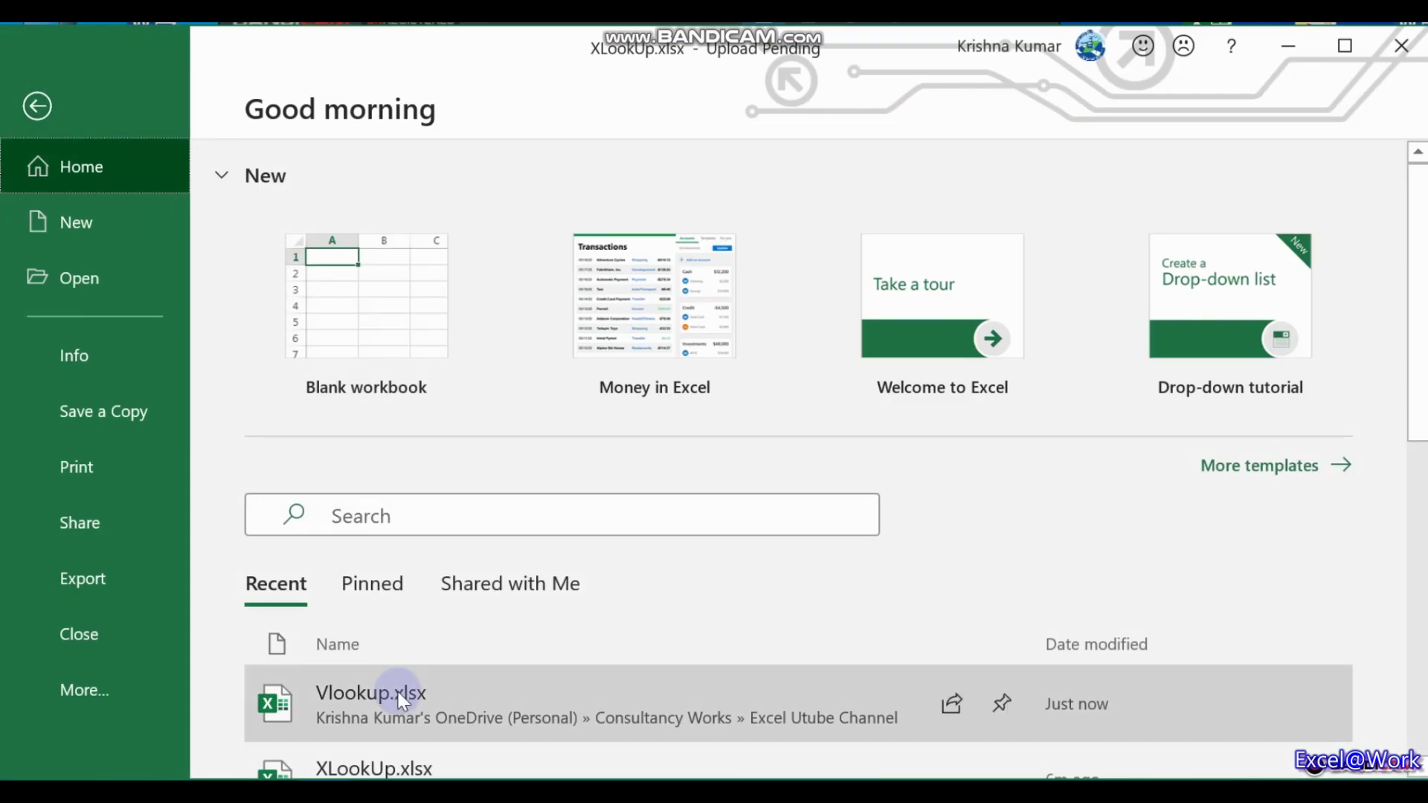
pyautogui.click(399, 702)
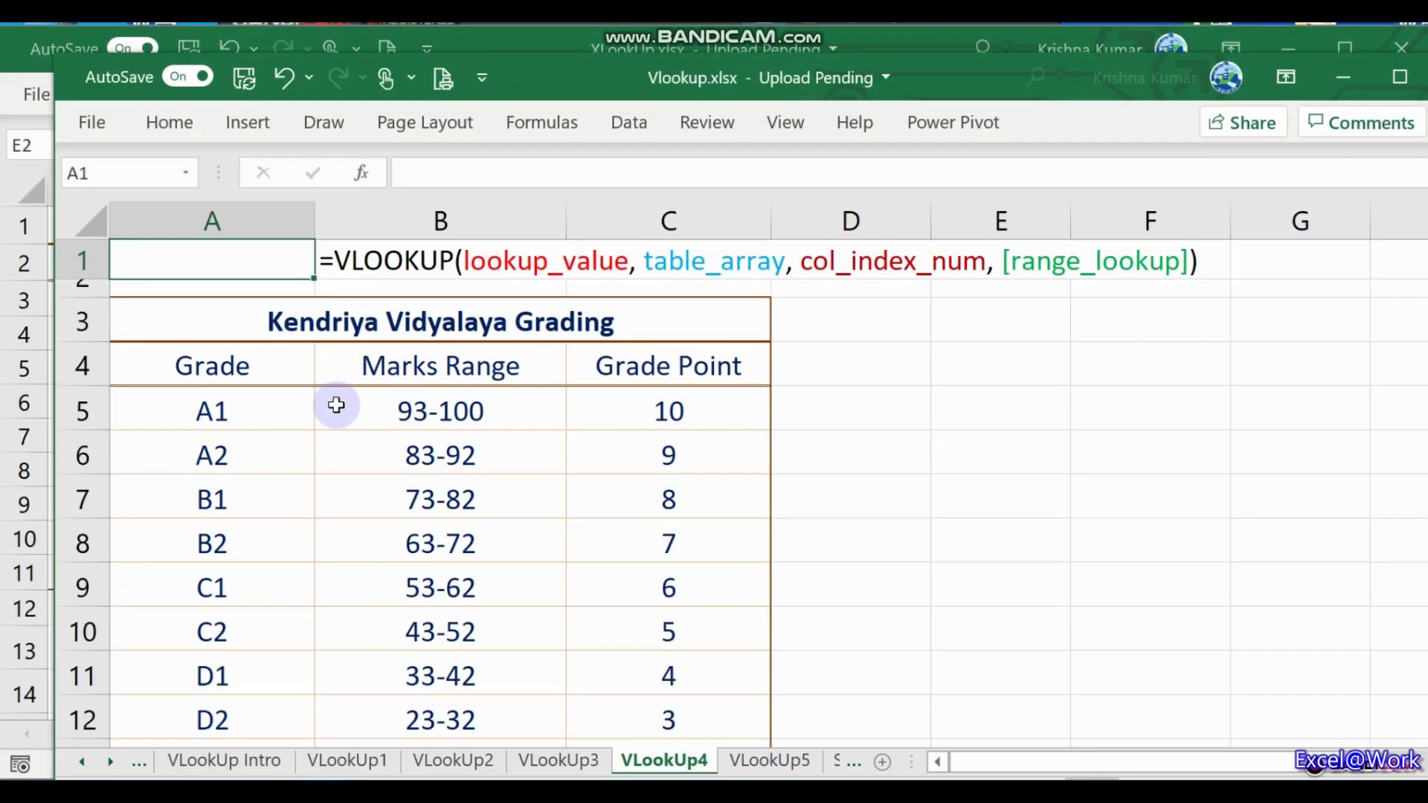
pyautogui.click(336, 404)
pyautogui.press('Down')
pyautogui.press('Down')
pyautogui.press('Down')
pyautogui.press('Down')
pyautogui.press('Down')
pyautogui.press('Down')
pyautogui.press('Down')
pyautogui.press('Down')
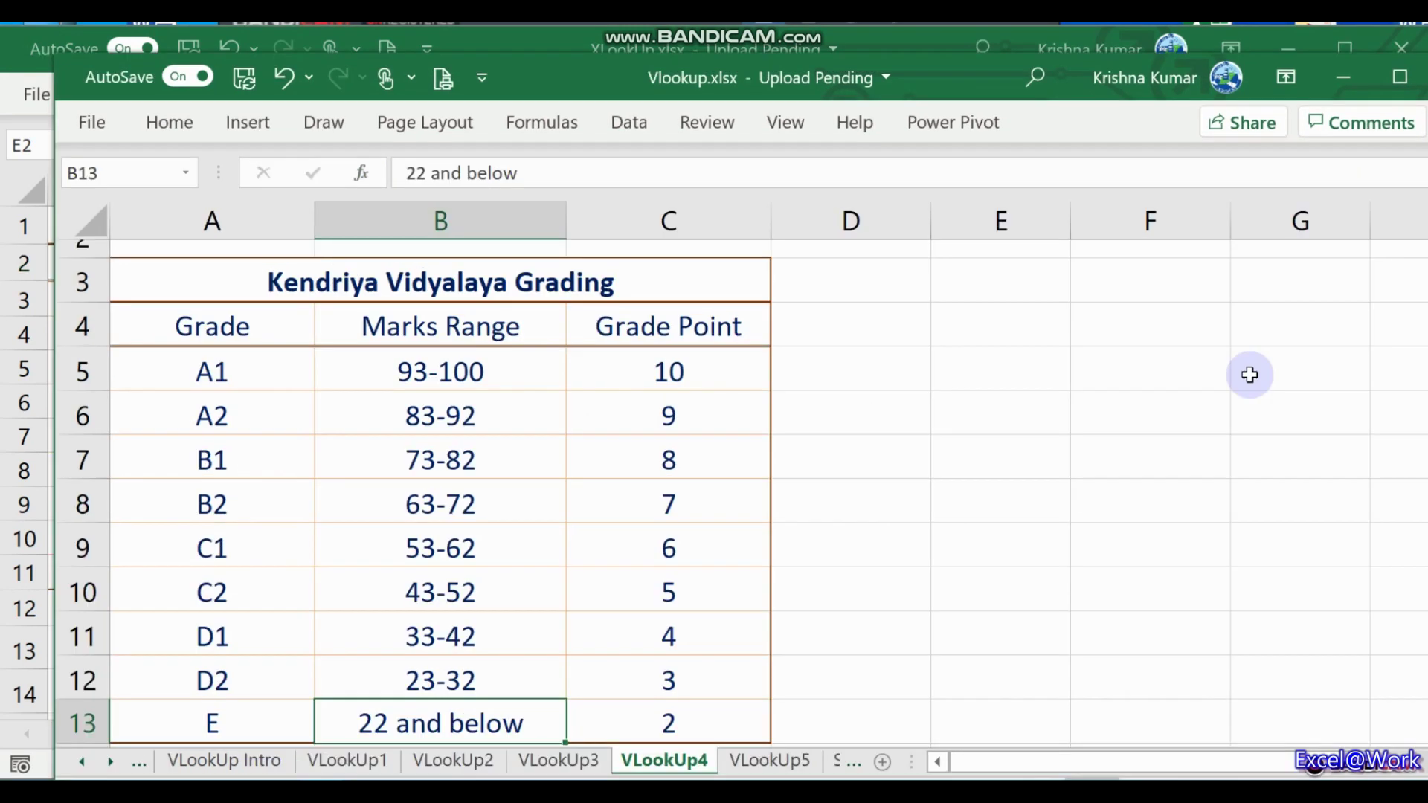
pyautogui.click(539, 507)
pyautogui.press('Down')
pyautogui.press('Down')
pyautogui.press('Down')
pyautogui.press('Down')
pyautogui.press('Down')
pyautogui.press('Down')
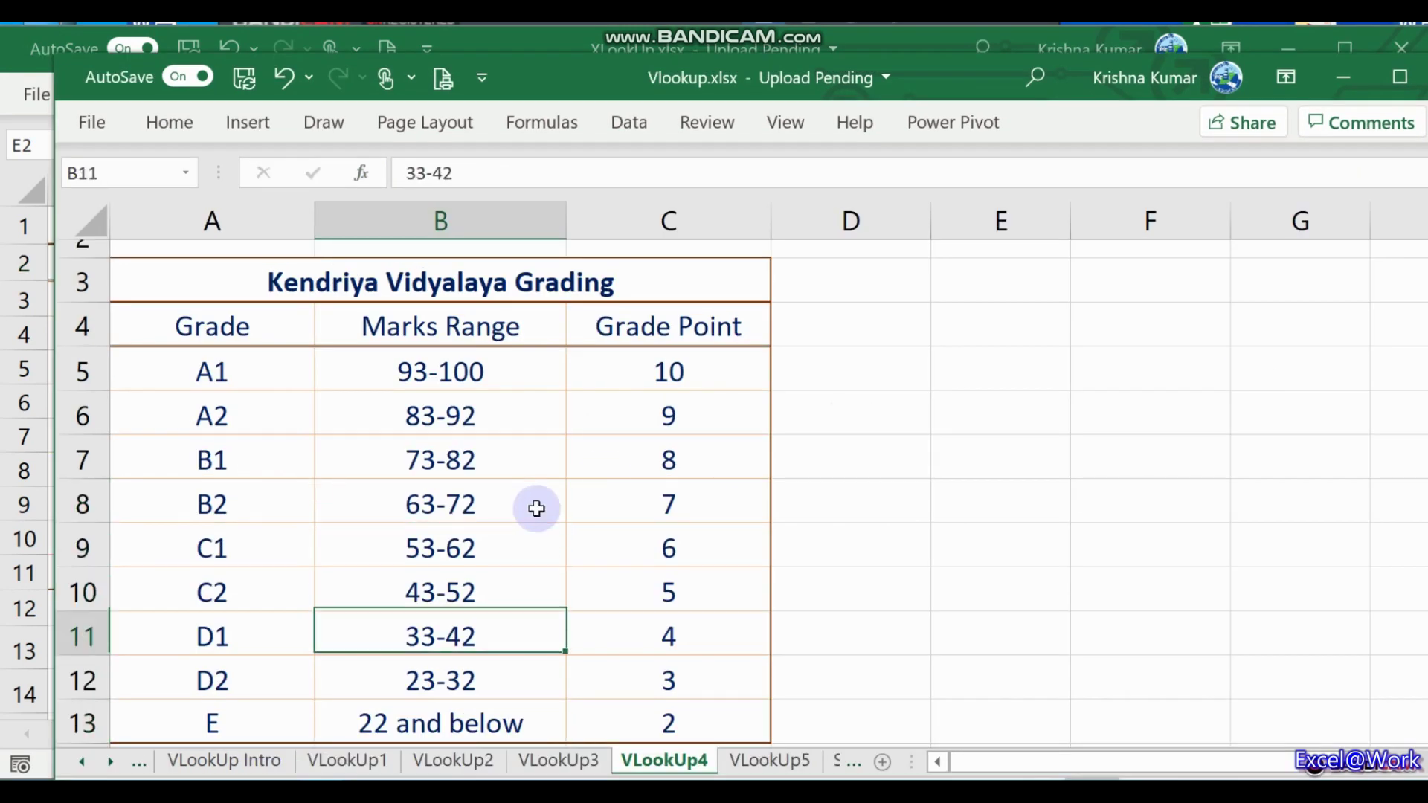
pyautogui.press('Down')
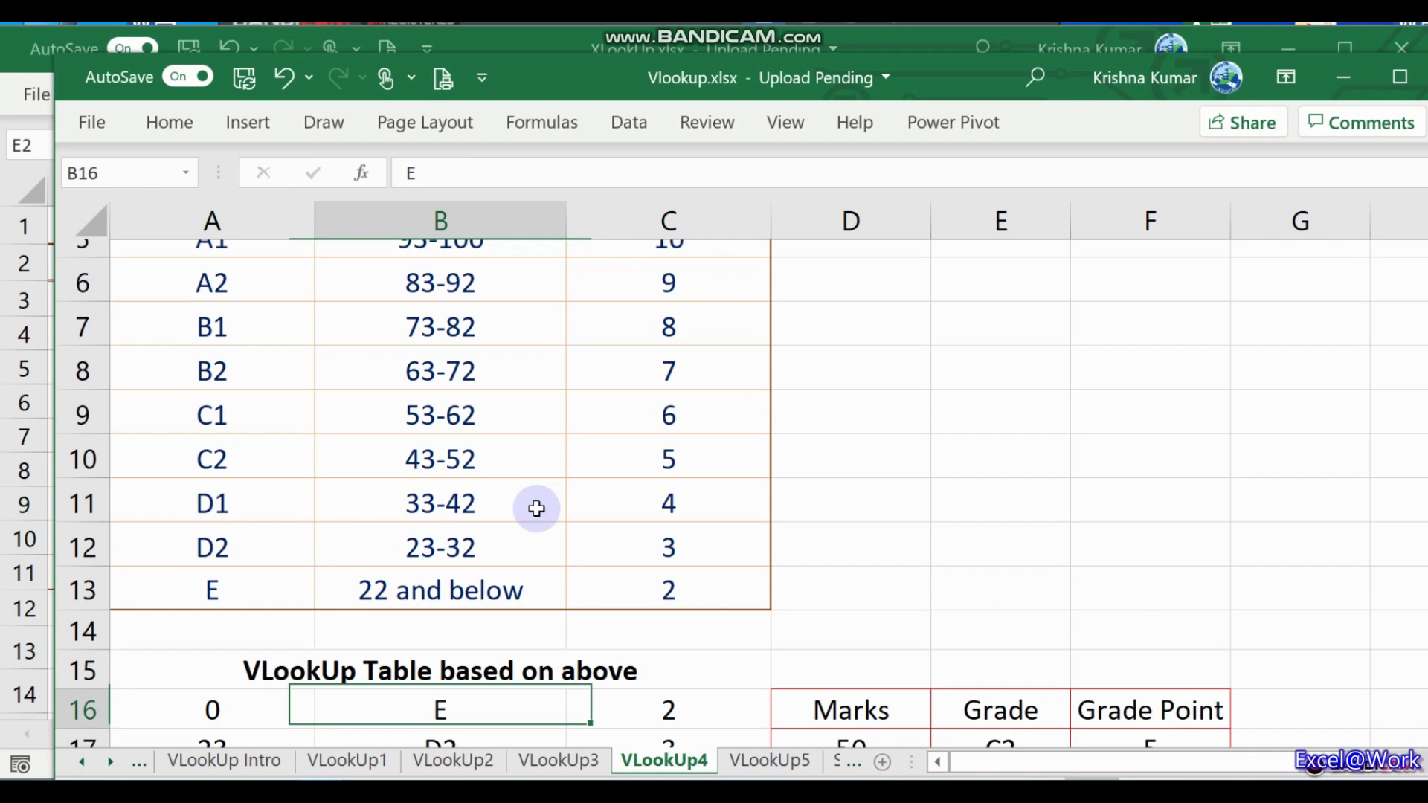
pyautogui.press('Down')
pyautogui.press('Down')
pyautogui.press('Up')
pyautogui.press('Up')
pyautogui.press('Left')
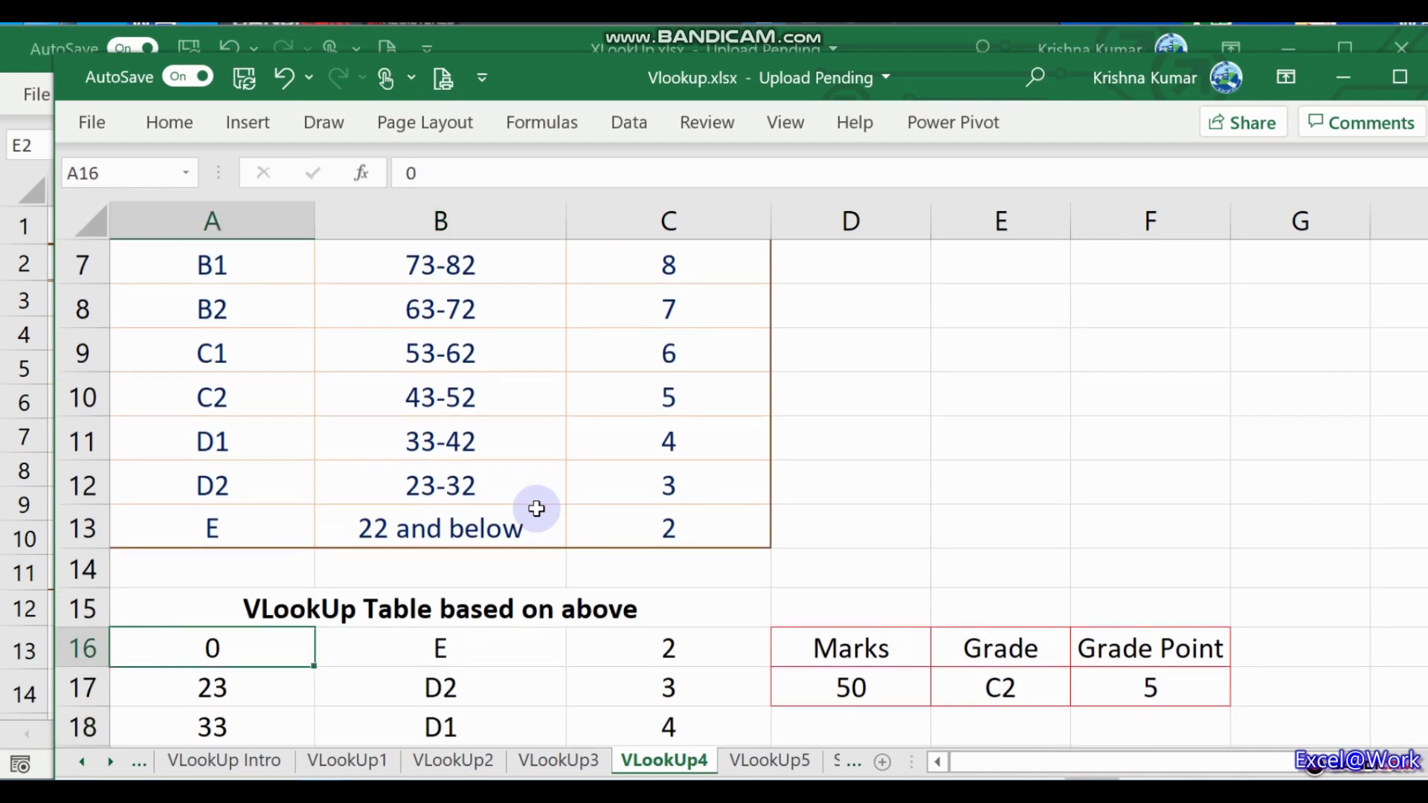
pyautogui.press('Down')
pyautogui.press('Down')
pyautogui.press('Up')
pyautogui.press('Up')
pyautogui.press('Up')
pyautogui.press('Up')
pyautogui.press('Up')
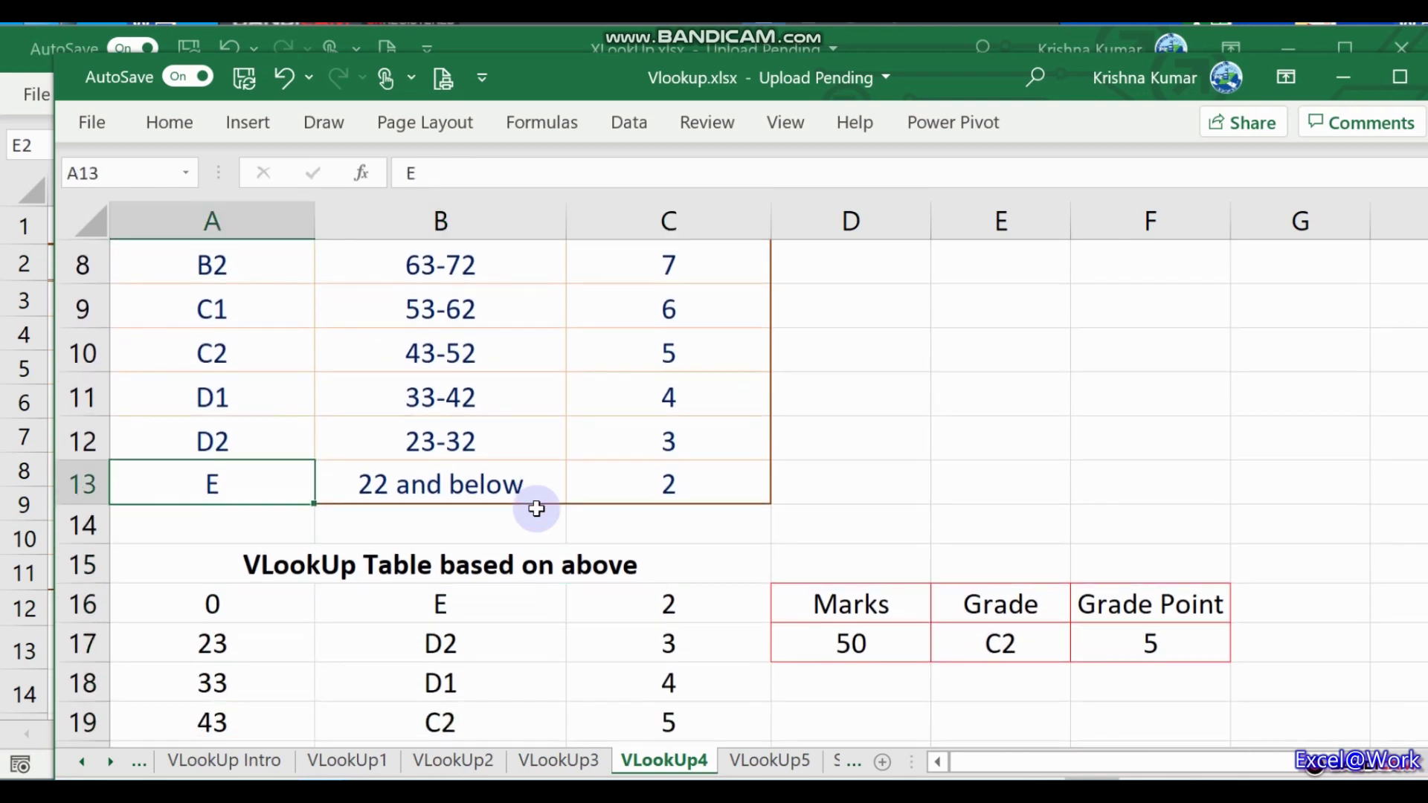
pyautogui.press('Right')
pyautogui.press('Right')
pyautogui.press('Left')
pyautogui.press('Left')
pyautogui.press('Down')
pyautogui.press('Down')
pyautogui.press('Down')
pyautogui.press('Down')
pyautogui.press('Down')
pyautogui.press('Down')
pyautogui.press('Down')
pyautogui.press('Down')
pyautogui.press('Down')
pyautogui.press('Down')
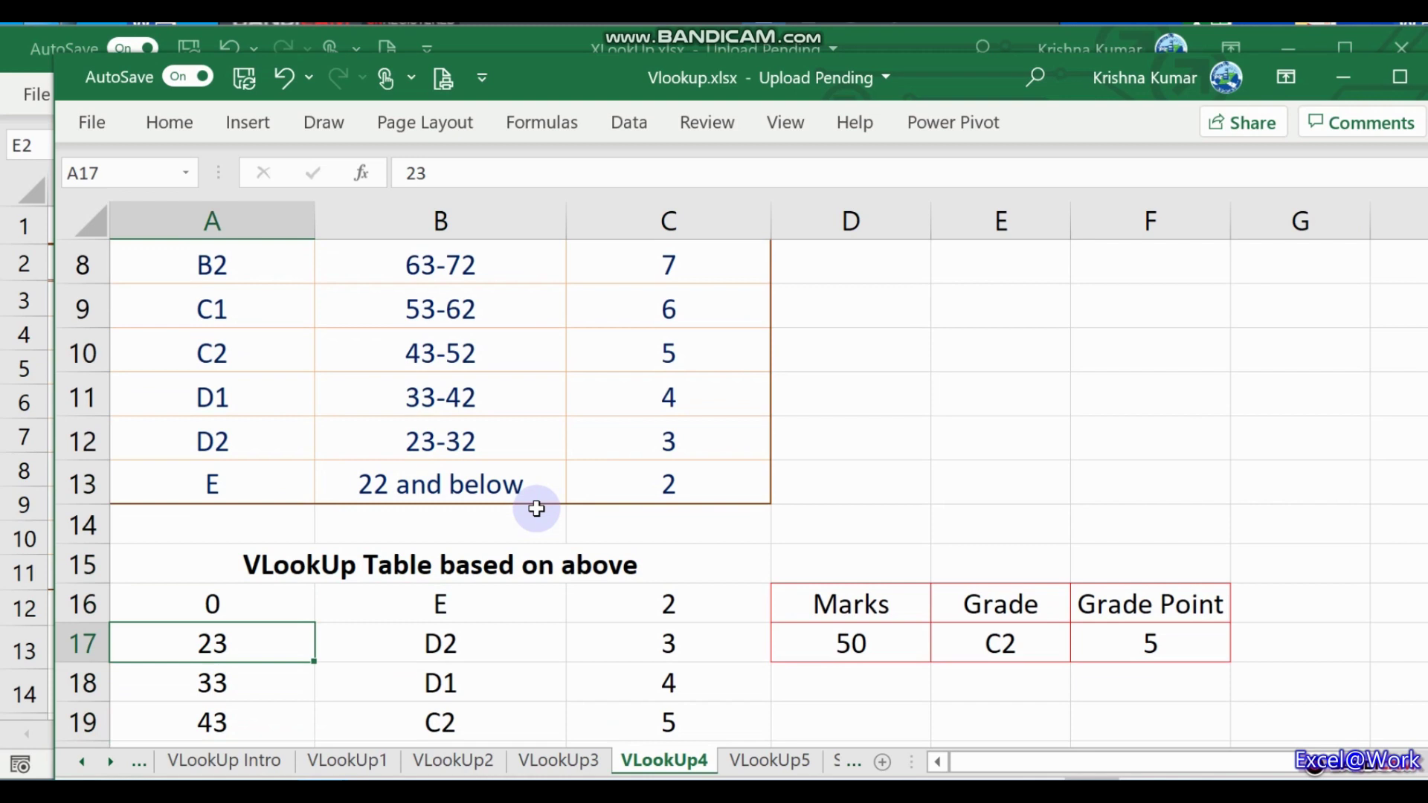
pyautogui.press('Up')
pyautogui.press('Up')
pyautogui.press('Up')
pyautogui.press('Up')
pyautogui.press('Up')
pyautogui.press('Up')
pyautogui.press('Up')
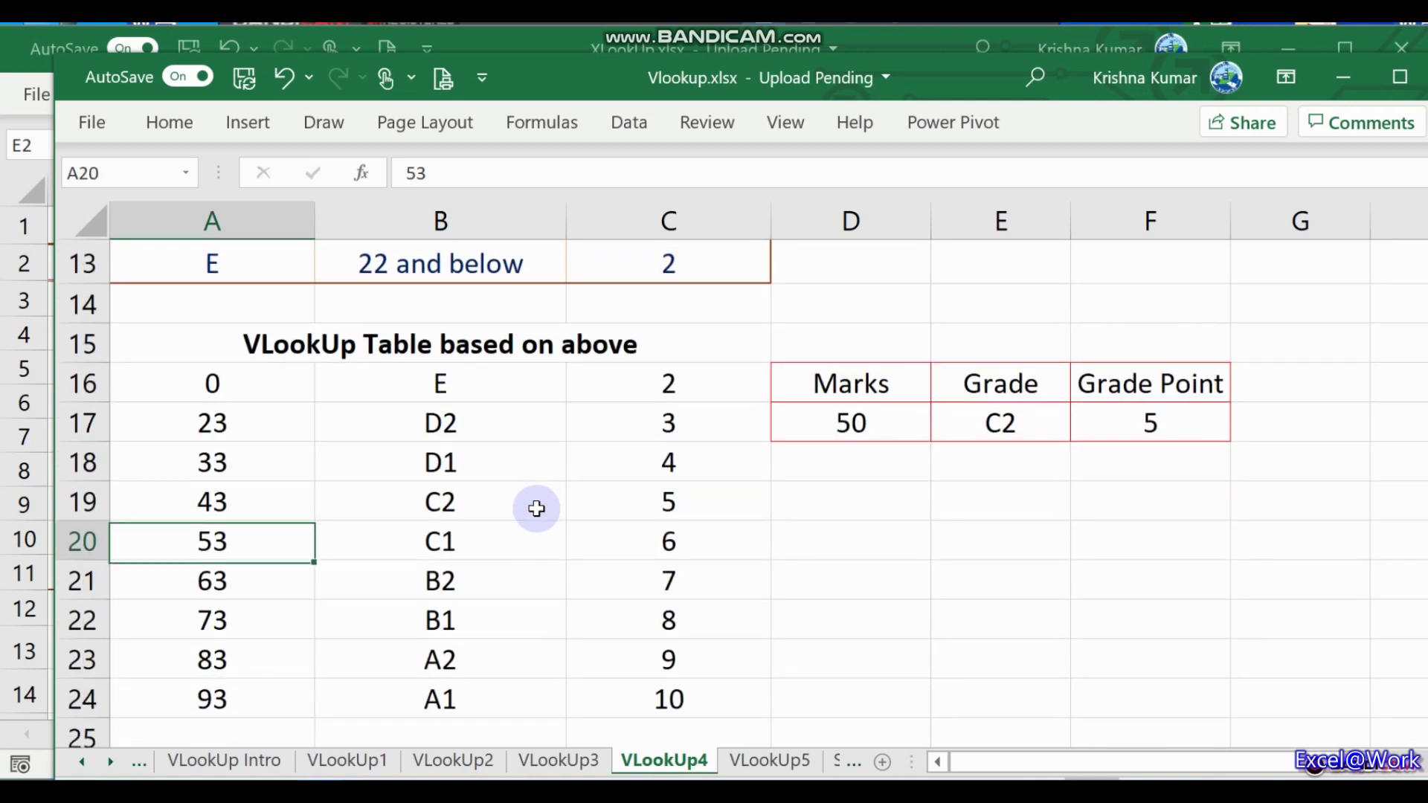
pyautogui.press('Right')
pyautogui.press('Right')
pyautogui.press('Right')
pyautogui.press('Left')
pyautogui.press('Left')
pyautogui.press('Left')
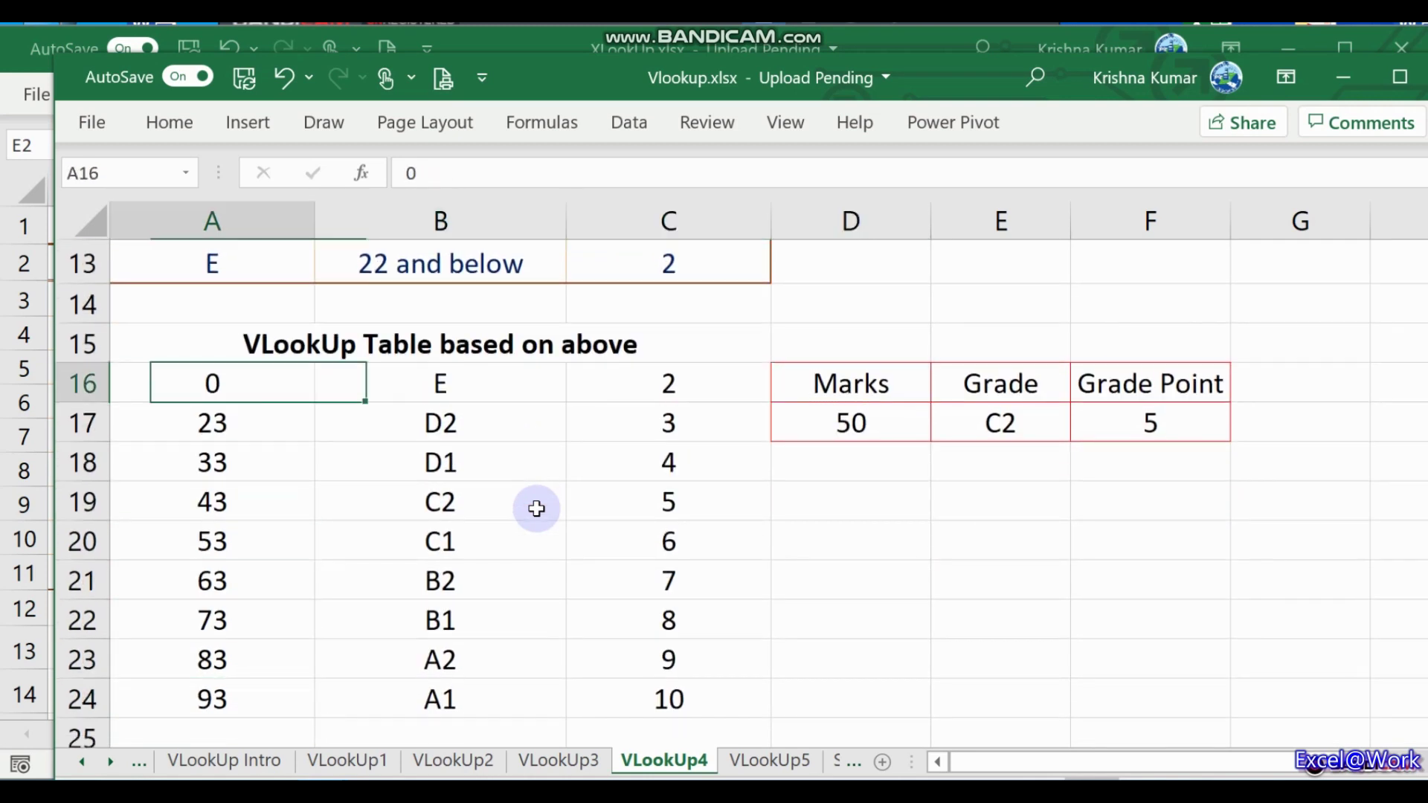
pyautogui.press('Down')
pyautogui.press('Down')
pyautogui.press('Down')
pyautogui.press('Down')
pyautogui.press('Down')
pyautogui.press('Down')
pyautogui.press('Down')
pyautogui.press('Down')
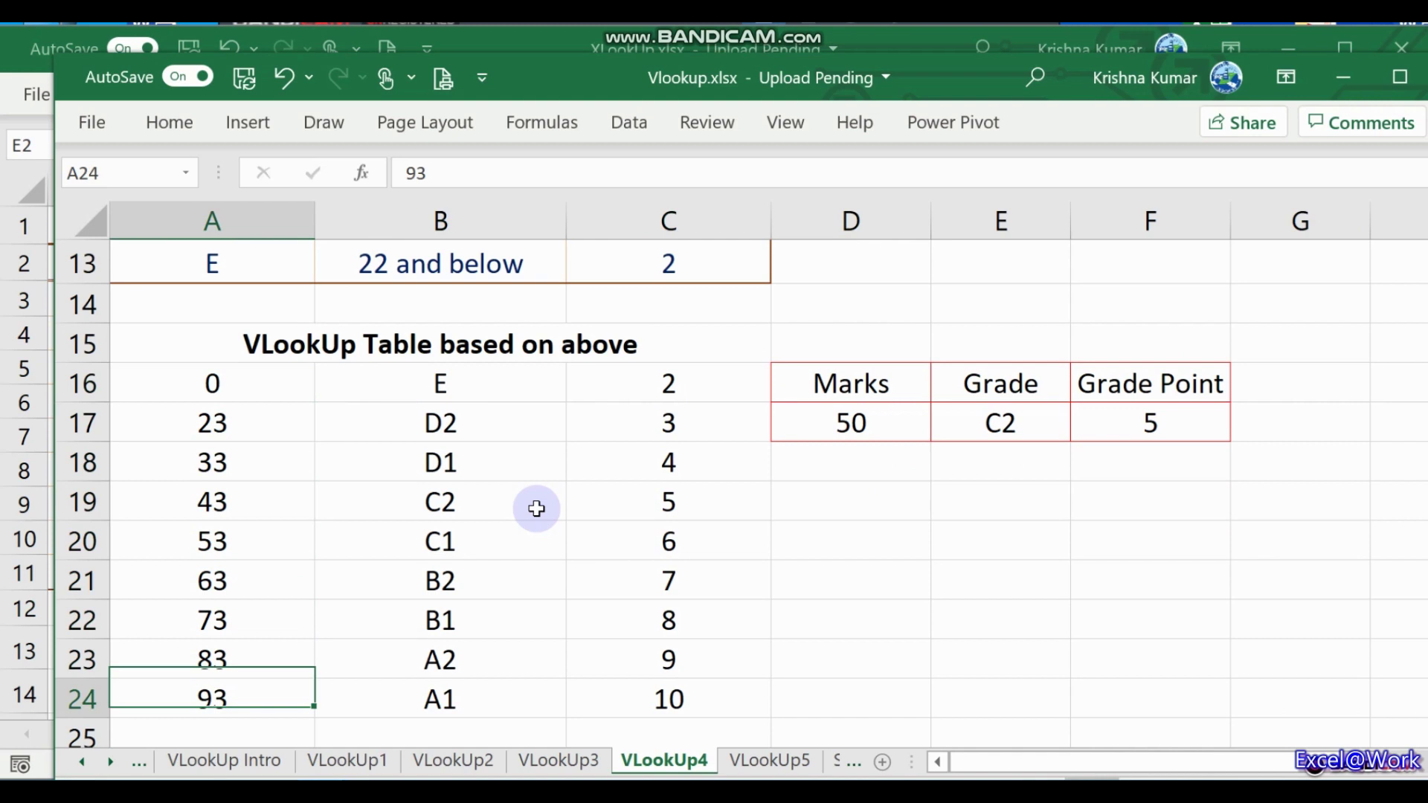
pyautogui.press('Up')
pyautogui.press('Up')
pyautogui.press('Up')
pyautogui.press('Up')
pyautogui.press('Up')
pyautogui.press('Up')
pyautogui.press('Up')
pyautogui.press('Up')
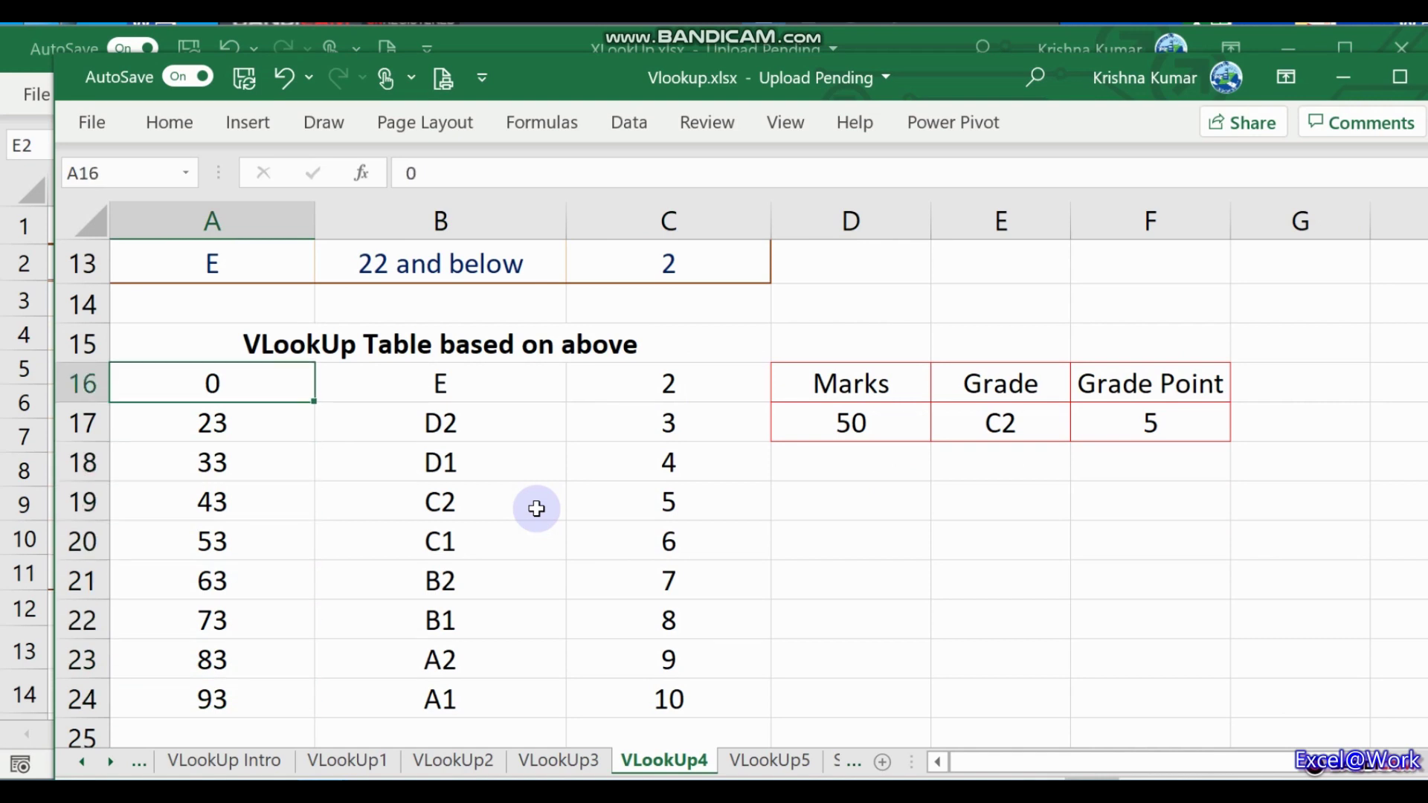
pyautogui.press('Right')
pyautogui.press('Right')
pyautogui.press('Left')
pyautogui.press('Left')
pyautogui.press('Right')
pyautogui.press('Right')
pyautogui.press('Right')
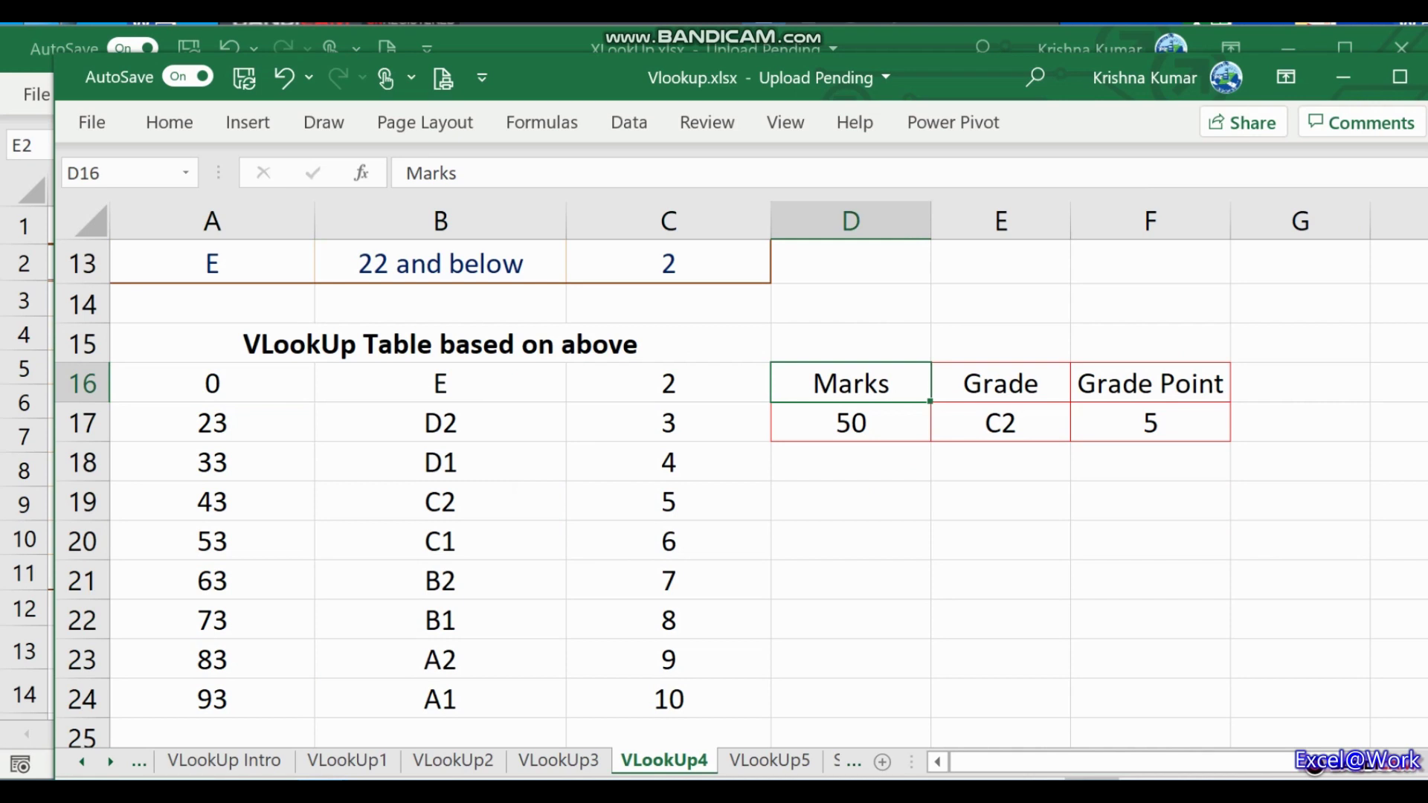
pyautogui.press('Left')
pyautogui.press('Left')
pyautogui.press('Left')
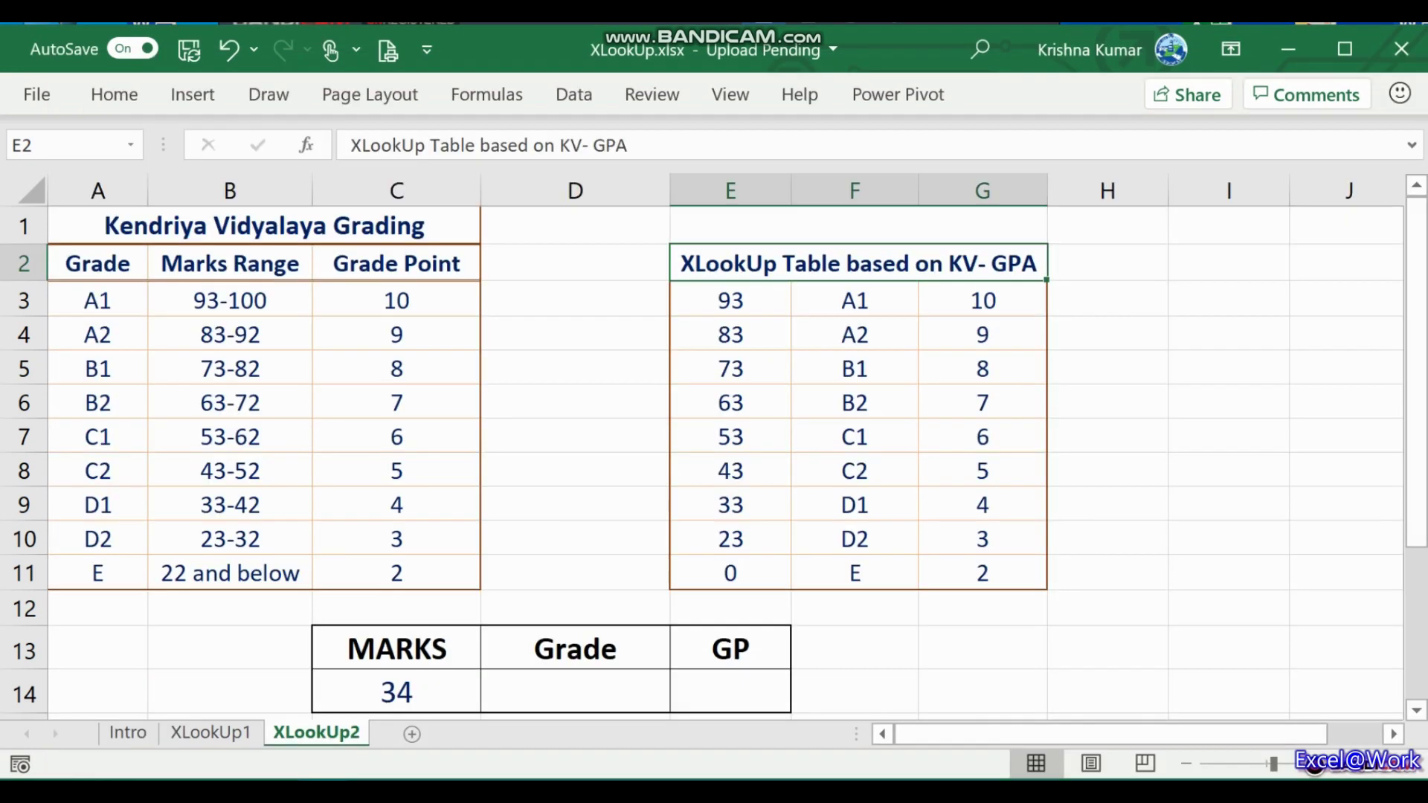
# Walk through the KV grading chart's grade points and its 93-100 marks range
pyautogui.click(414, 521)
pyautogui.press('Up')
pyautogui.press('Up')
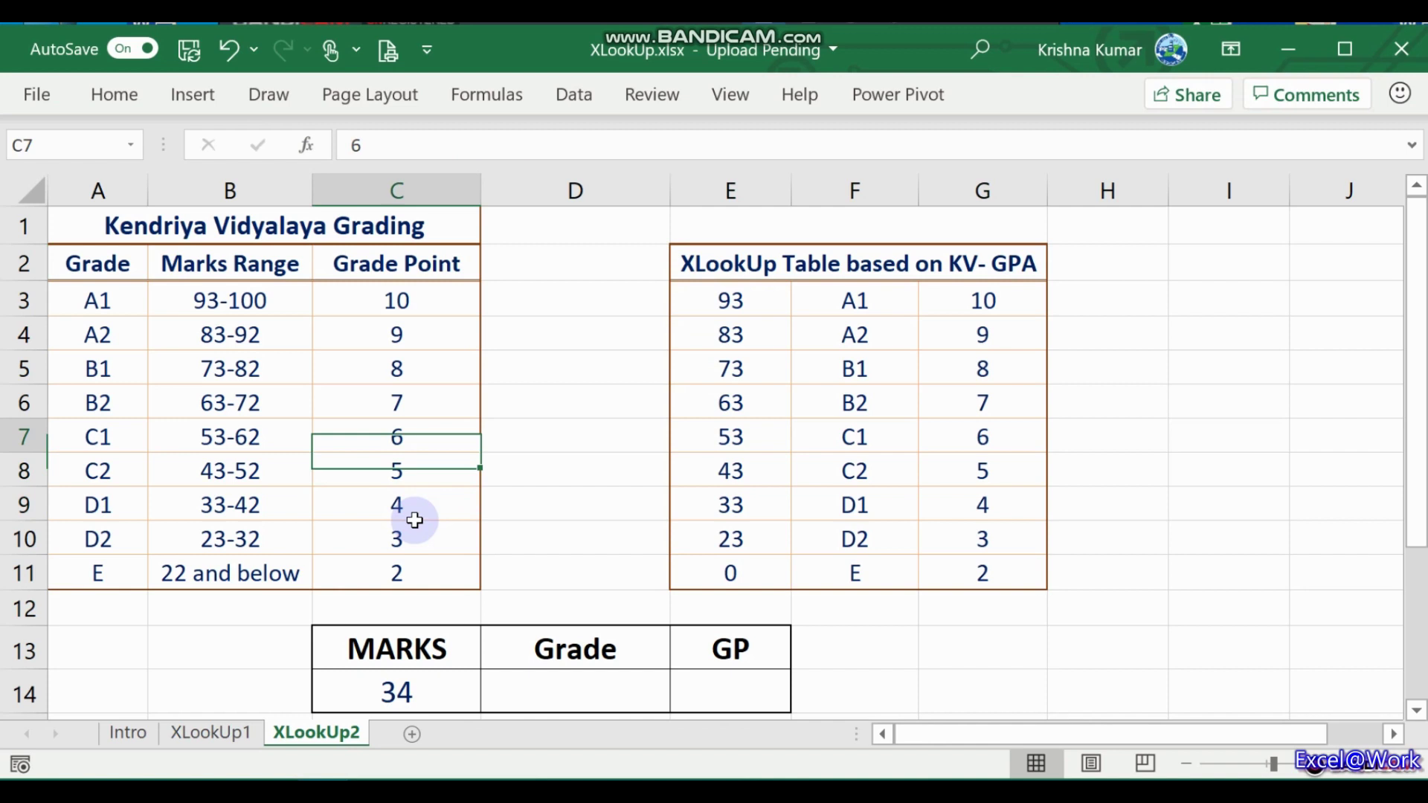
pyautogui.press('Up')
pyautogui.press('Up')
pyautogui.press('Up')
pyautogui.press('Up')
pyautogui.press('Right')
pyautogui.press('Right')
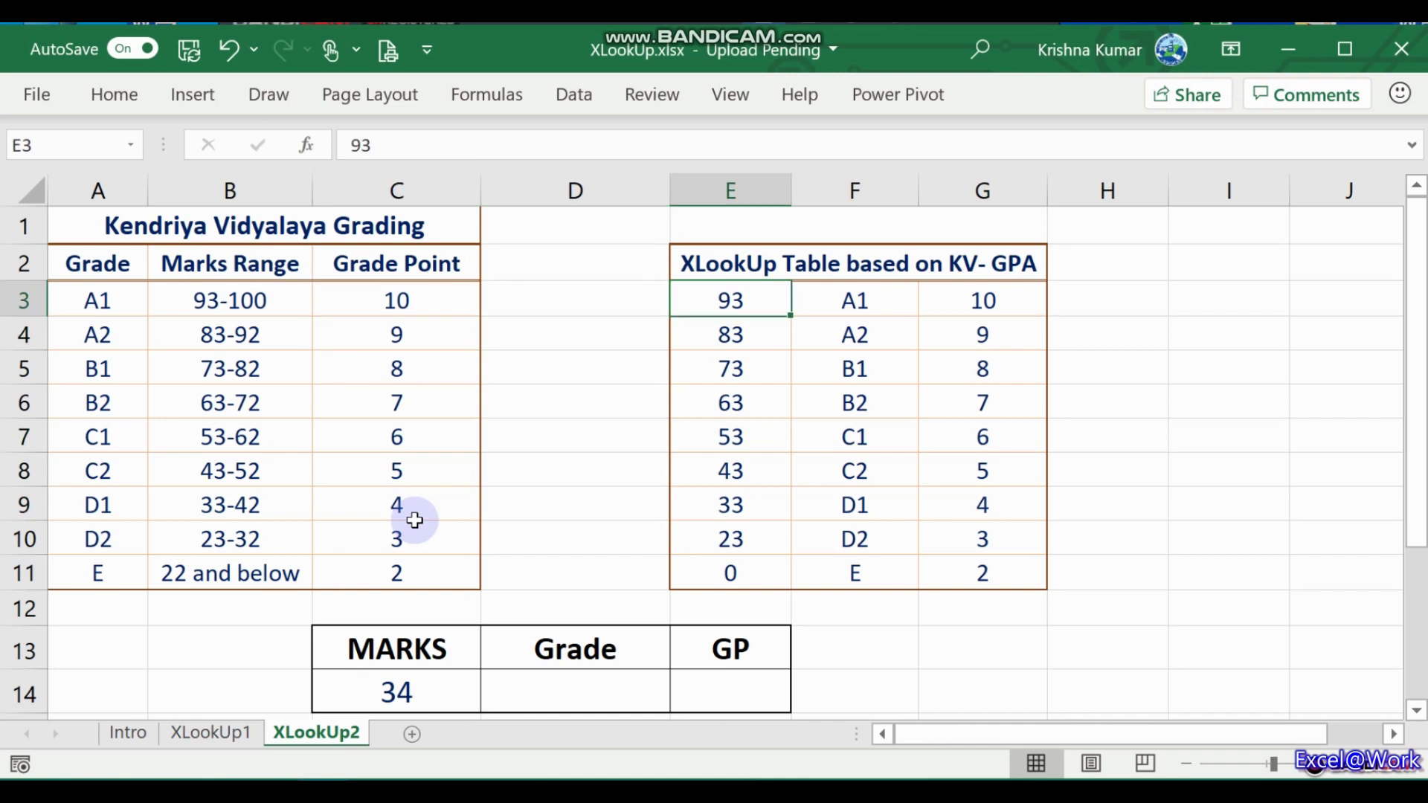
pyautogui.press('Left')
pyautogui.press('Left')
pyautogui.press('Left')
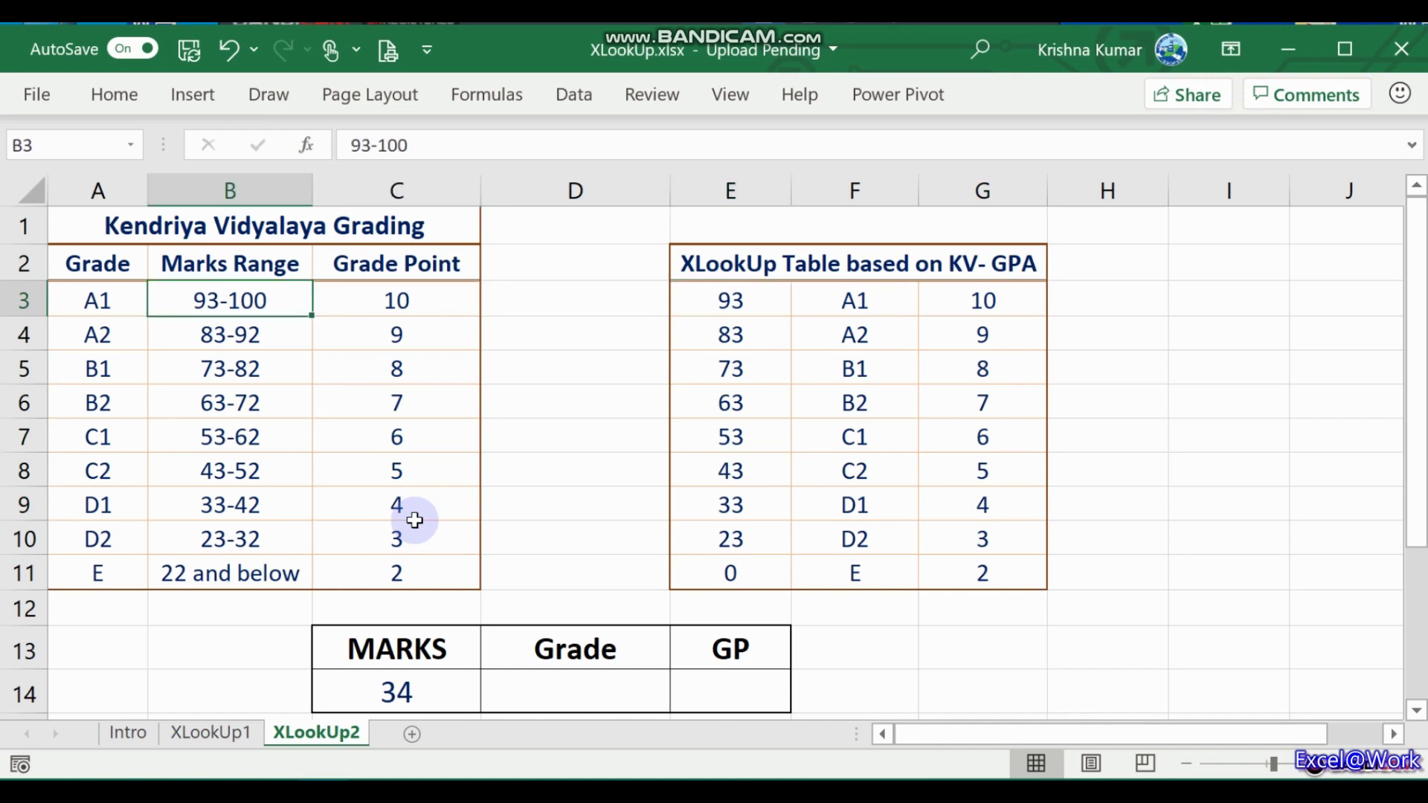
pyautogui.press('Down')
pyautogui.press('Down')
pyautogui.press('Up')
pyautogui.press('Up')
# Walk down the lookup table's grades from A1 to E and its top threshold 93
pyautogui.press('Right')
pyautogui.press('Right')
pyautogui.press('Right')
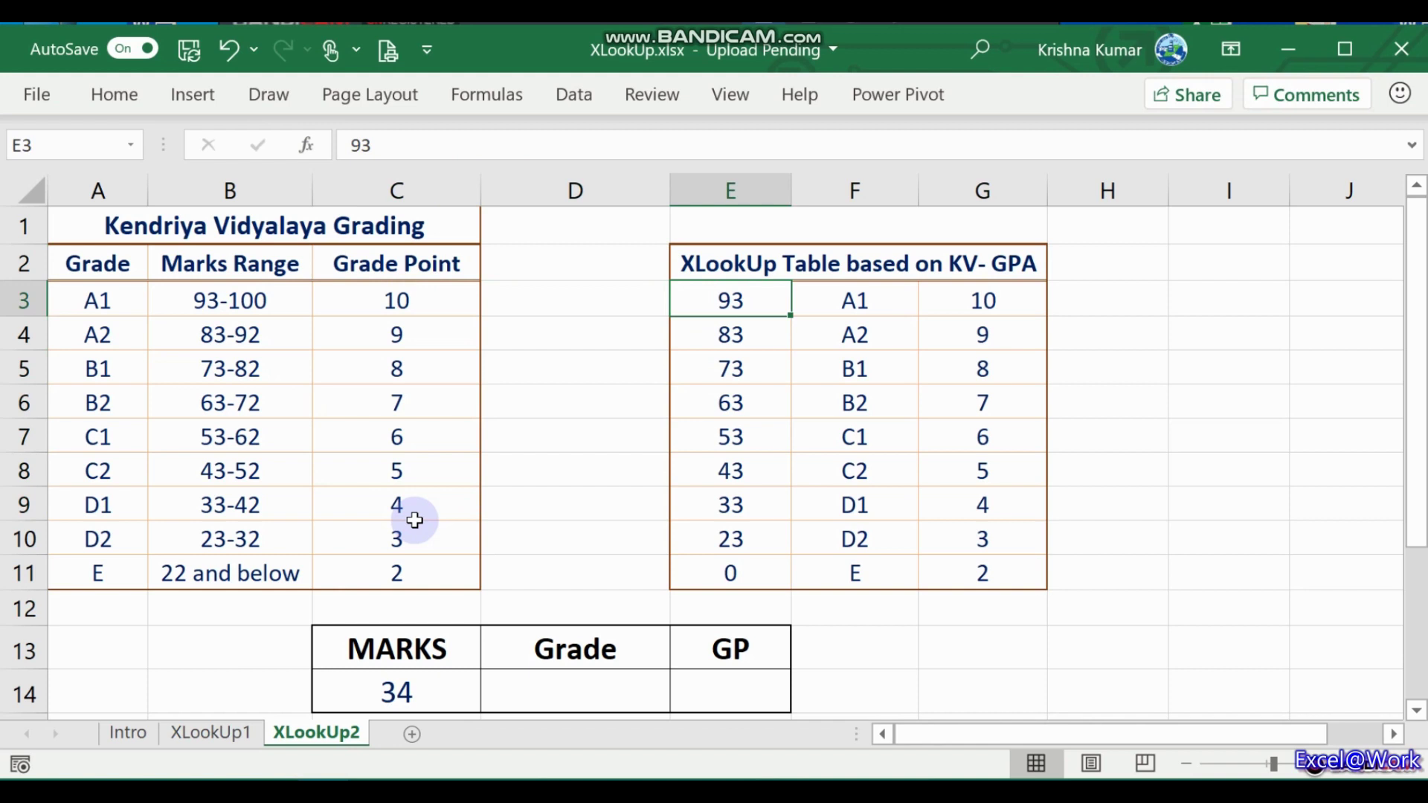
pyautogui.press('Right')
pyautogui.press('Down')
pyautogui.press('Down')
pyautogui.press('Down')
pyautogui.press('Down')
pyautogui.press('Down')
pyautogui.press('Down')
pyautogui.press('Down')
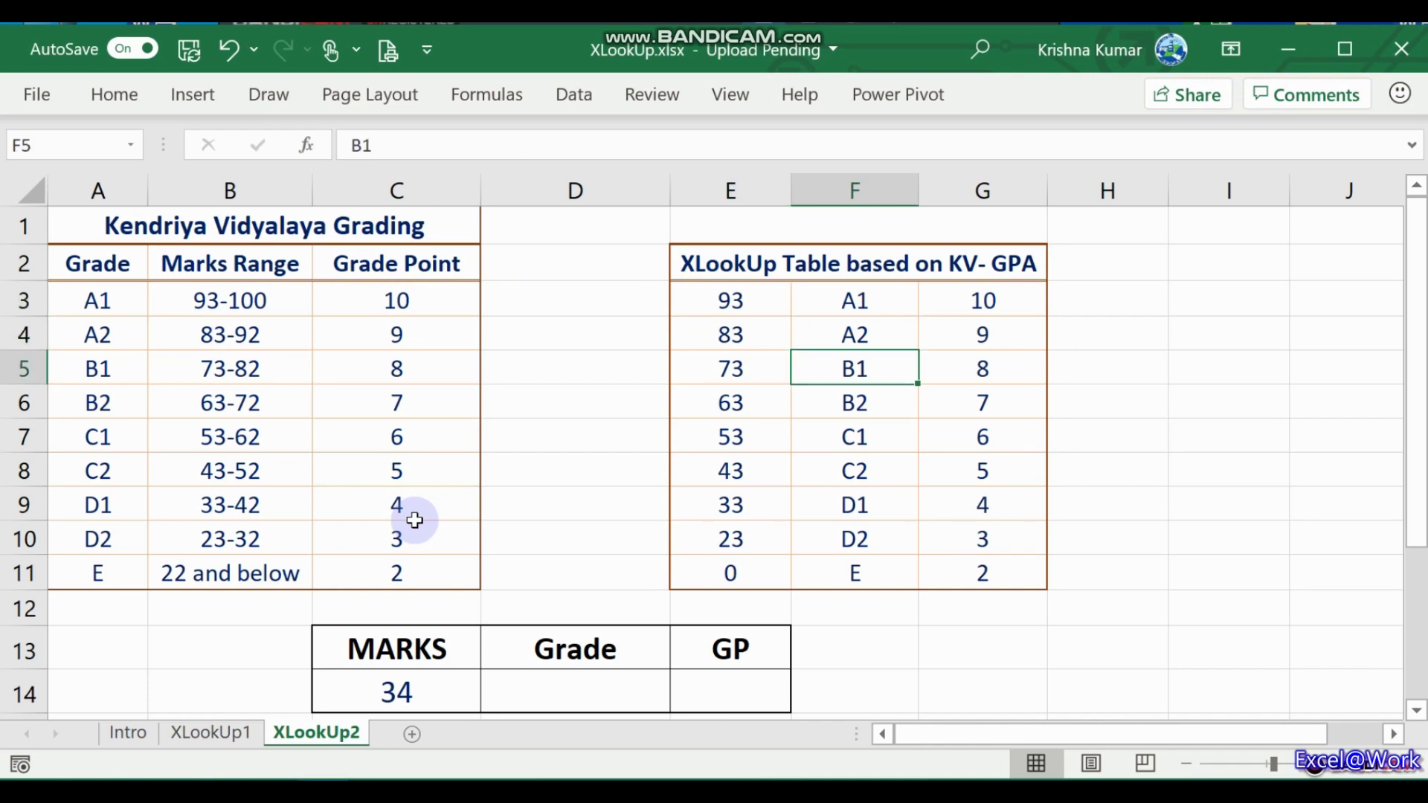
pyautogui.press('Down')
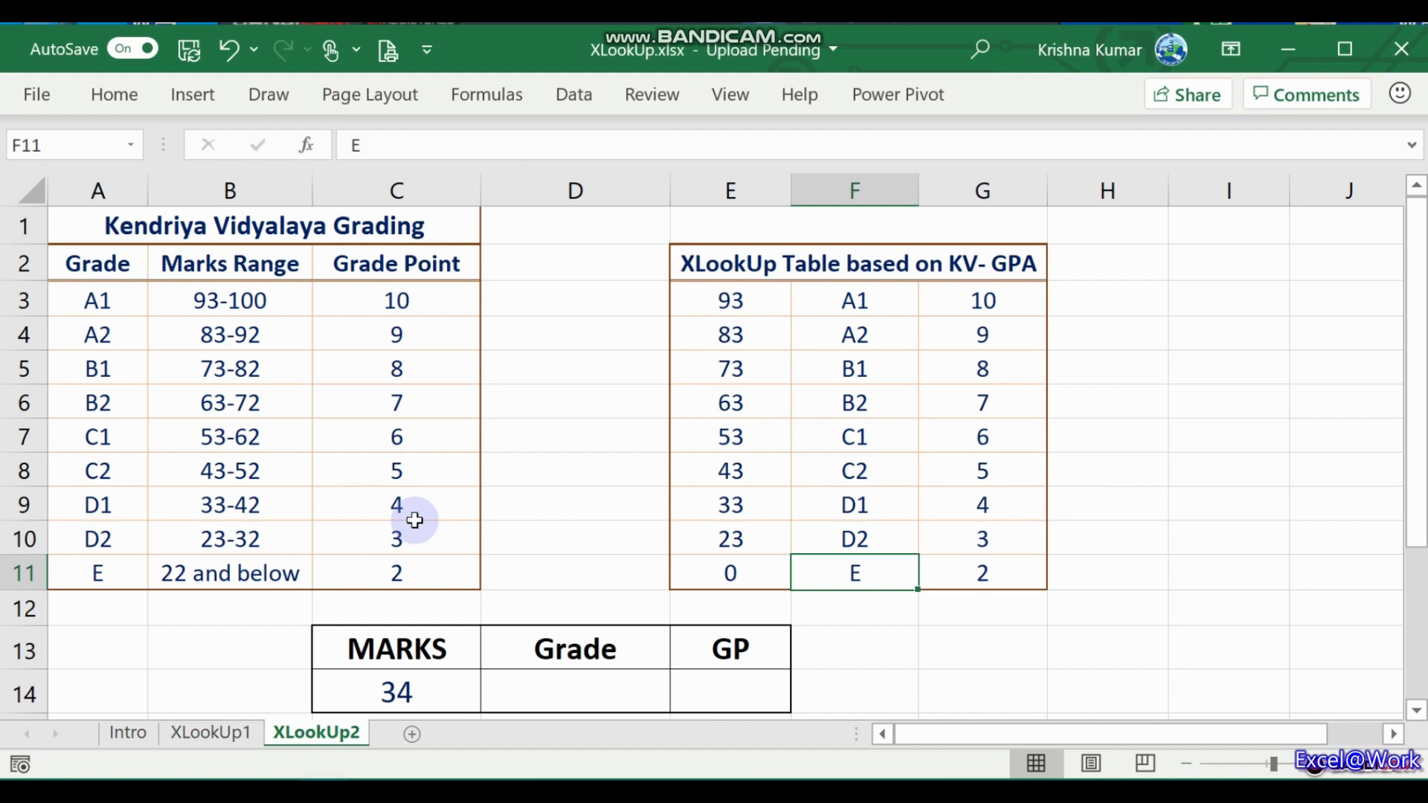
pyautogui.press('Up')
pyautogui.press('Up')
pyautogui.press('Up')
pyautogui.press('Up')
pyautogui.press('Up')
pyautogui.press('Up')
pyautogui.press('Up')
pyautogui.press('Up')
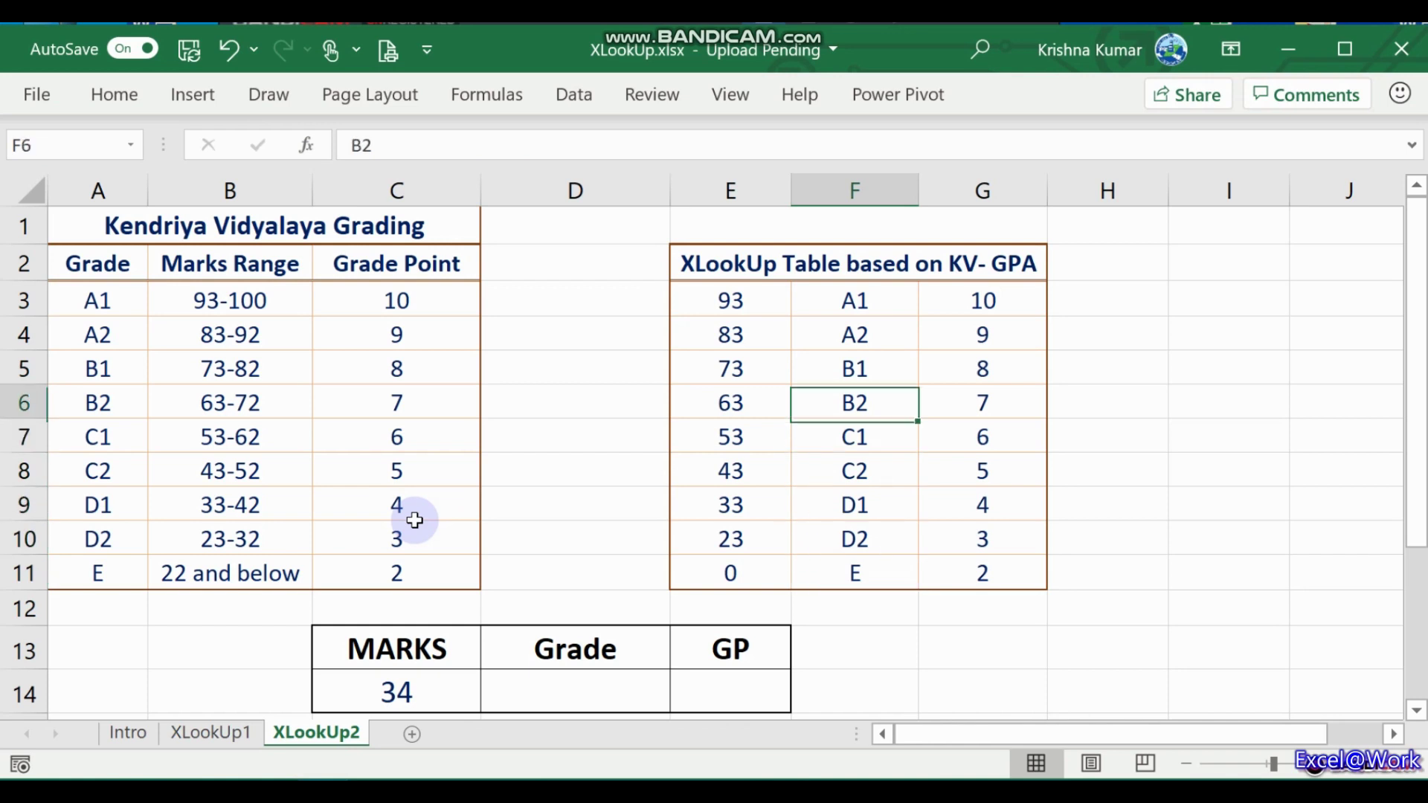
pyautogui.press('Down')
pyautogui.press('Down')
pyautogui.press('Down')
pyautogui.press('Down')
pyautogui.press('Down')
pyautogui.press('Down')
pyautogui.press('Down')
pyautogui.press('Down')
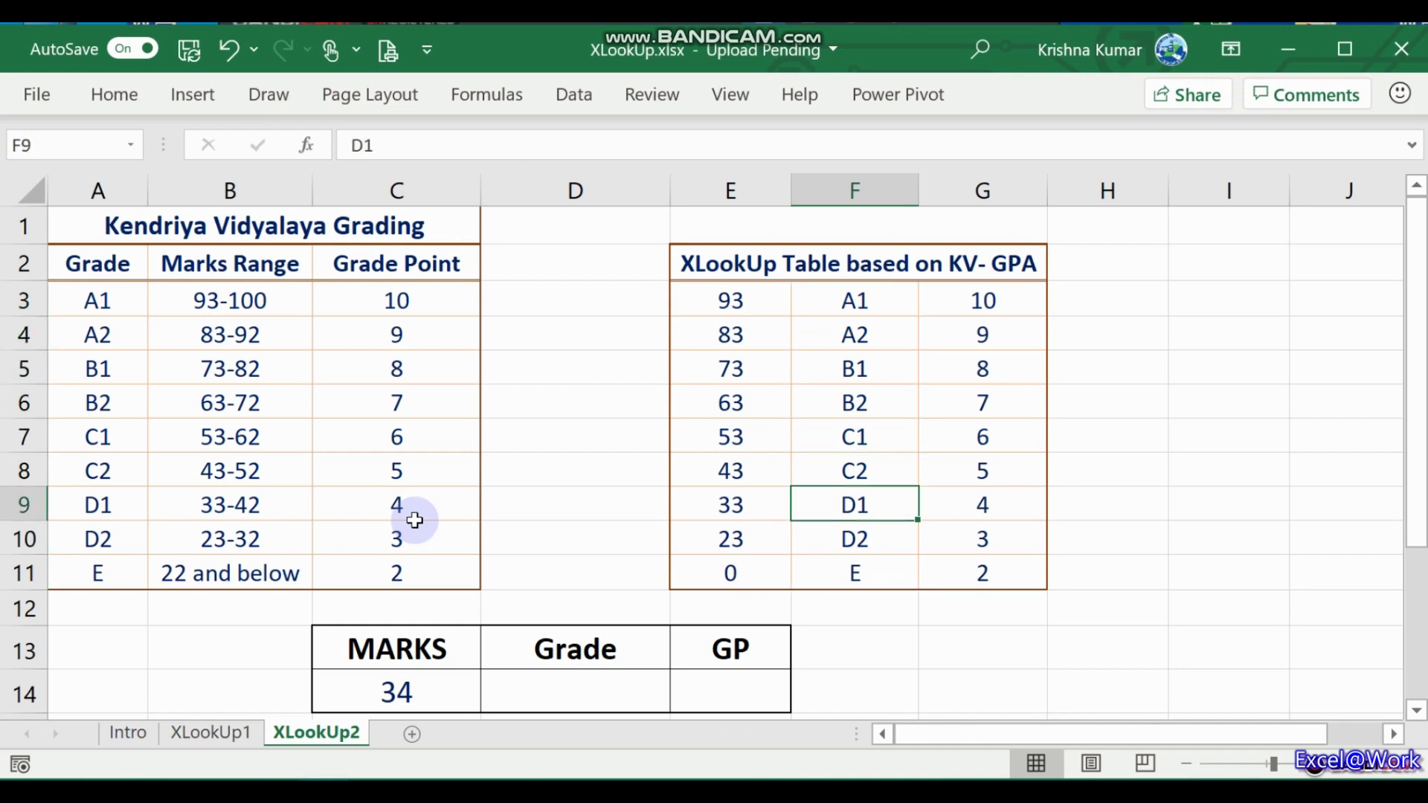
pyautogui.hotkey('ctrl', 'Up')
pyautogui.press('Left')
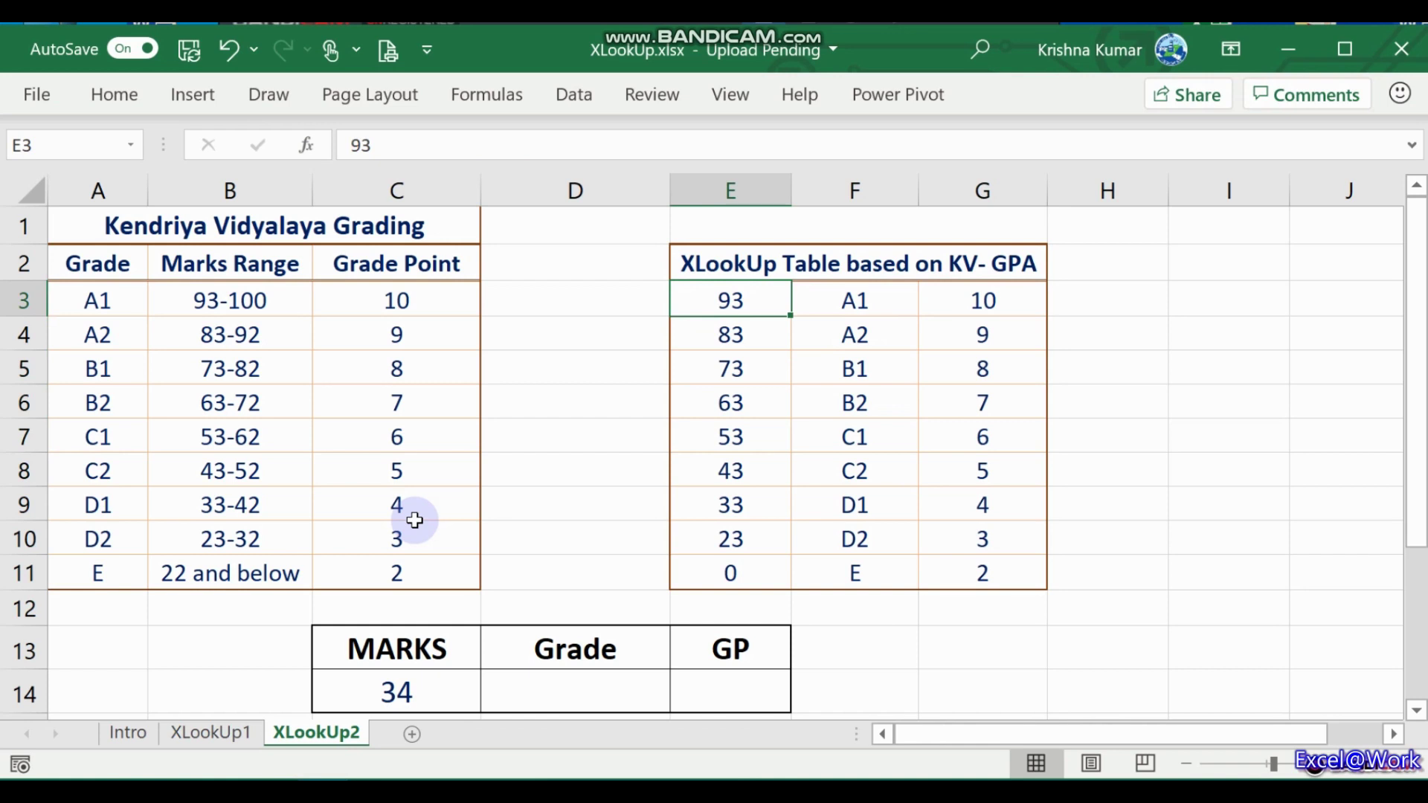
pyautogui.press('Left')
pyautogui.press('Left')
pyautogui.press('Left')
pyautogui.press('Left')
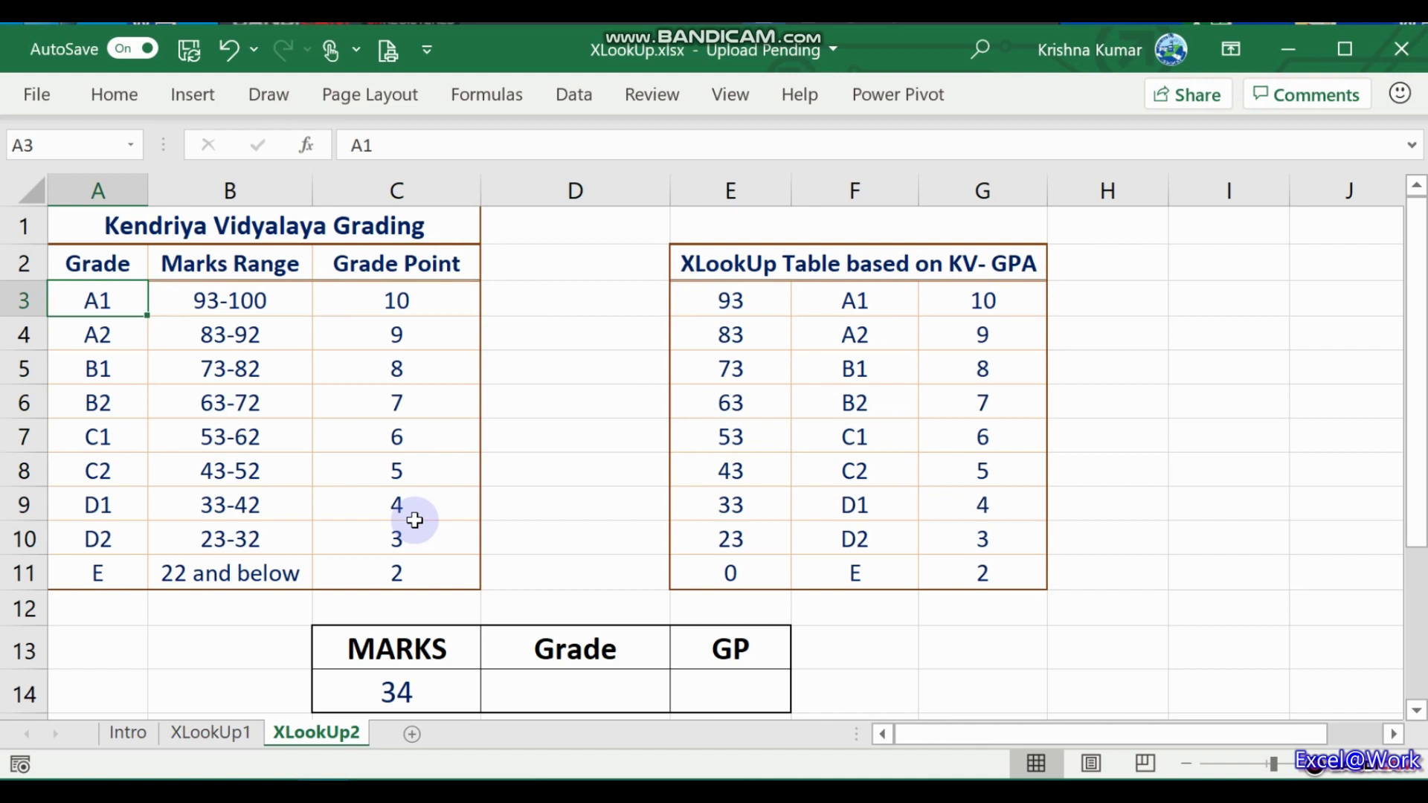
pyautogui.press('Right')
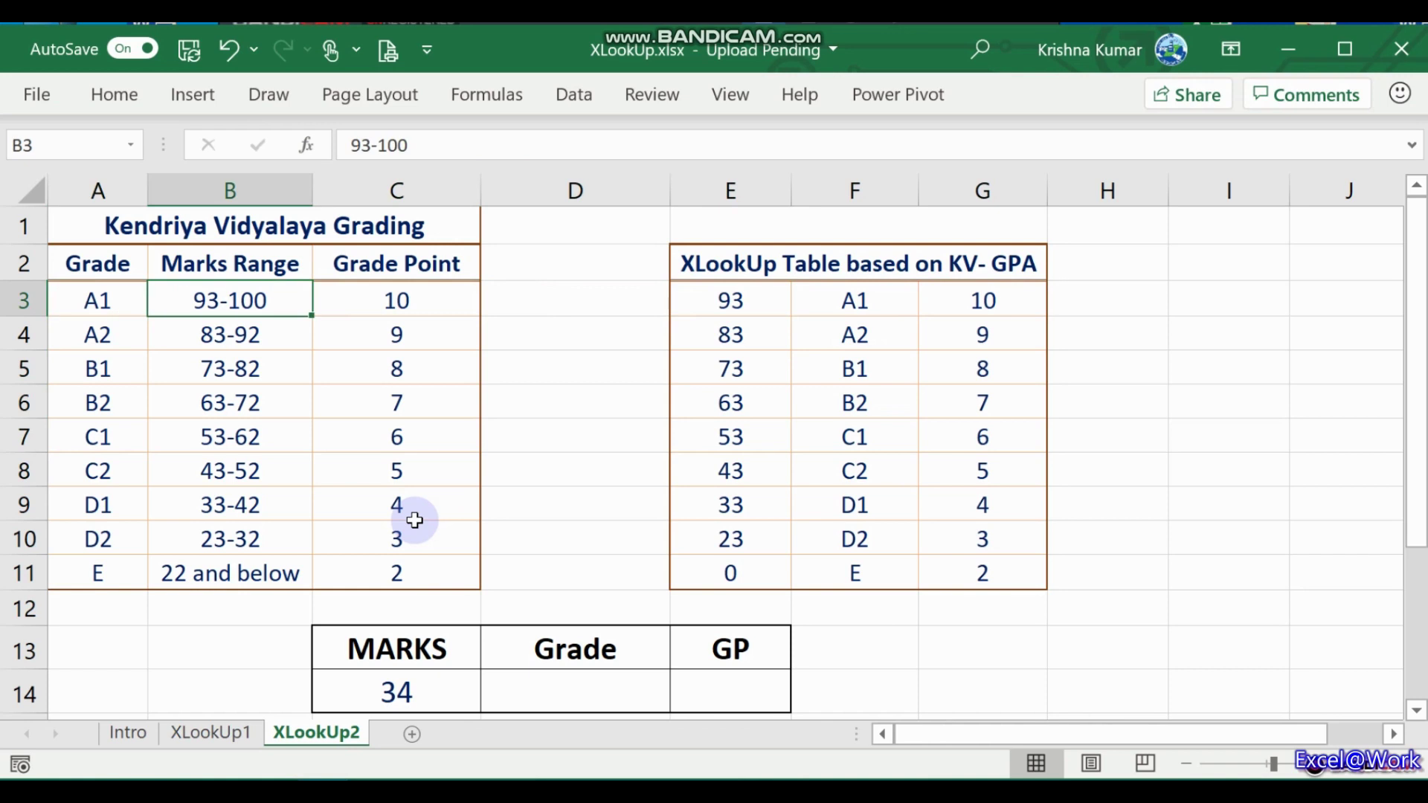
pyautogui.press('Right')
pyautogui.press('Right')
pyautogui.press('Right')
pyautogui.press('Right')
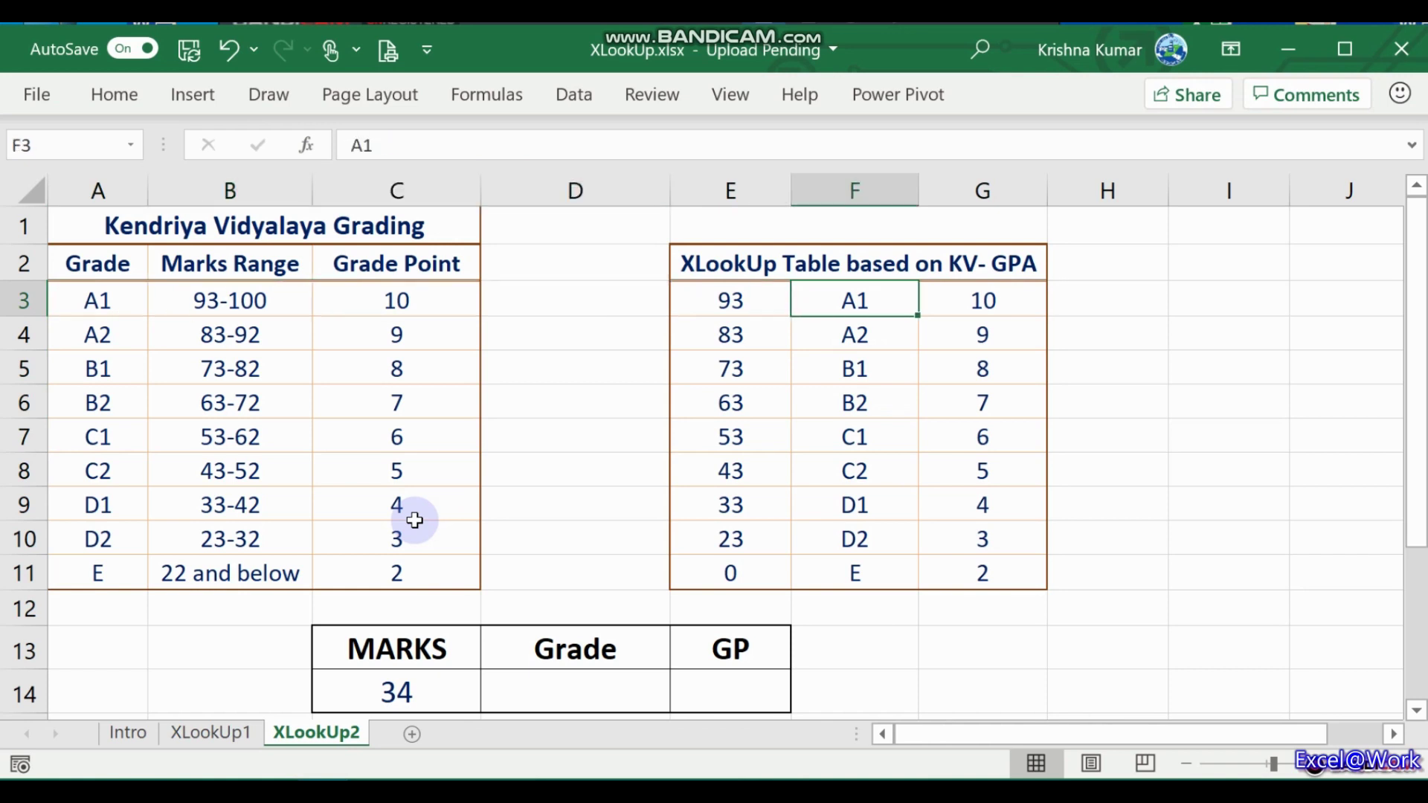
pyautogui.press('Left')
pyautogui.press('Left')
pyautogui.press('Down')
pyautogui.press('Down')
pyautogui.press('Down')
pyautogui.press('Down')
pyautogui.press('Down')
pyautogui.press('Down')
pyautogui.press('Down')
pyautogui.press('Down')
pyautogui.press('Down')
pyautogui.press('Down')
pyautogui.press('Down')
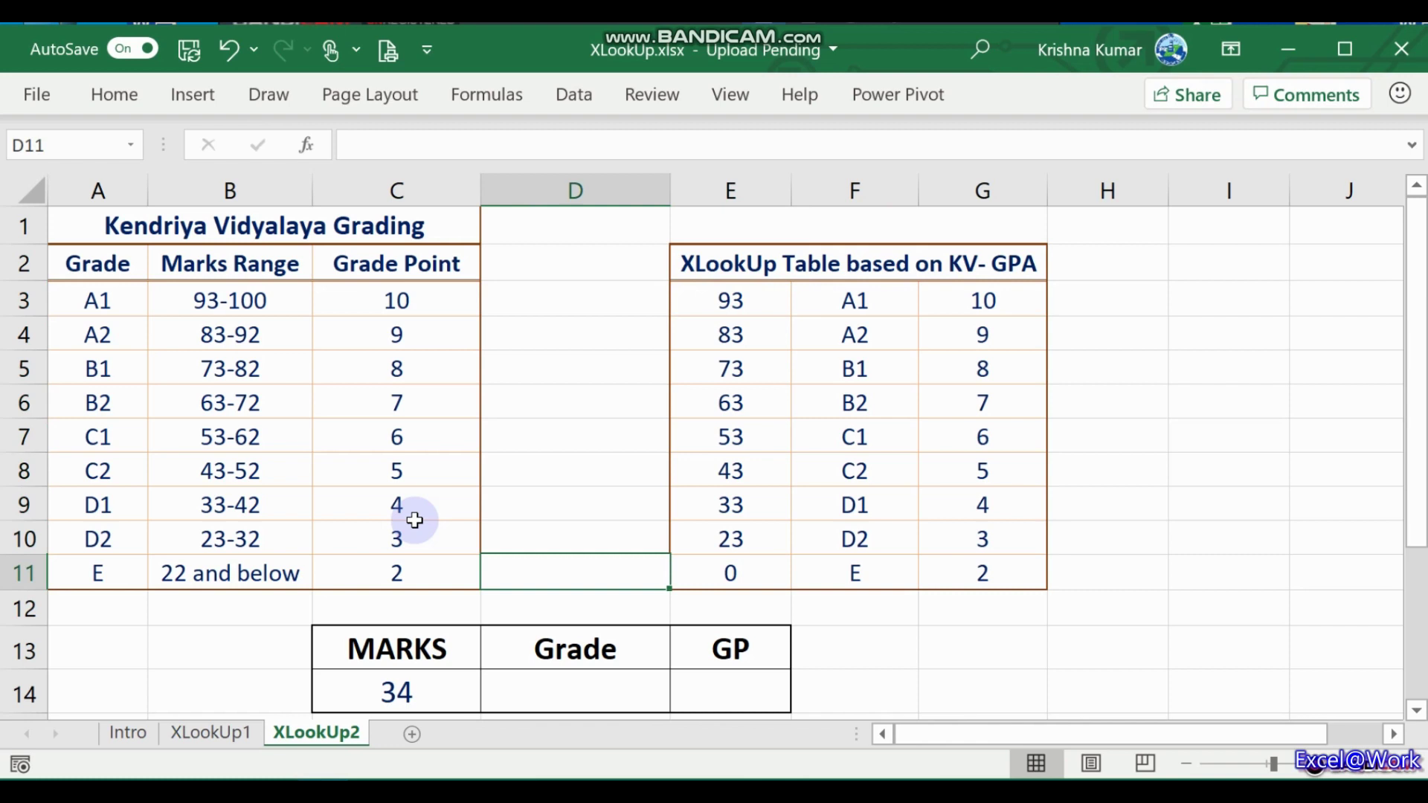
# Clear the marks value 34 from C14, ending on the Grade cell D14
pyautogui.press('Left')
pyautogui.press('Delete')
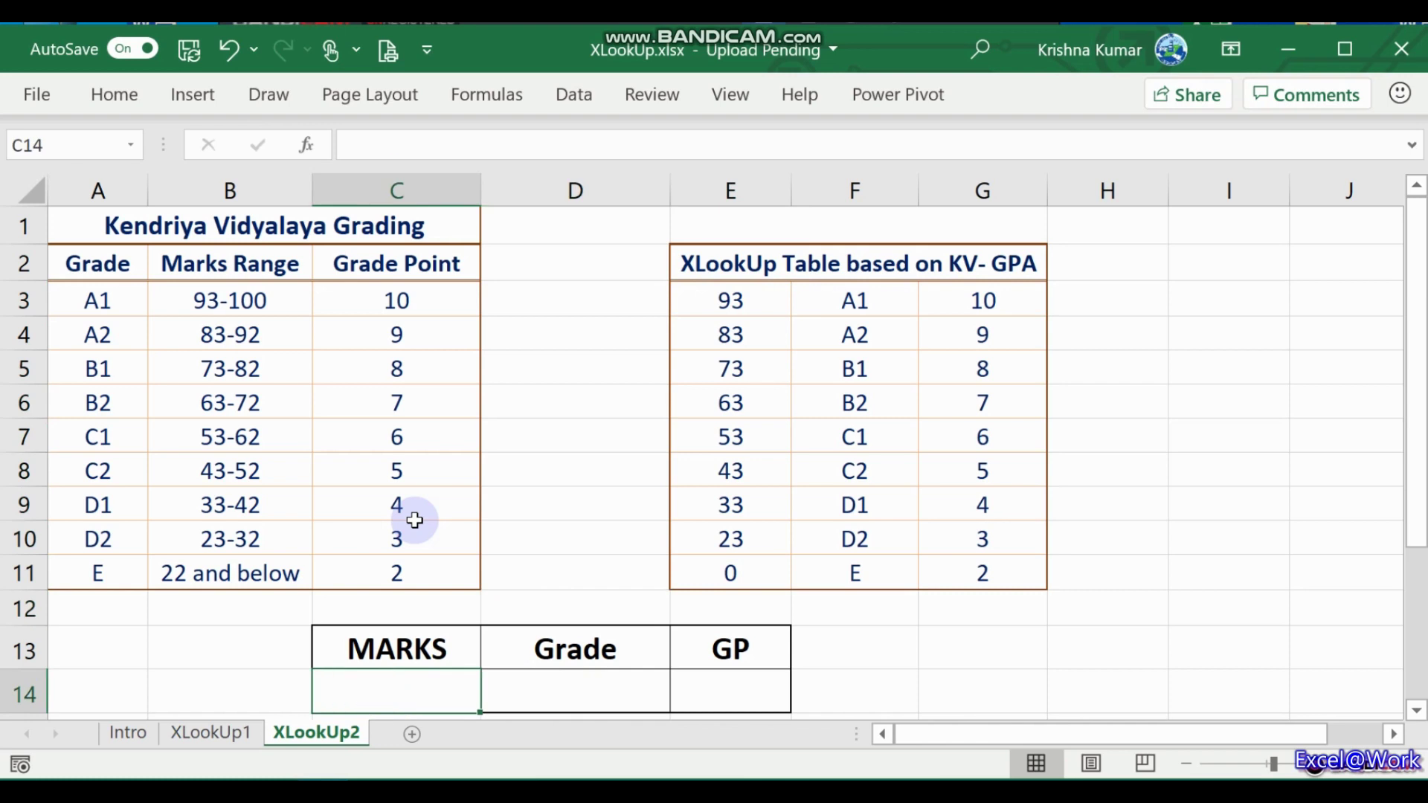
pyautogui.press('Down')
pyautogui.press('Up')
pyautogui.press('Right')
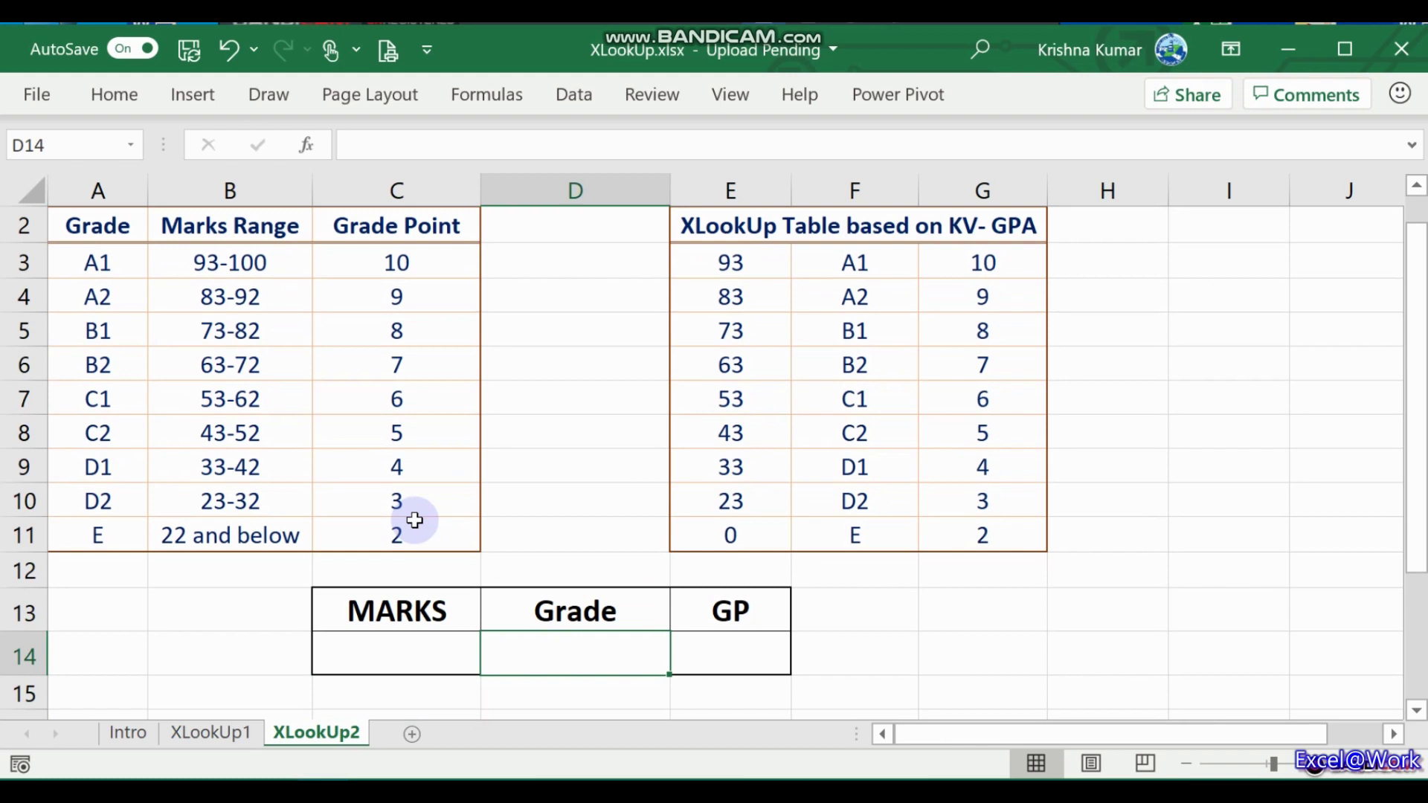
# Enter 50 as the marks in C14
pyautogui.write('=')
pyautogui.press('Escape')
pyautogui.press('Left')
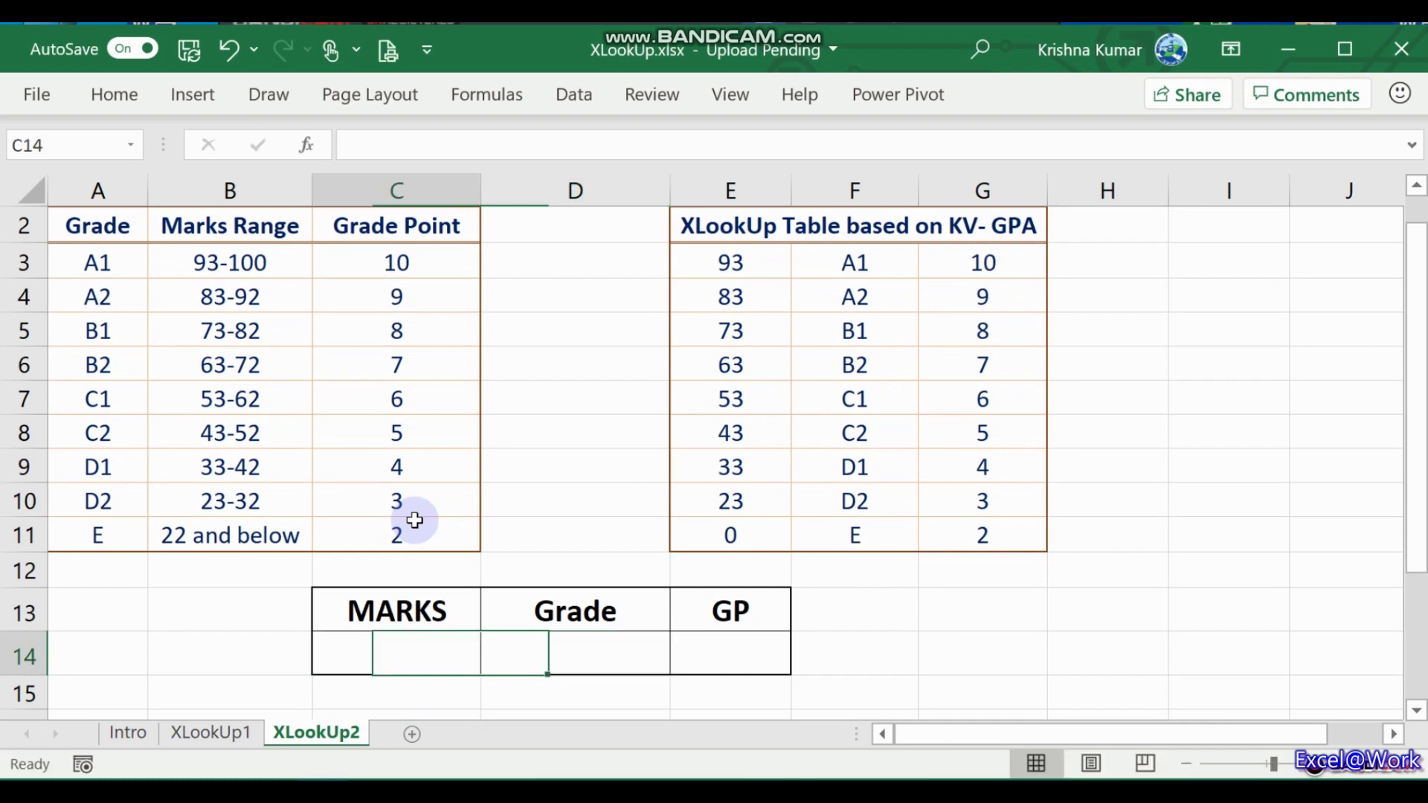
pyautogui.write('50')
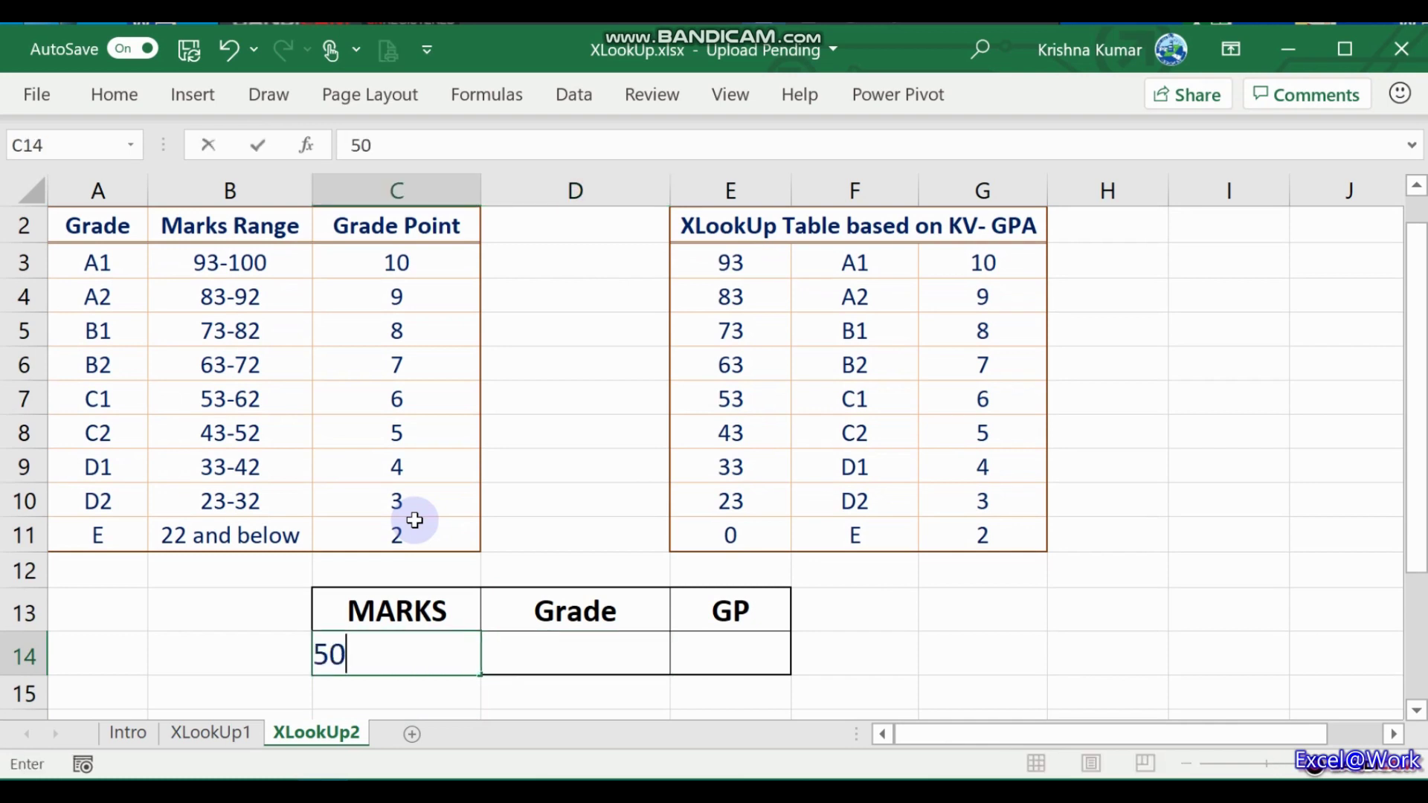
pyautogui.press('Right')
# Start an XLOOKUP in D14 with C14 as lookup value and E3:E11 as lookup array
pyautogui.write('=x')
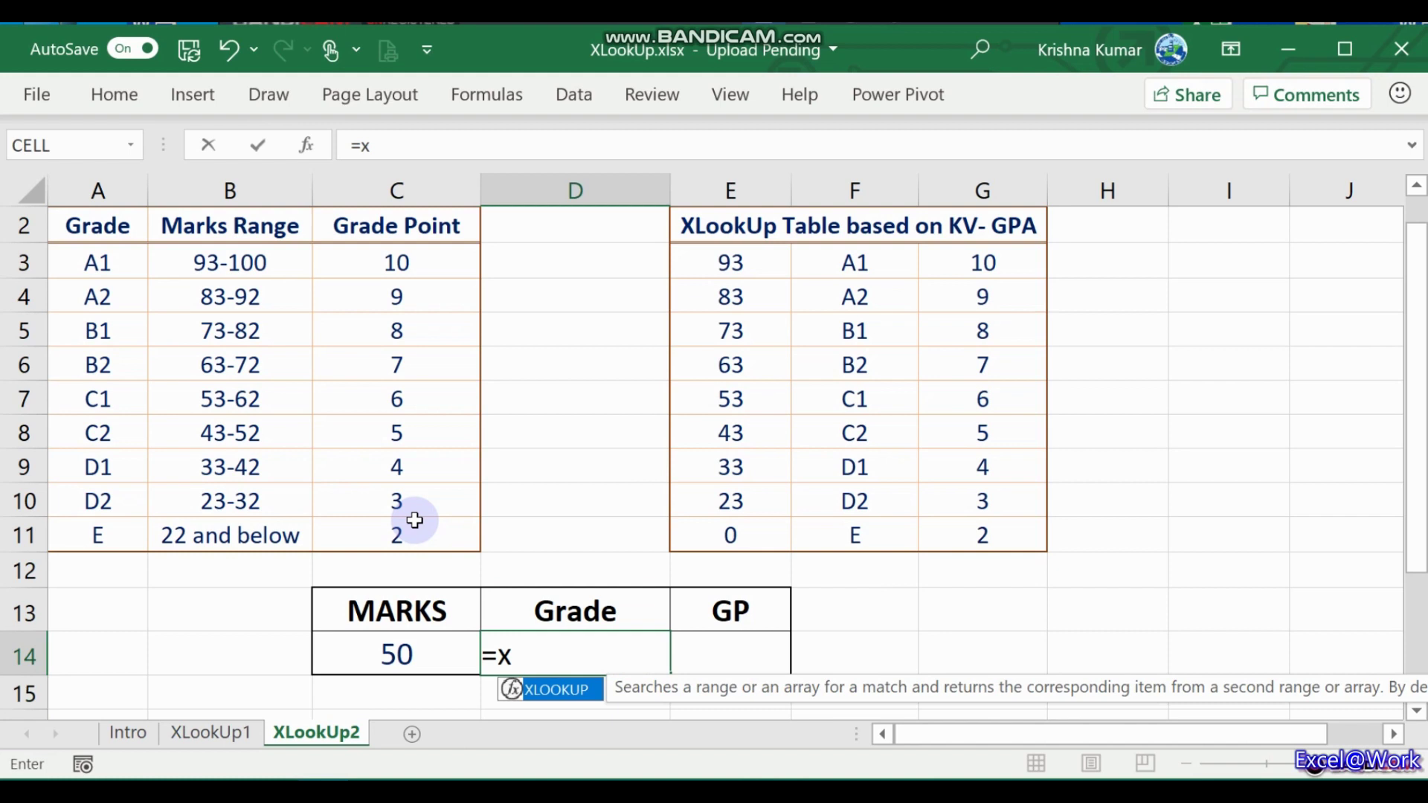
pyautogui.write('l')
pyautogui.press('Tab')
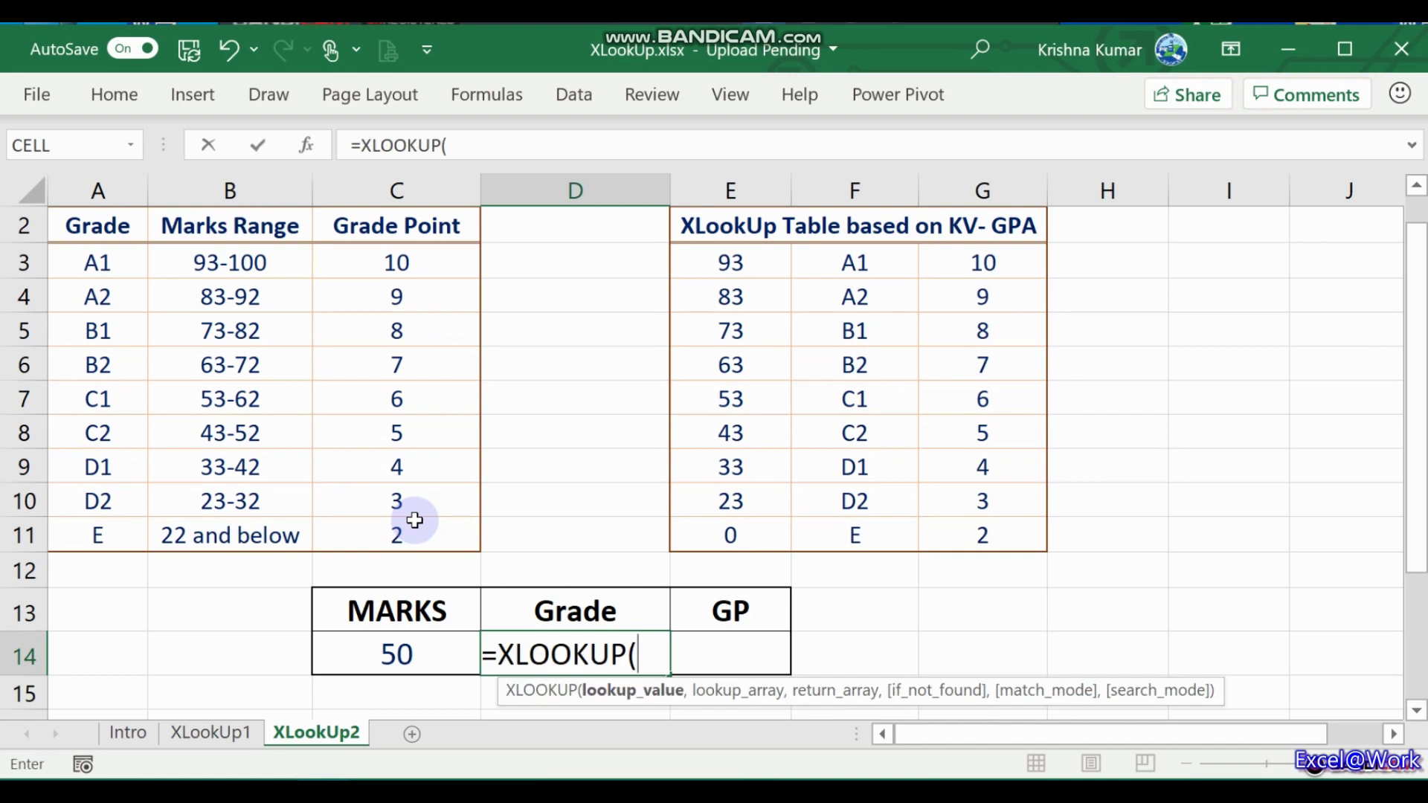
pyautogui.press('Left')
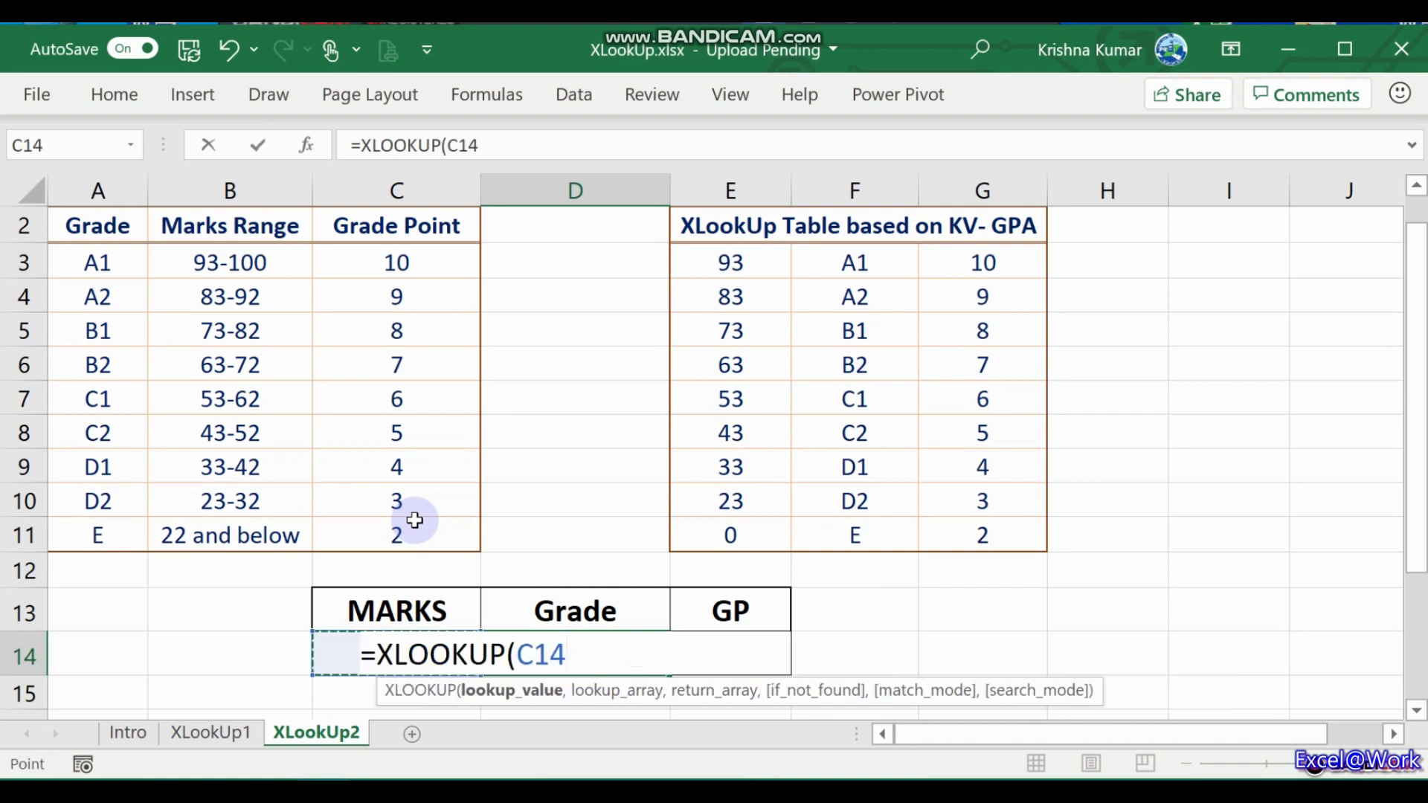
pyautogui.write(',')
pyautogui.press('Right')
pyautogui.press('Right')
pyautogui.press('Right')
pyautogui.press('Up')
pyautogui.press('Up')
pyautogui.press('Up')
pyautogui.press('Left')
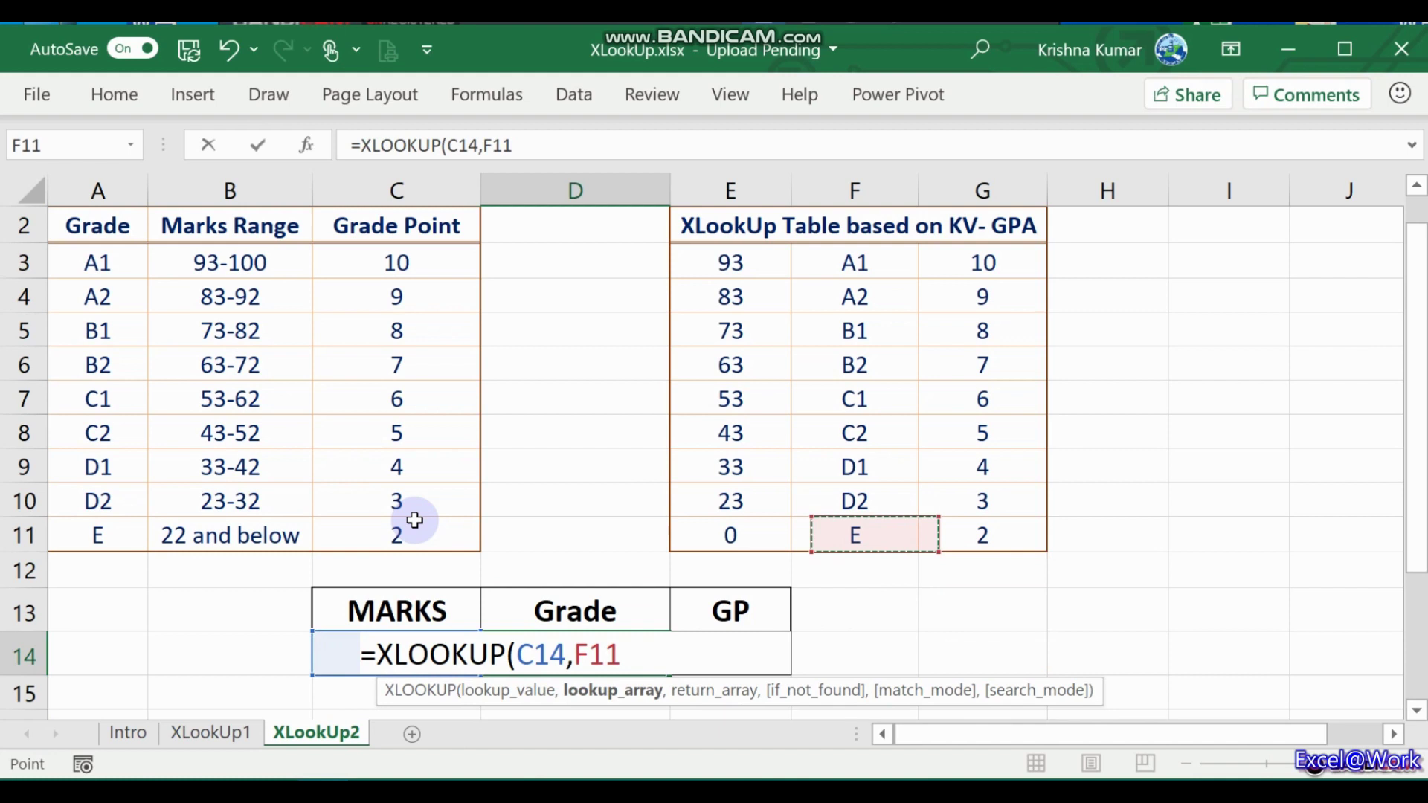
pyautogui.press('Left')
pyautogui.press('Up')
pyautogui.press('Up')
pyautogui.press('Up')
pyautogui.press('Up')
pyautogui.press('Up')
pyautogui.press('Up')
pyautogui.press('Up')
pyautogui.press('Up')
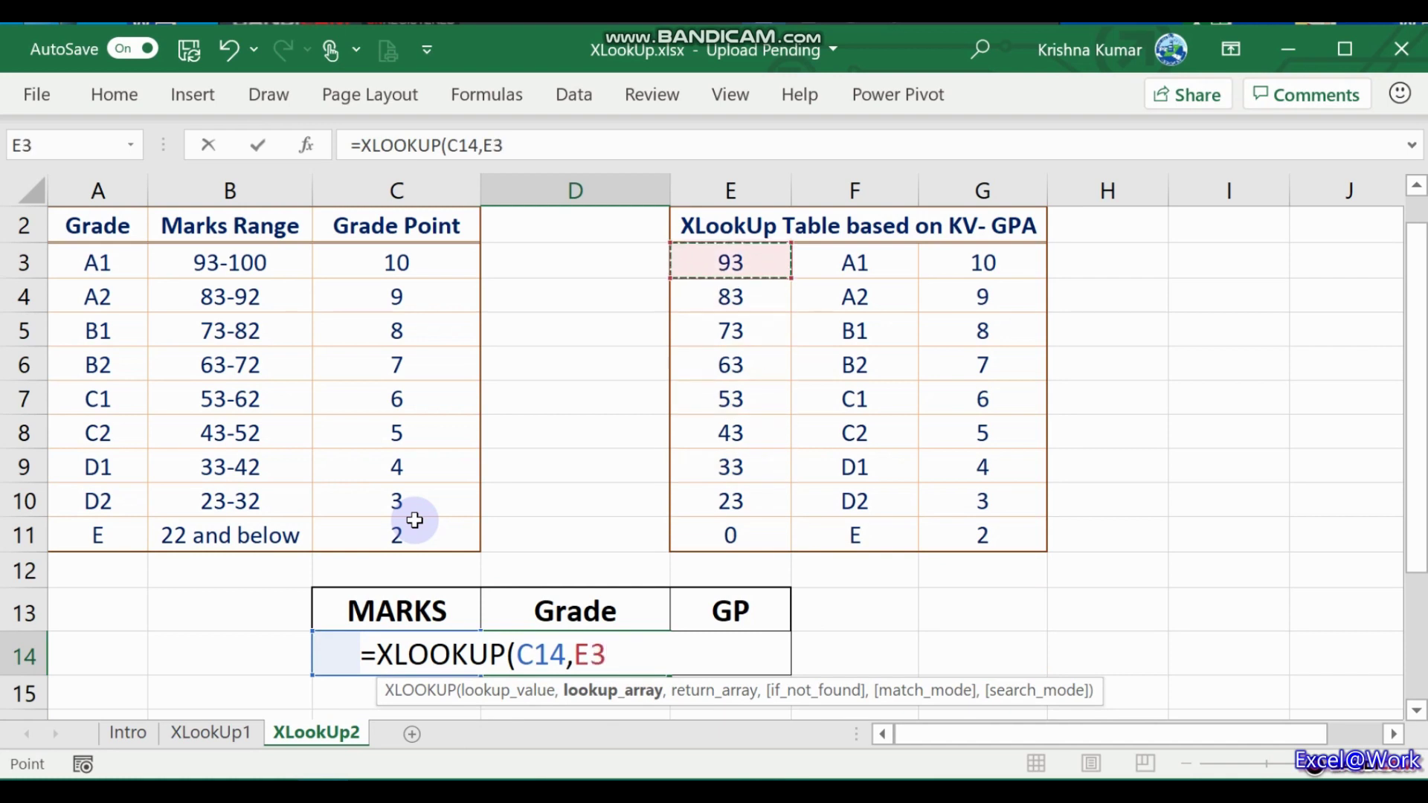
pyautogui.hotkey('shift', 'Down')
pyautogui.hotkey('shift', 'Down')
pyautogui.hotkey('shift', 'Down')
pyautogui.hotkey('shift', 'Down')
pyautogui.hotkey('shift', 'Down')
pyautogui.hotkey('shift', 'Down')
pyautogui.hotkey('shift', 'Down')
pyautogui.hotkey('shift', 'Down')
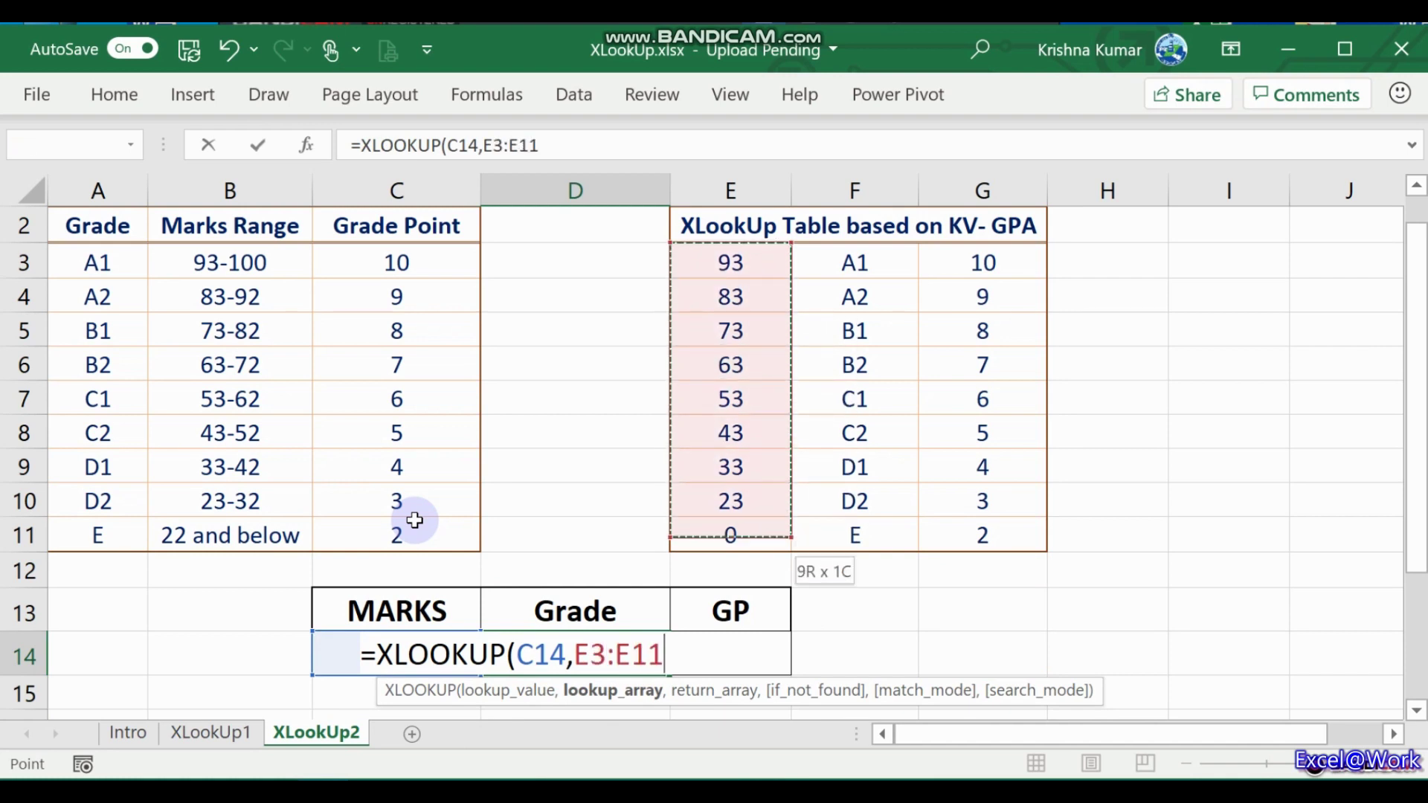
# Add the grade and grade point columns F3:G11 as the return array
pyautogui.write(',')
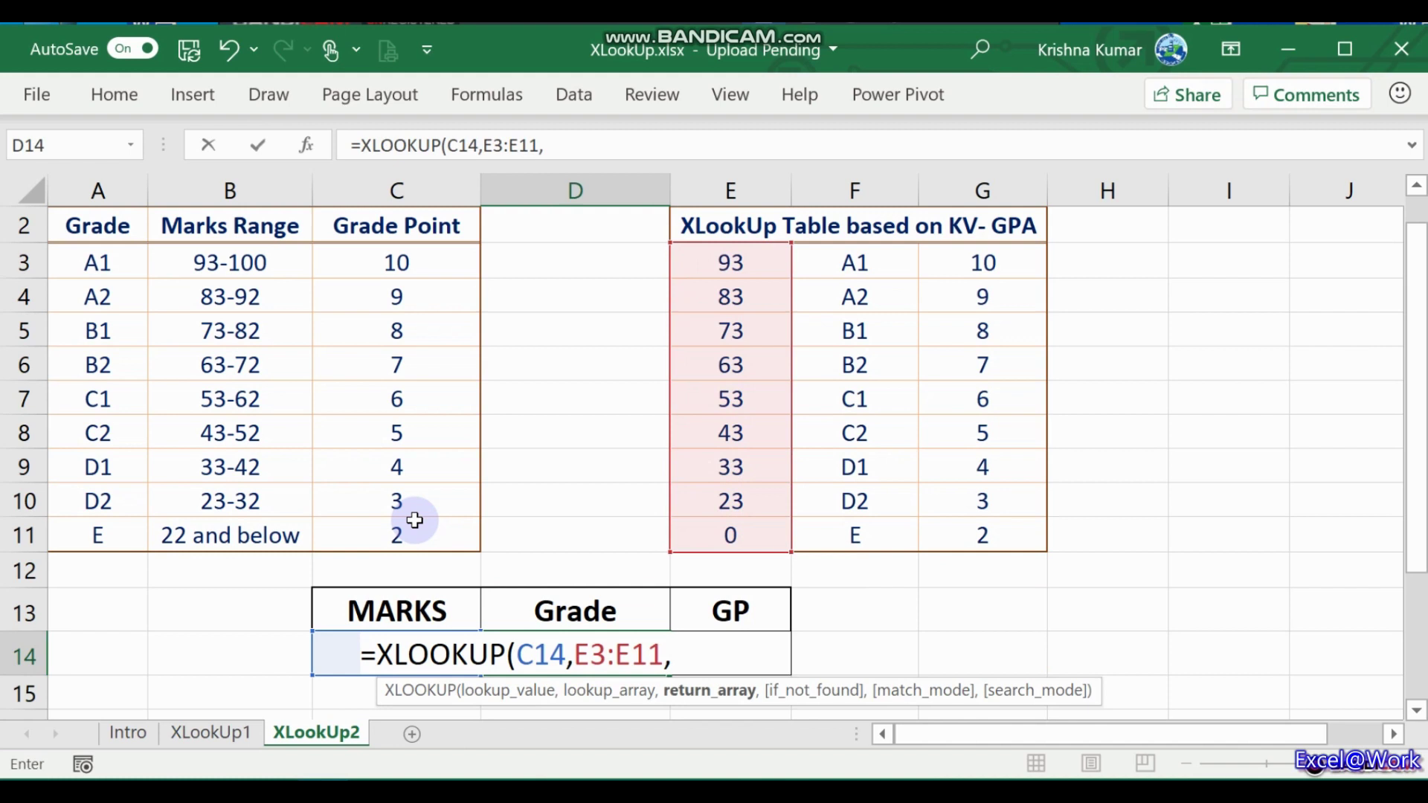
pyautogui.press('Up')
pyautogui.press('Up')
pyautogui.press('Up')
pyautogui.press('Up')
pyautogui.press('Up')
pyautogui.press('Up')
pyautogui.press('Up')
pyautogui.press('Up')
pyautogui.press('Up')
pyautogui.press('Up')
pyautogui.press('Up')
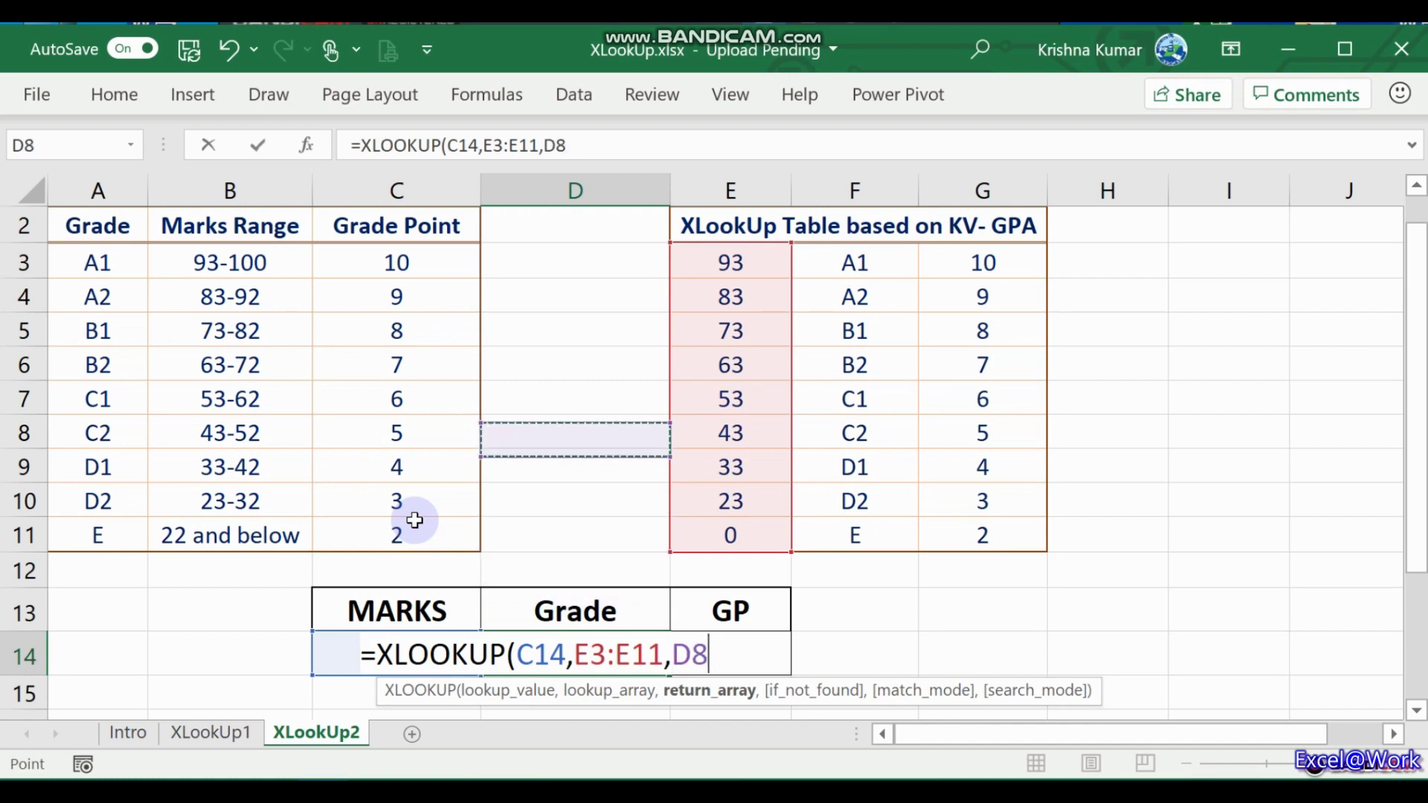
pyautogui.press('Up')
pyautogui.press('Right')
pyautogui.press('Right')
pyautogui.press('Down')
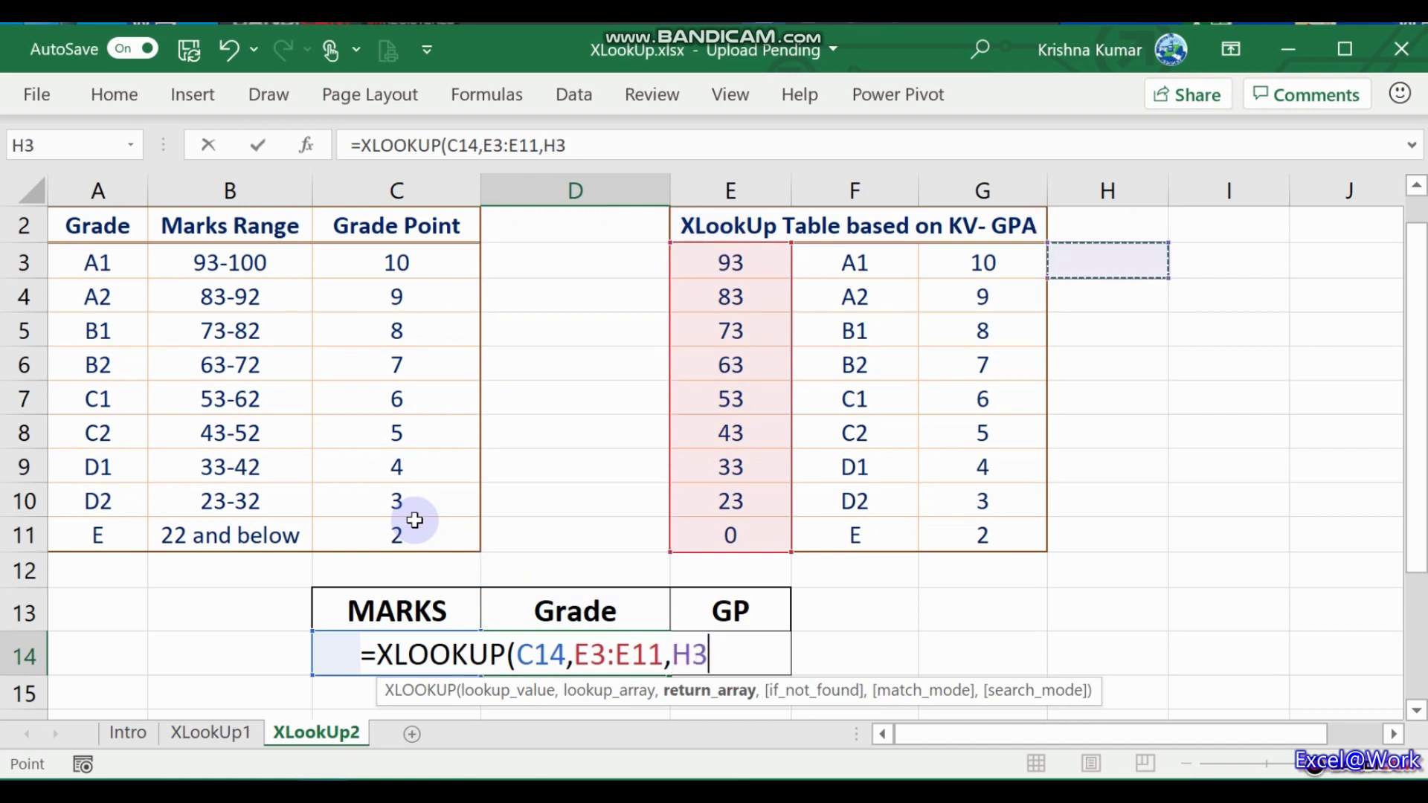
pyautogui.press('Left')
pyautogui.press('Left')
pyautogui.hotkey('shift', 'Right')
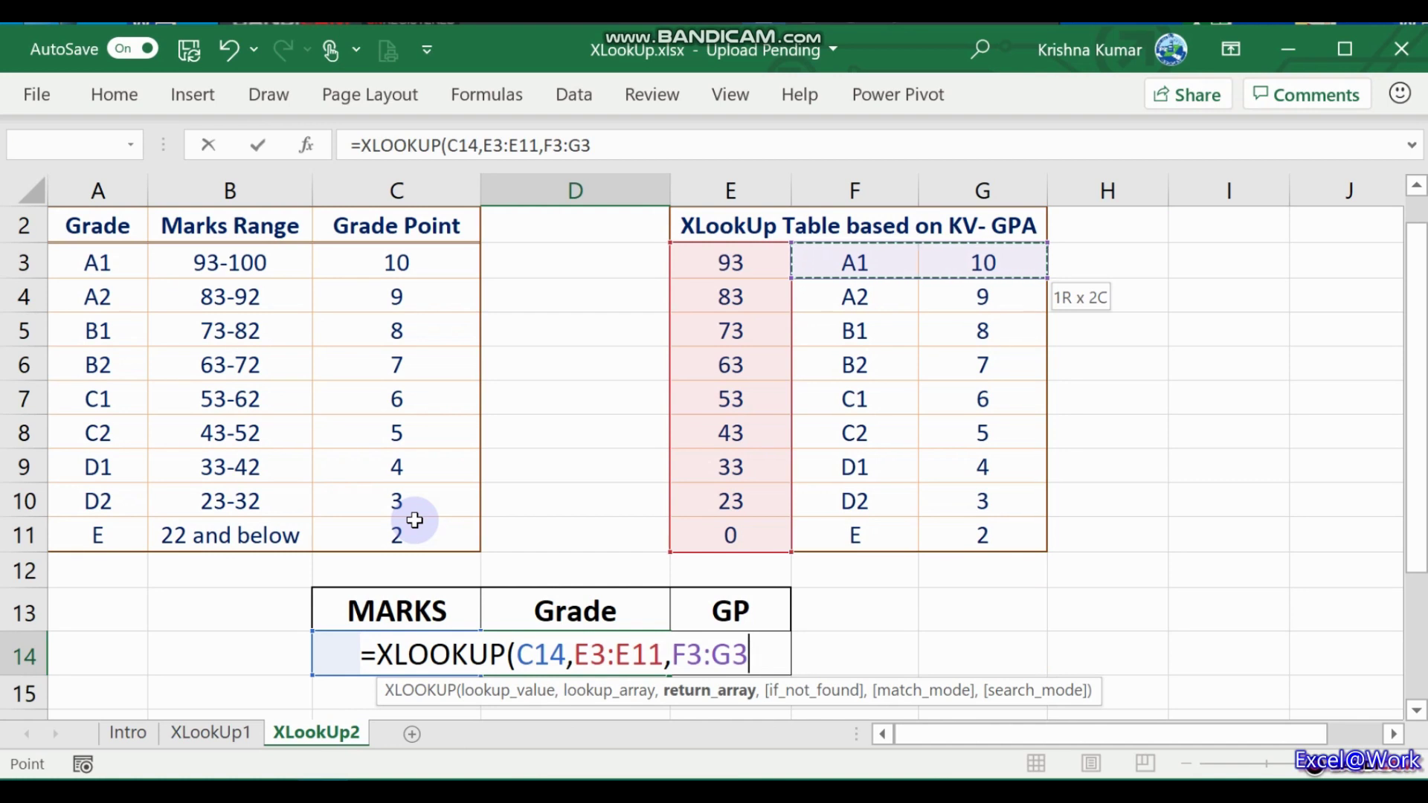
pyautogui.hotkey('shift', 'Down')
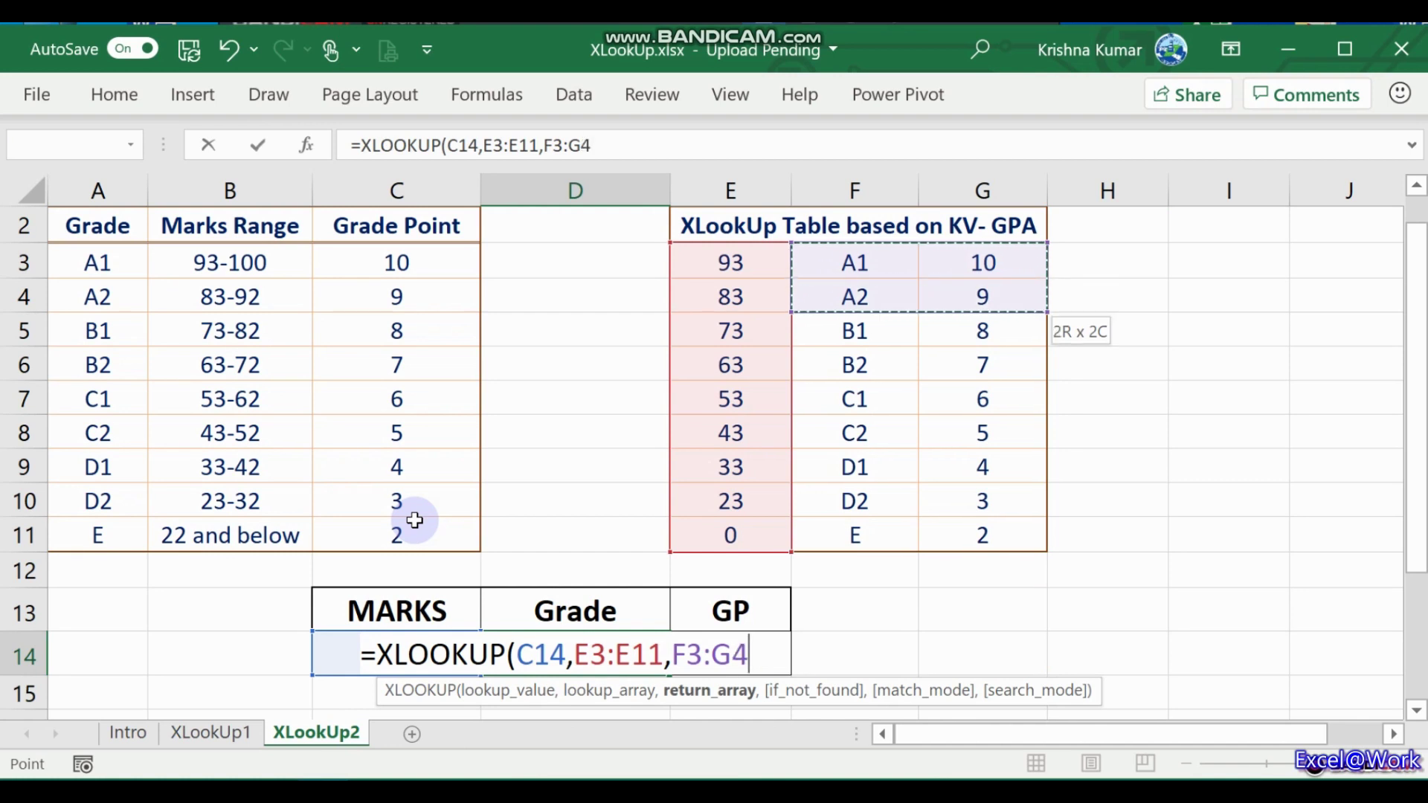
pyautogui.hotkey('shift', 'Down')
pyautogui.hotkey('shift', 'Down')
pyautogui.hotkey('shift', 'Down')
pyautogui.hotkey('shift', 'Down')
pyautogui.hotkey('shift', 'Down')
pyautogui.hotkey('shift', 'Down')
pyautogui.hotkey('shift', 'Down')
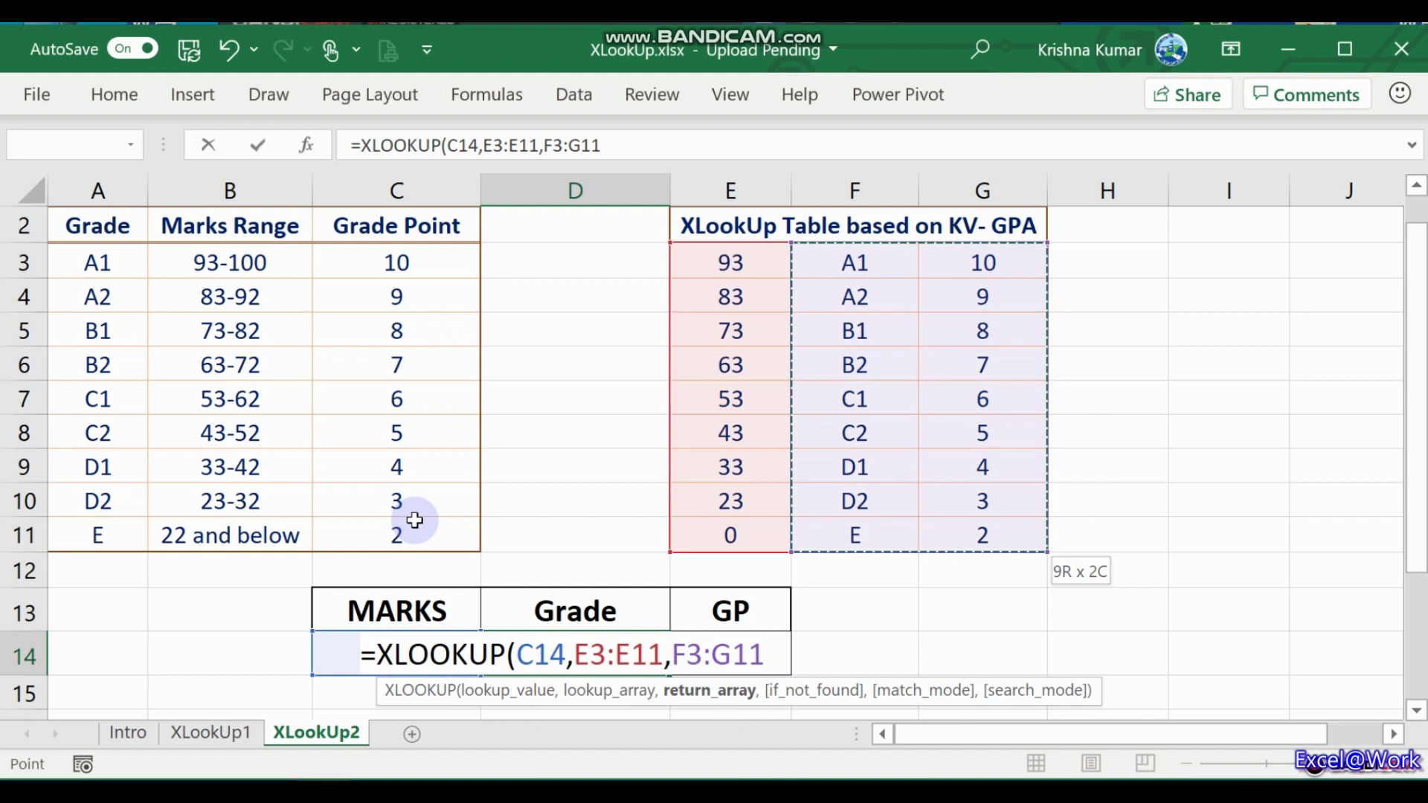
# Finish the D14 formula with "Enter correct marks" as fallback and match mode 0
pyautogui.write(',')
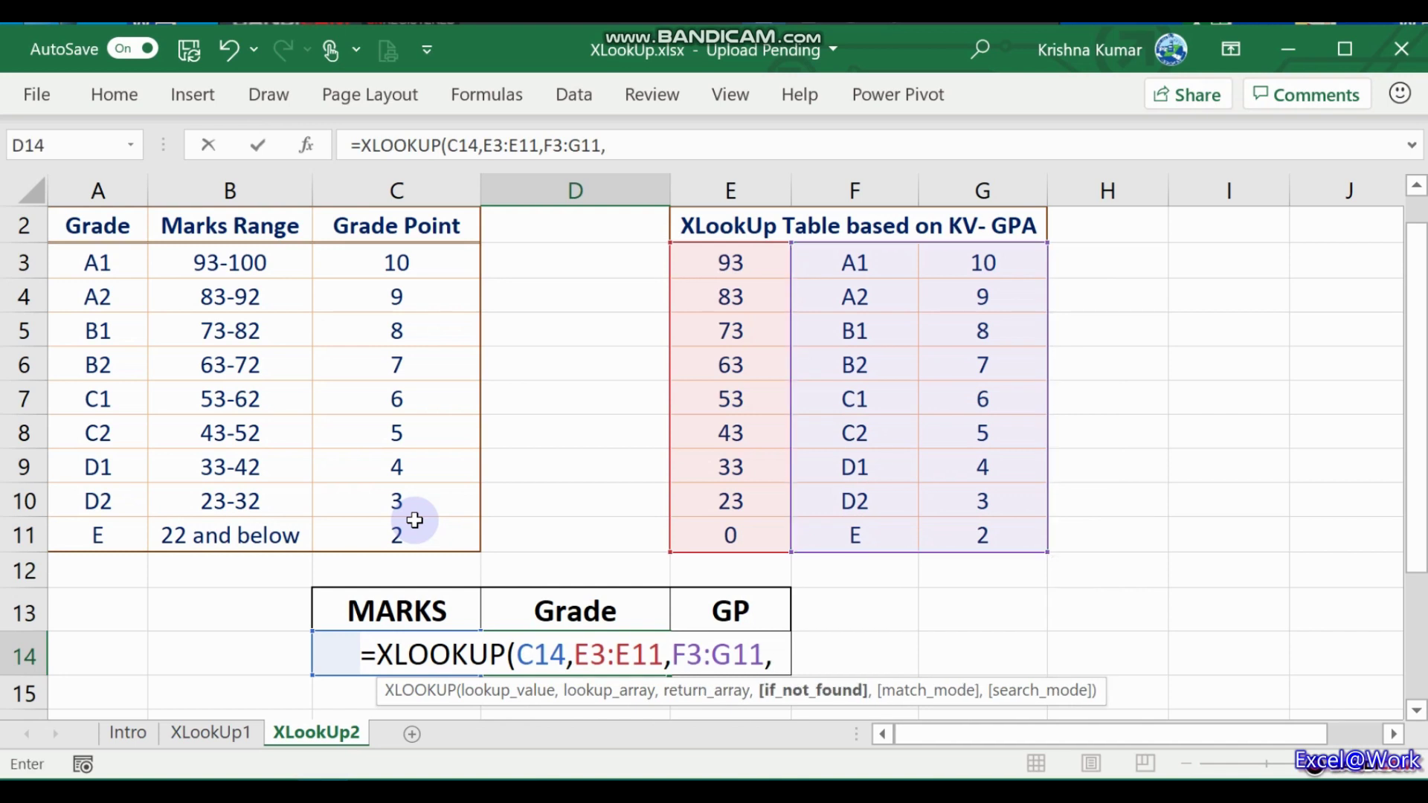
pyautogui.write('"Ent')
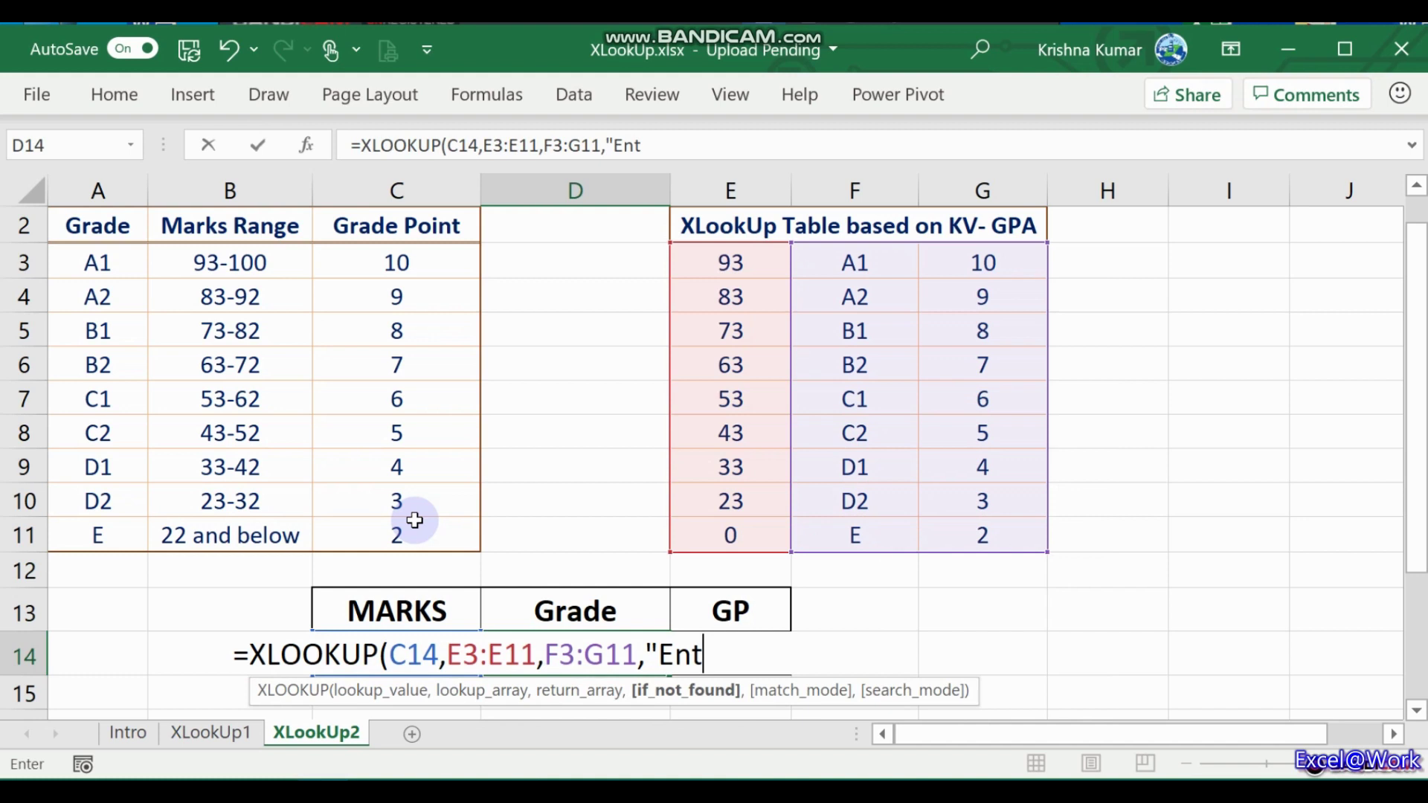
pyautogui.write('er cor')
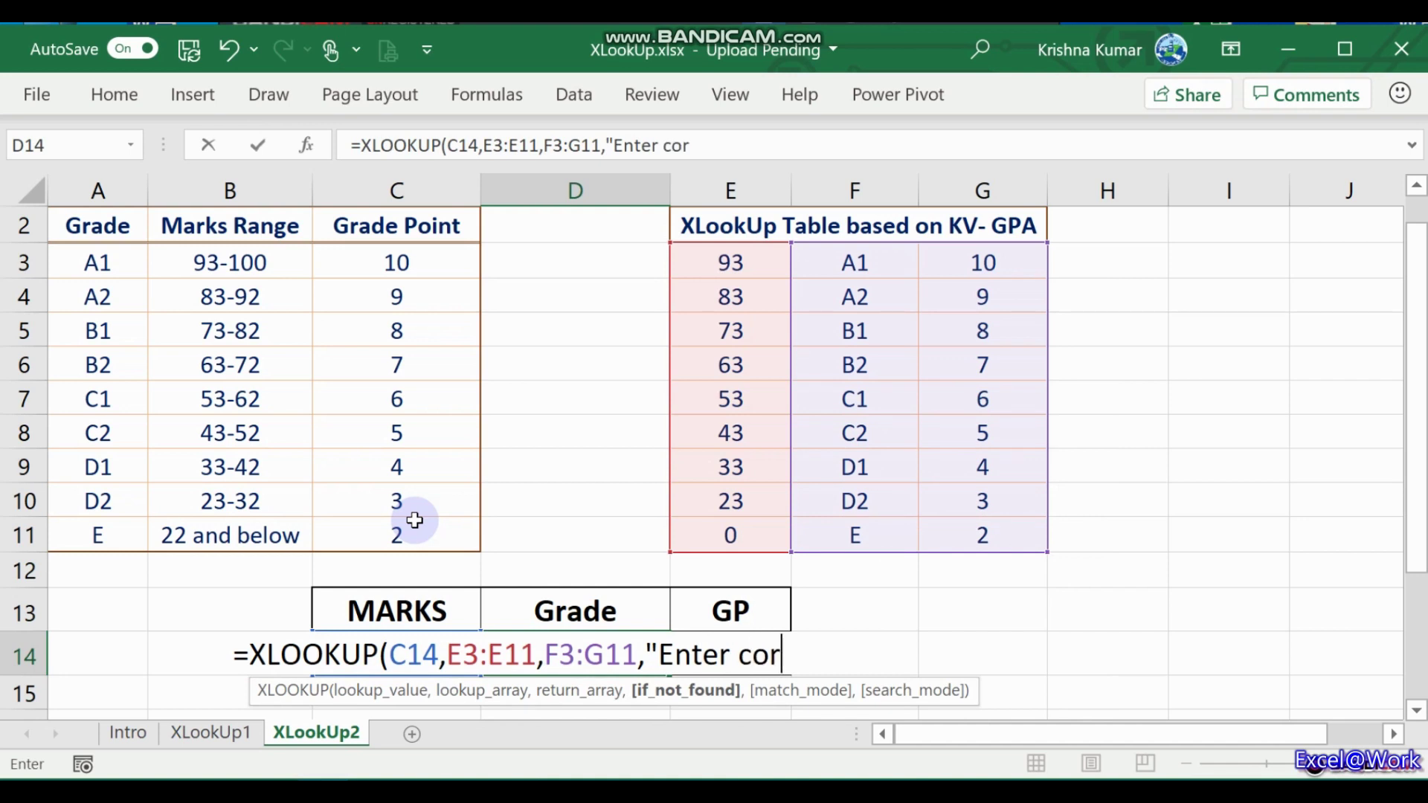
pyautogui.write('rect marks')
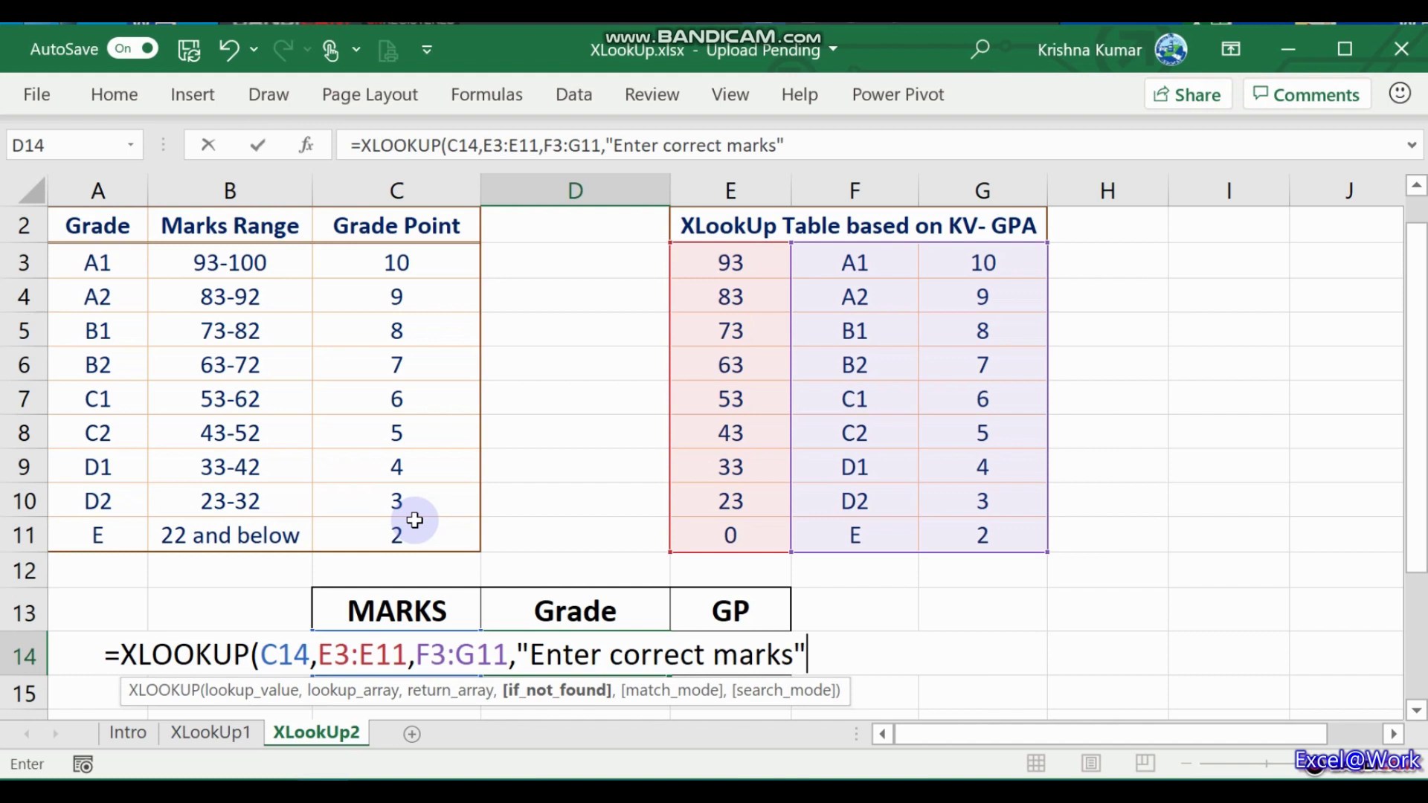
pyautogui.write('",')
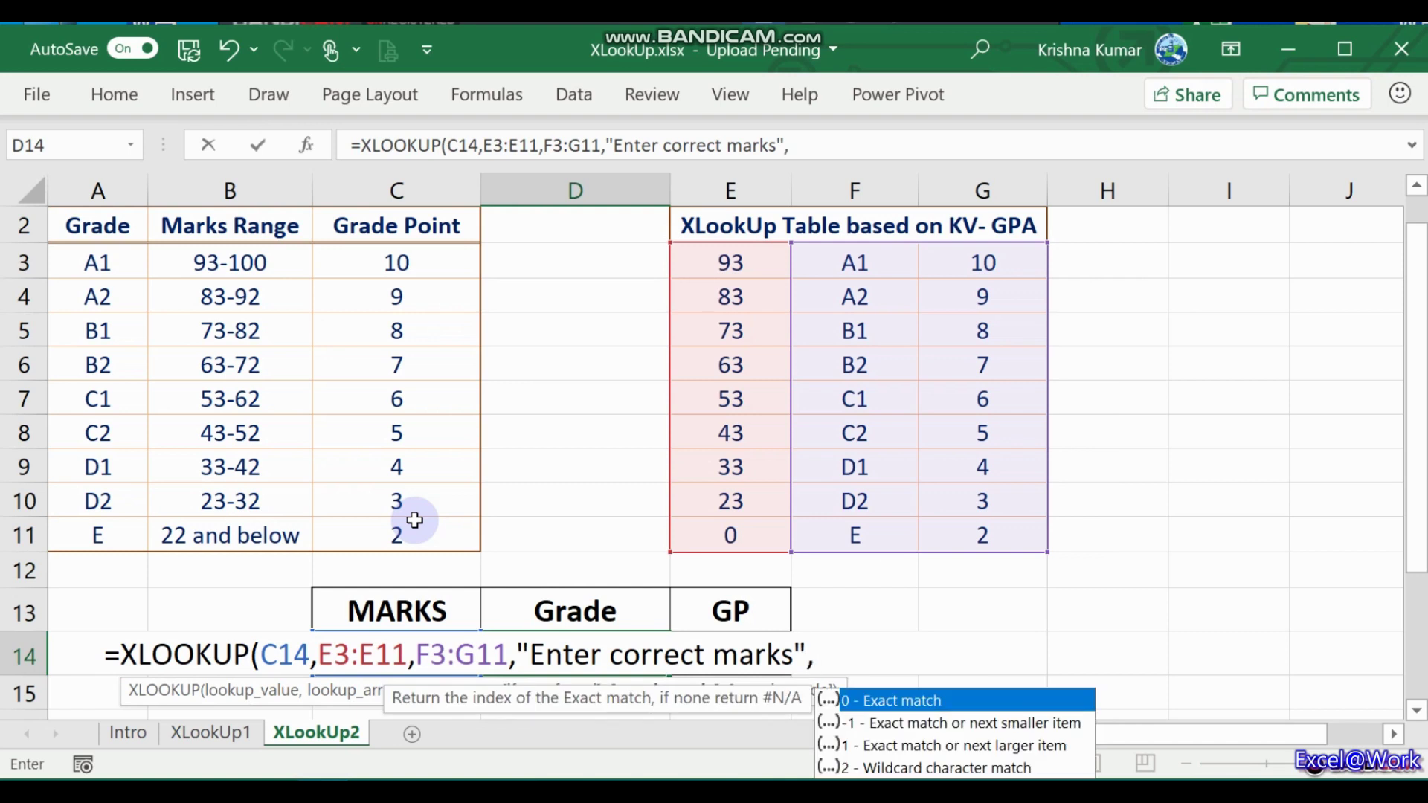
pyautogui.press('Down')
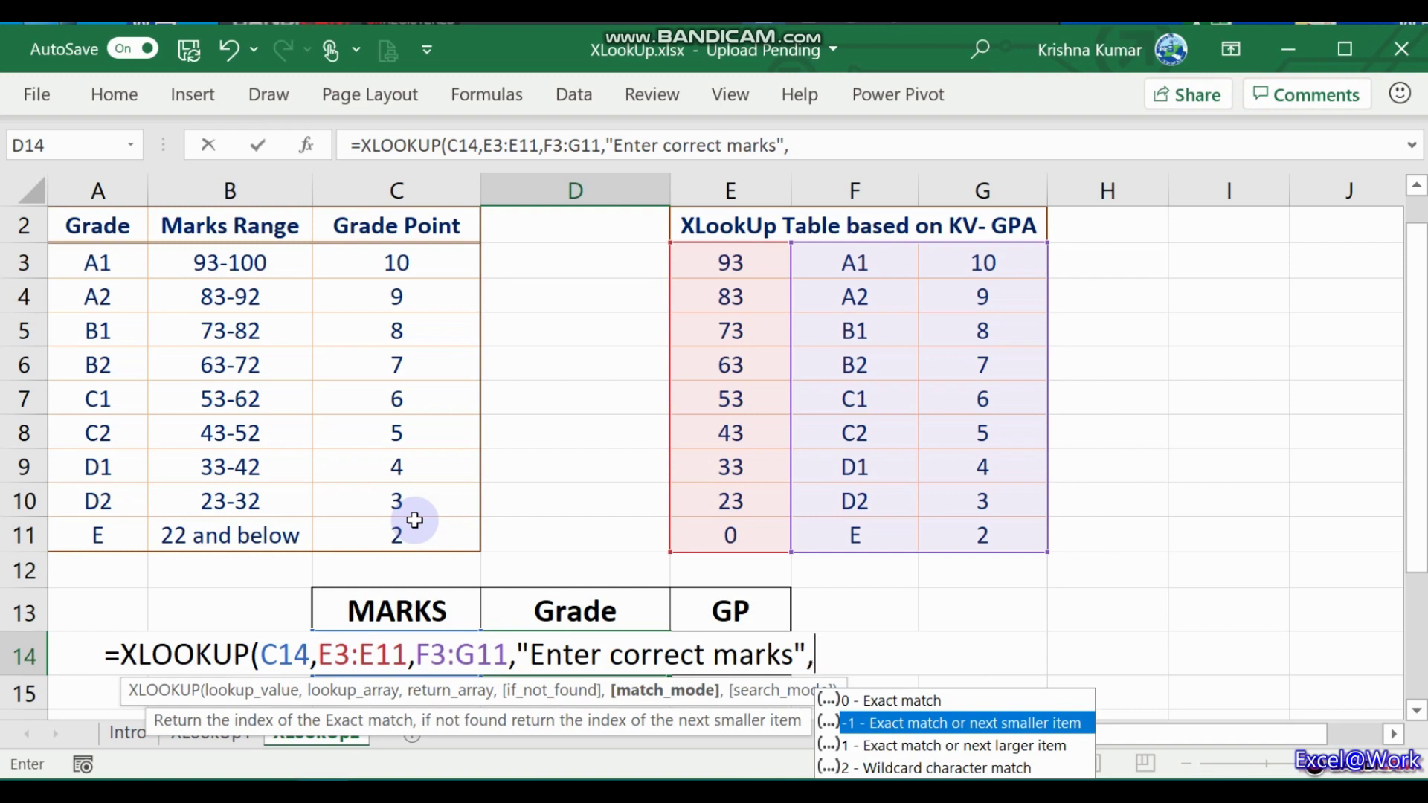
pyautogui.press('Up')
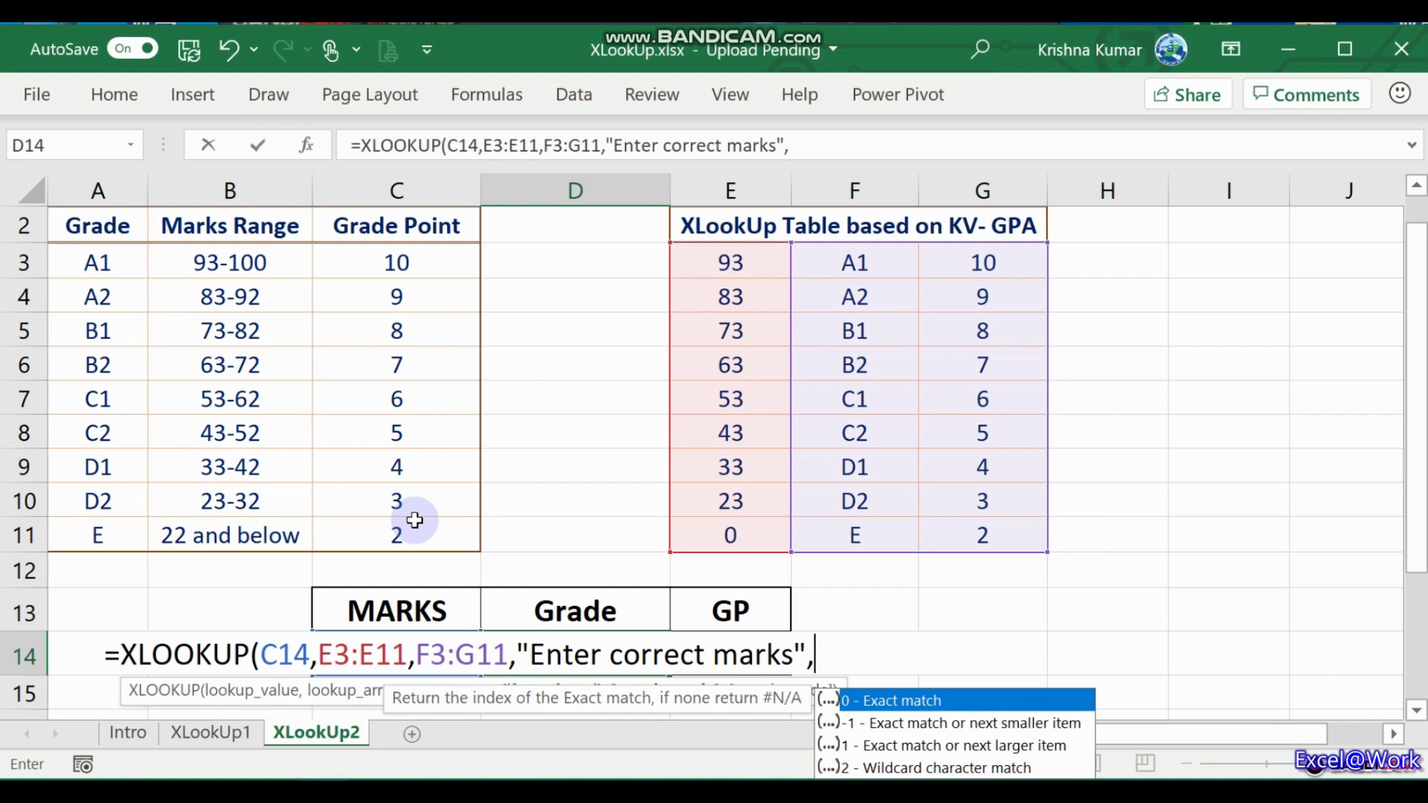
pyautogui.write('0)')
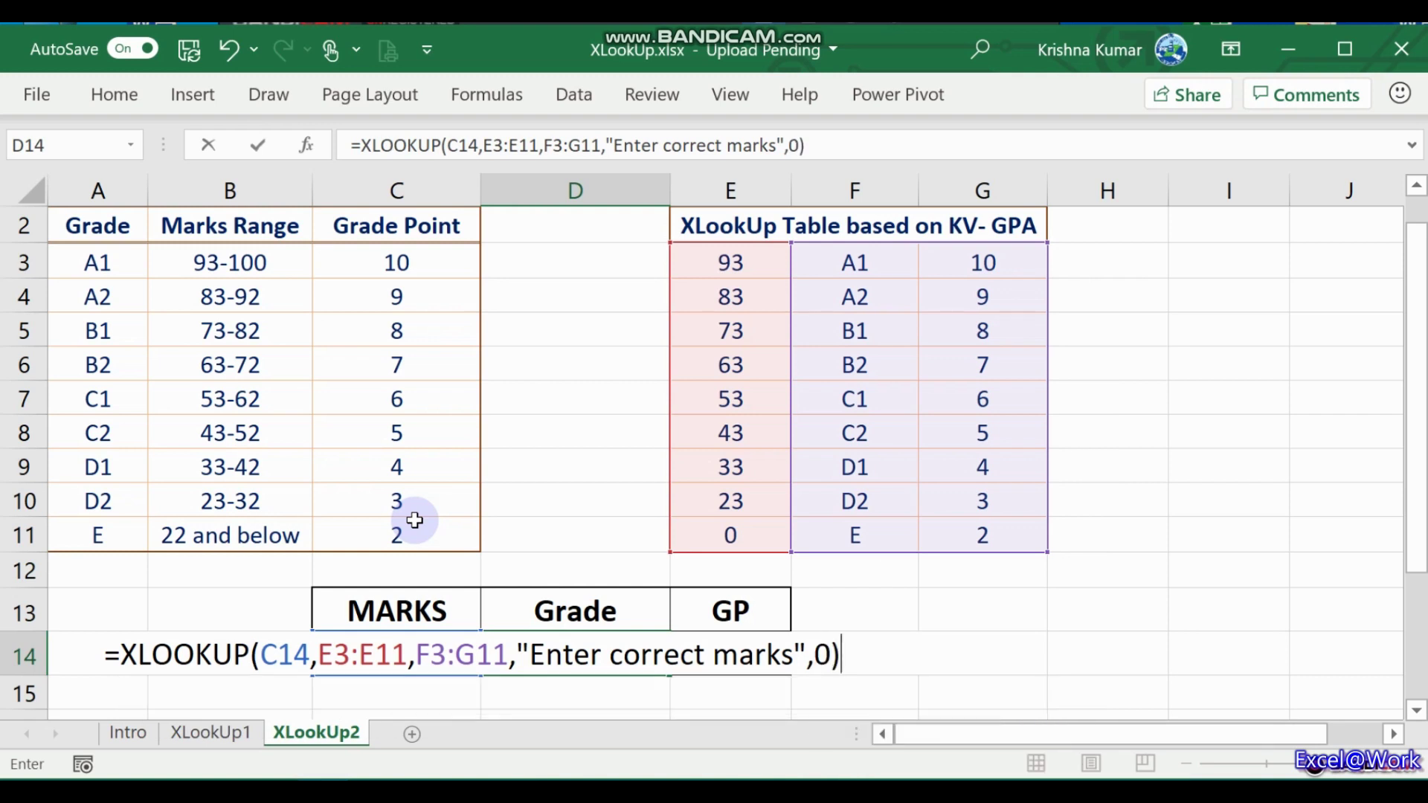
pyautogui.press('Return')
# Wrap the D14 message text, widen column D and auto-fit row 14
pyautogui.press('Up')
pyautogui.press('Left')
pyautogui.press('Right')
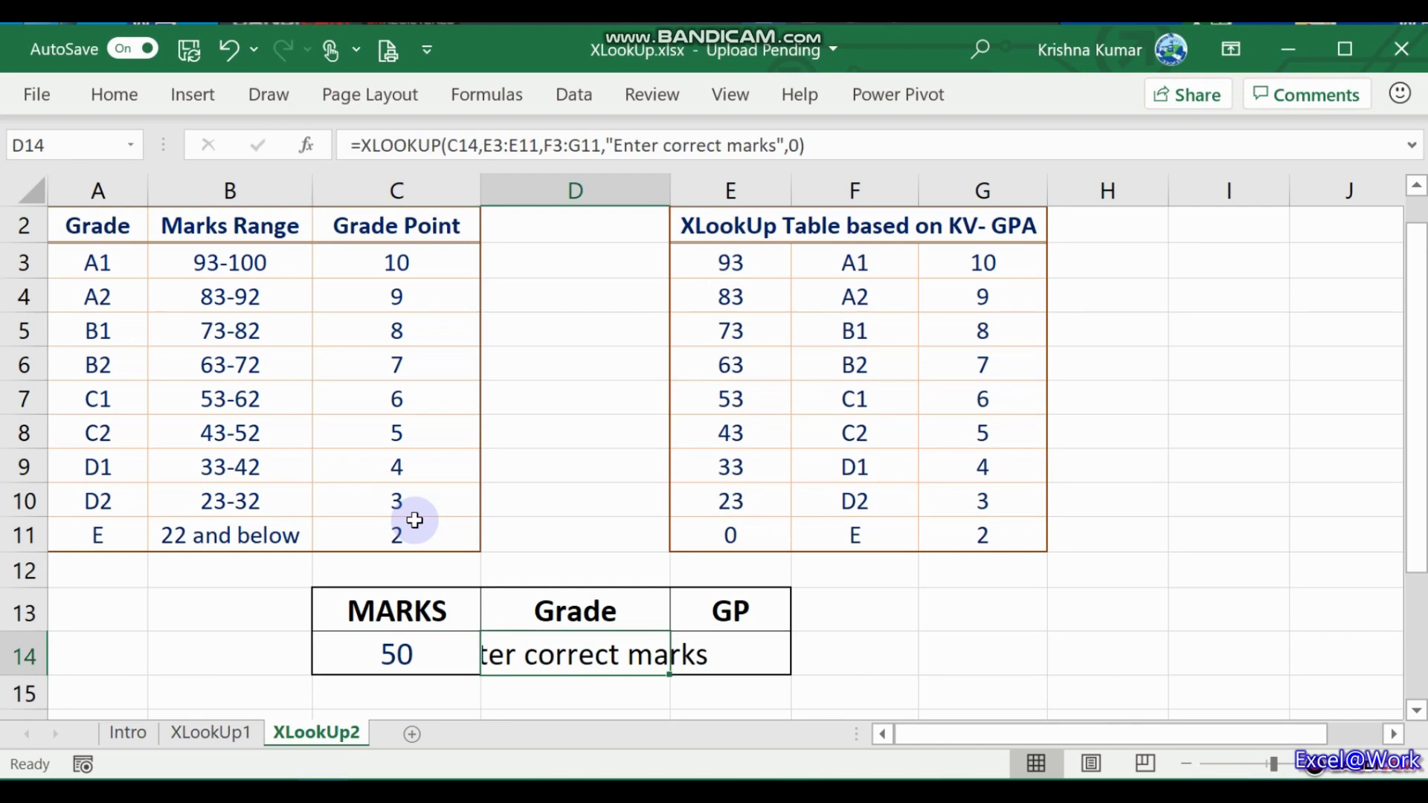
pyautogui.press('Left')
pyautogui.press('Right')
pyautogui.press('Left')
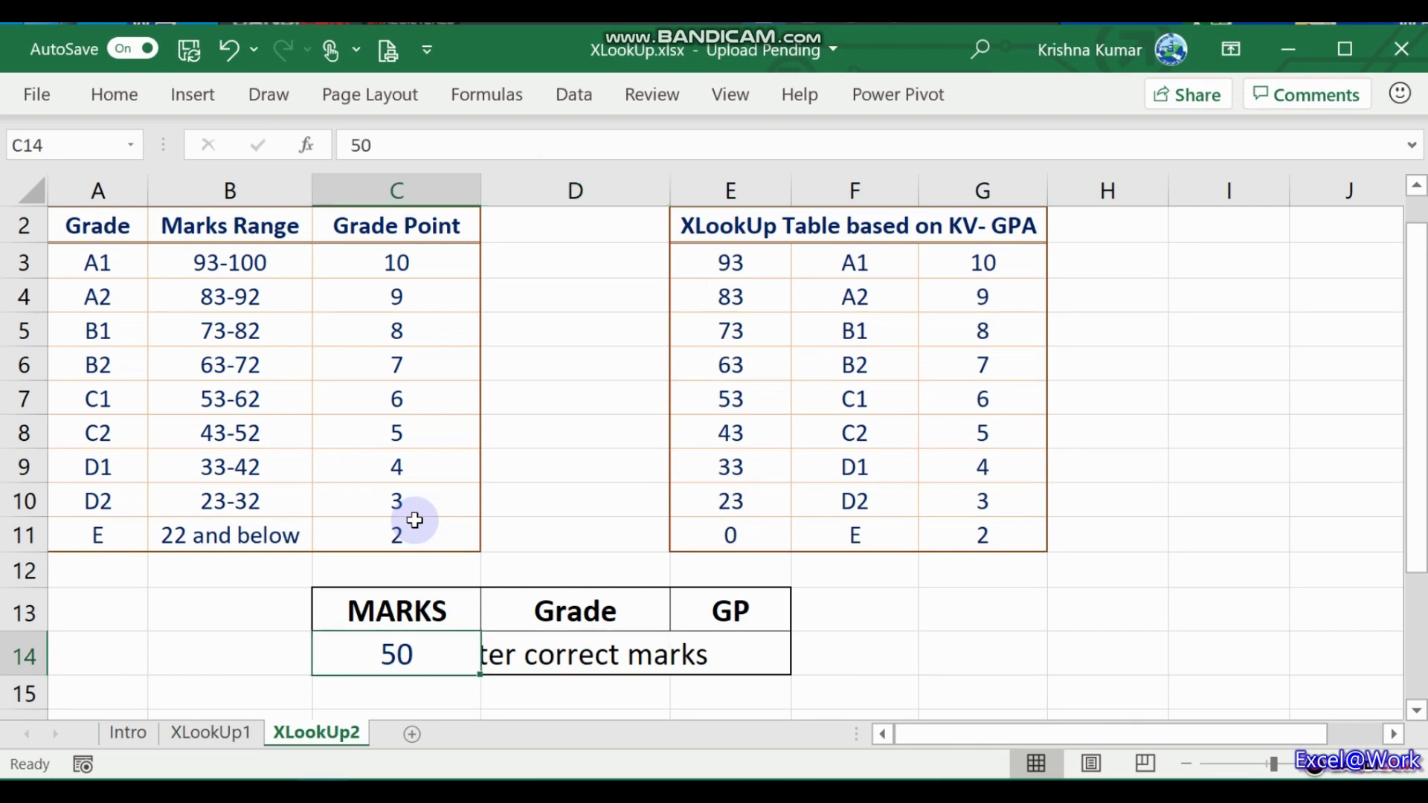
pyautogui.press('Right')
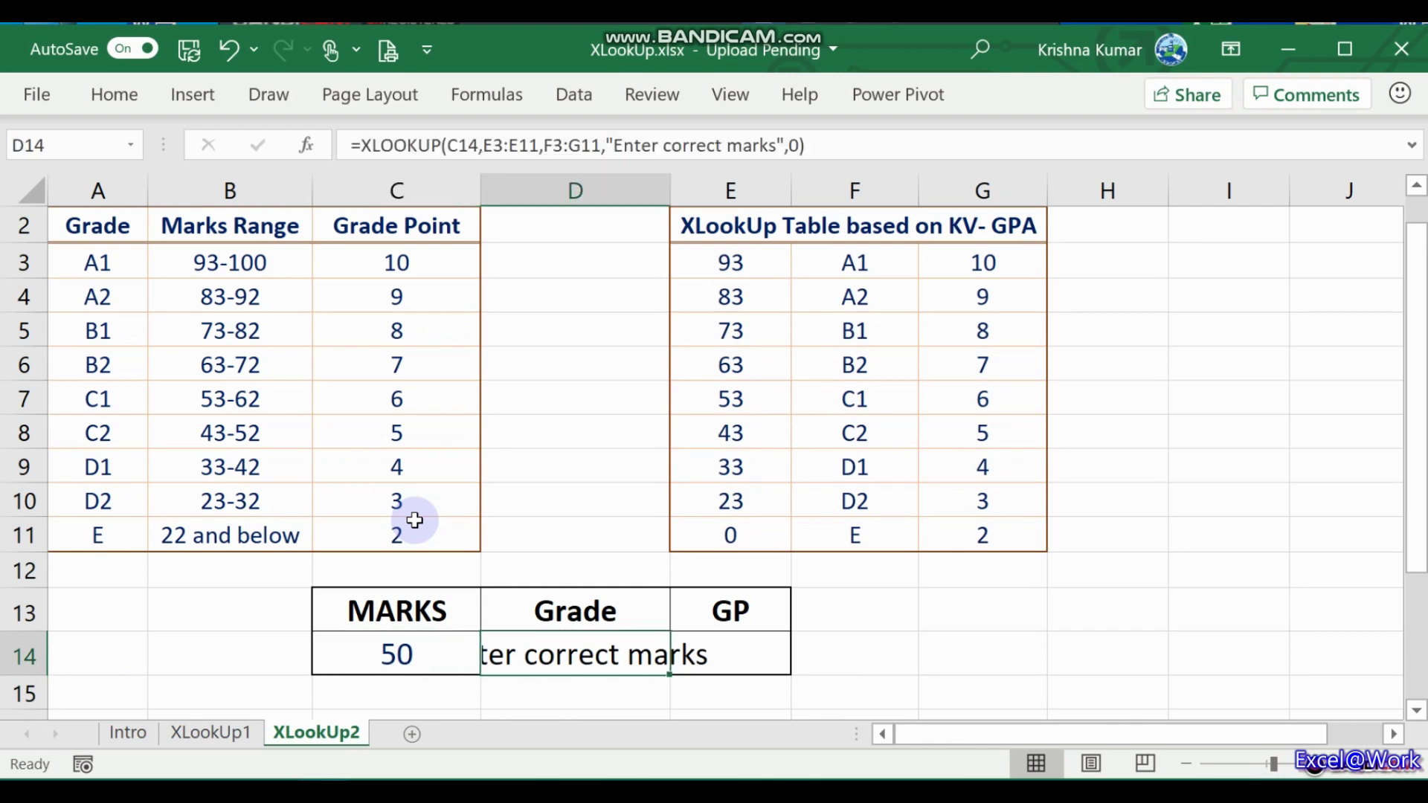
pyautogui.click(115, 97)
pyautogui.click(559, 144)
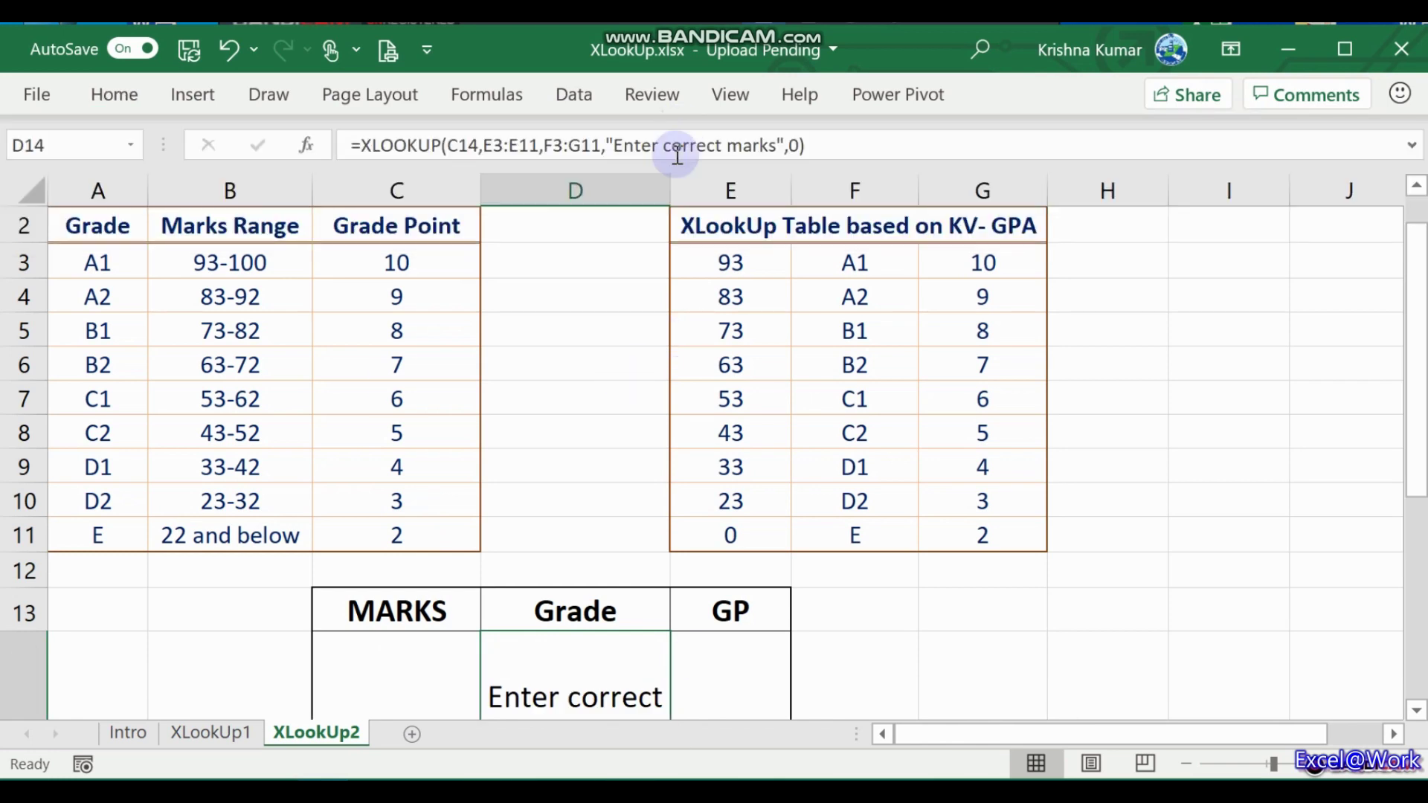
pyautogui.moveTo(671, 188); pyautogui.dragTo(726, 188)
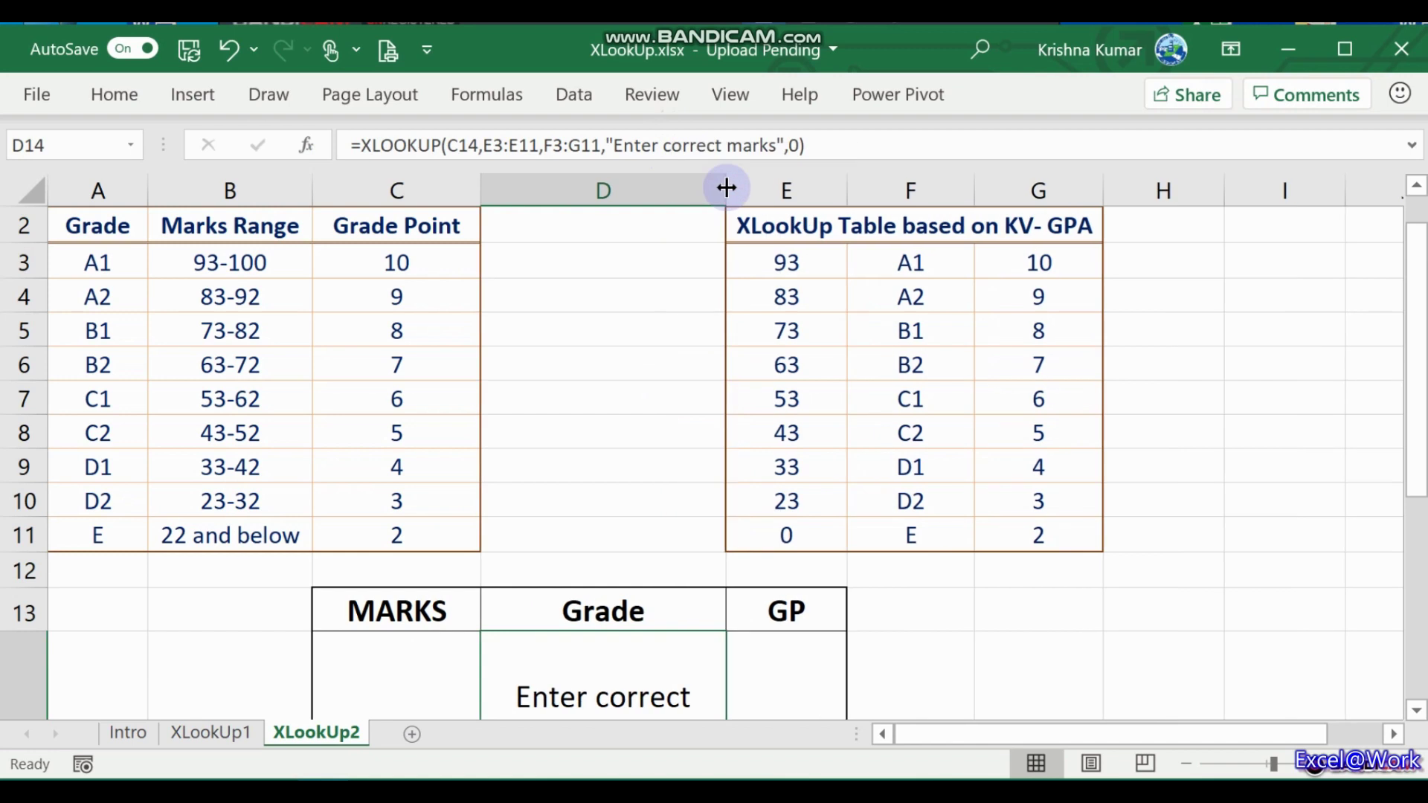
pyautogui.scroll(-1, 639, 584)
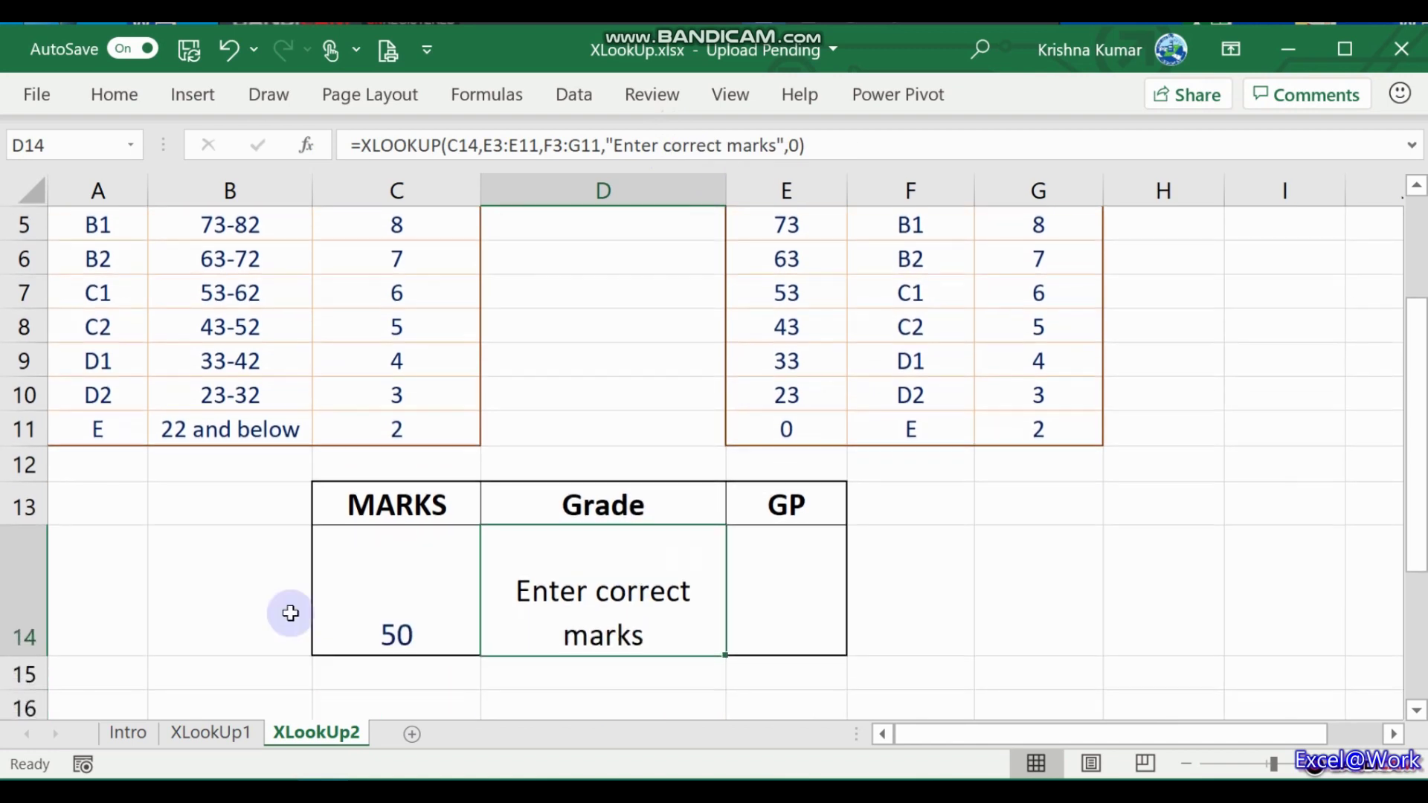
pyautogui.doubleClick(30, 655)
# Delete the blank row 12 above the marks row
pyautogui.press('Up')
pyautogui.press('Up')
pyautogui.press('Up')
pyautogui.press('Up')
pyautogui.press('Up')
pyautogui.press('Up')
pyautogui.press('Up')
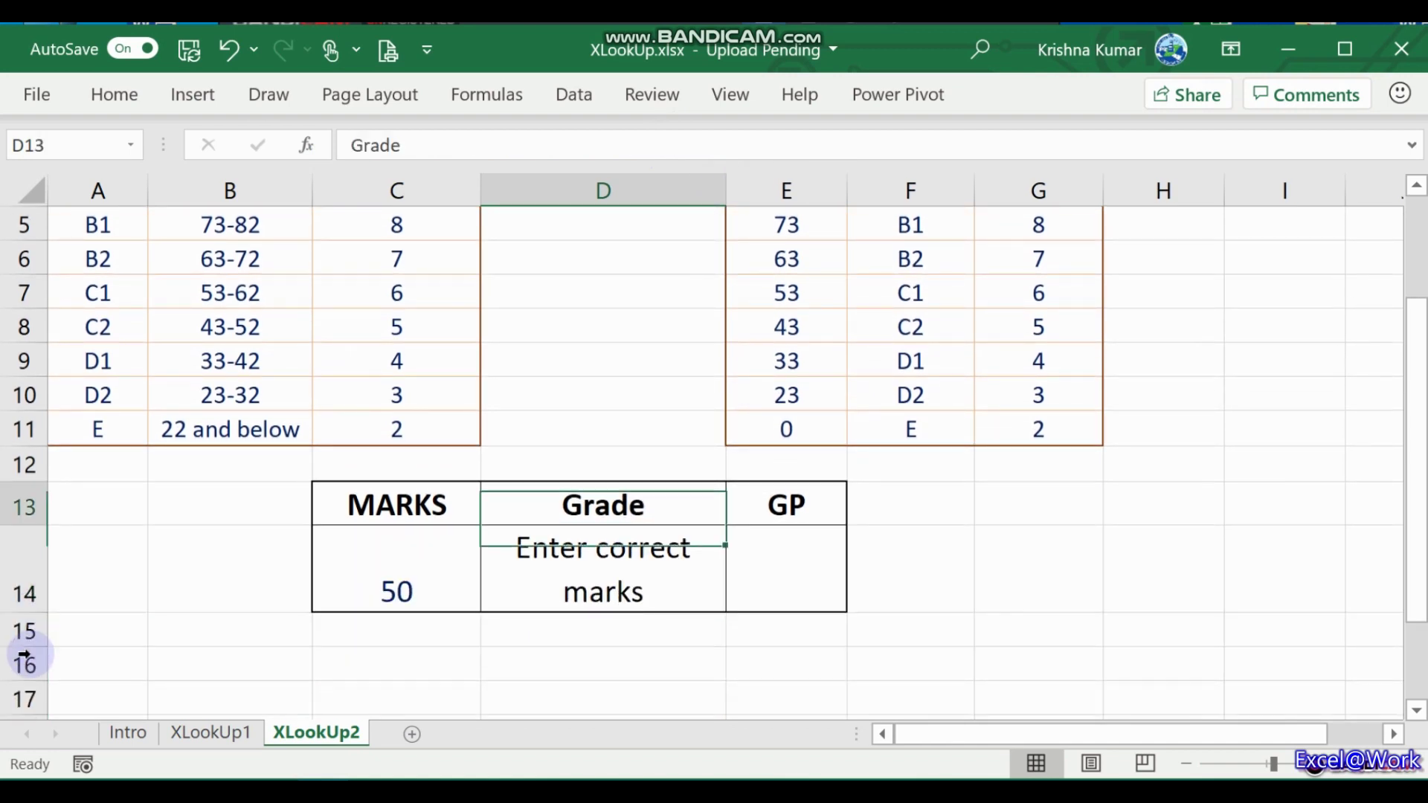
pyautogui.press('Up')
pyautogui.press('Up')
pyautogui.press('Up')
pyautogui.press('Up')
pyautogui.press('Up')
pyautogui.press('Up')
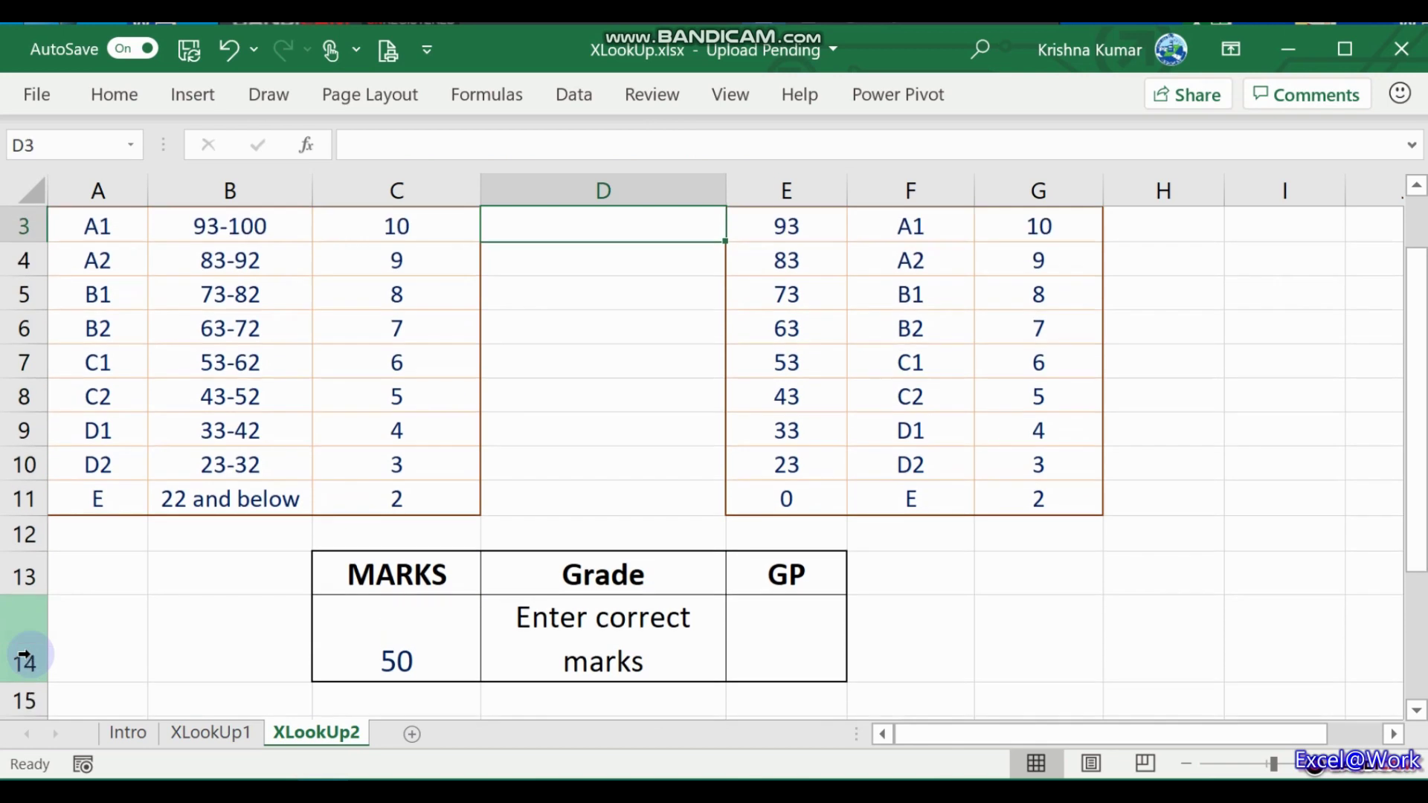
pyautogui.press('Down')
pyautogui.press('Down')
pyautogui.press('Down')
pyautogui.press('Down')
pyautogui.press('Down')
pyautogui.press('Down')
pyautogui.press('Down')
pyautogui.press('Down')
pyautogui.press('Down')
pyautogui.press('Down')
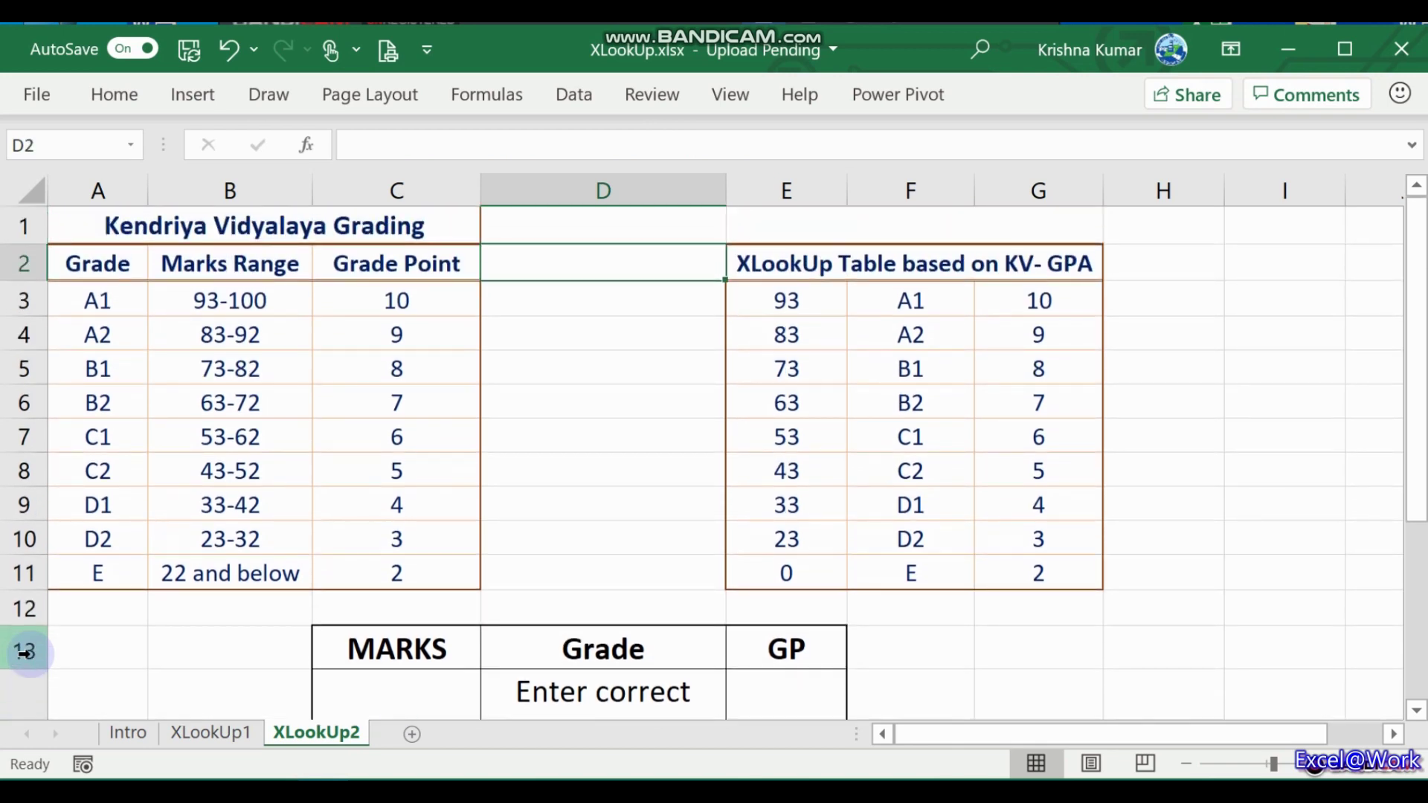
pyautogui.press('Down')
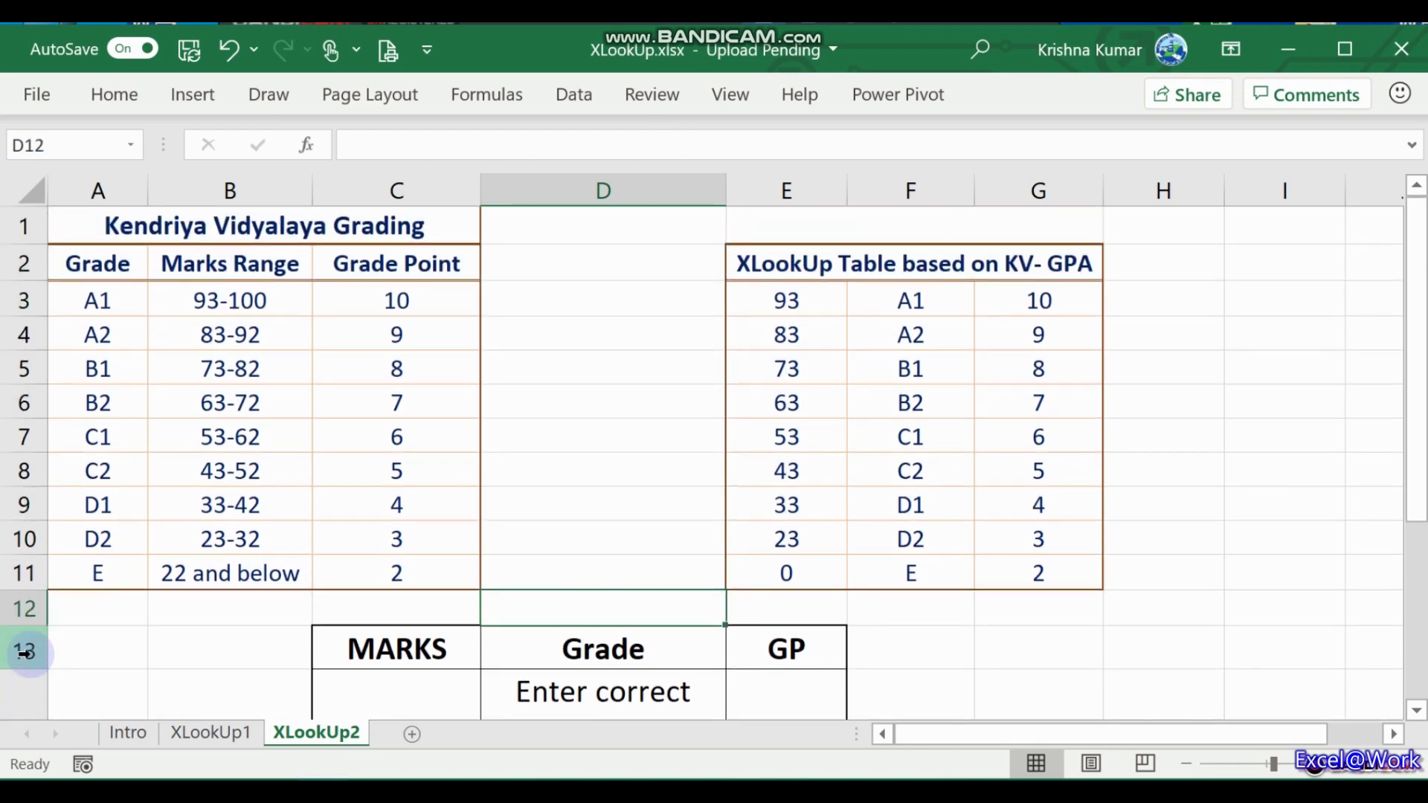
pyautogui.hotkey('ctrl', '-')
pyautogui.press('r')
pyautogui.press('Return')
# Change the marks in C13 to 53, giving grade C1 and grade point 6
pyautogui.press('Down')
pyautogui.press('Down')
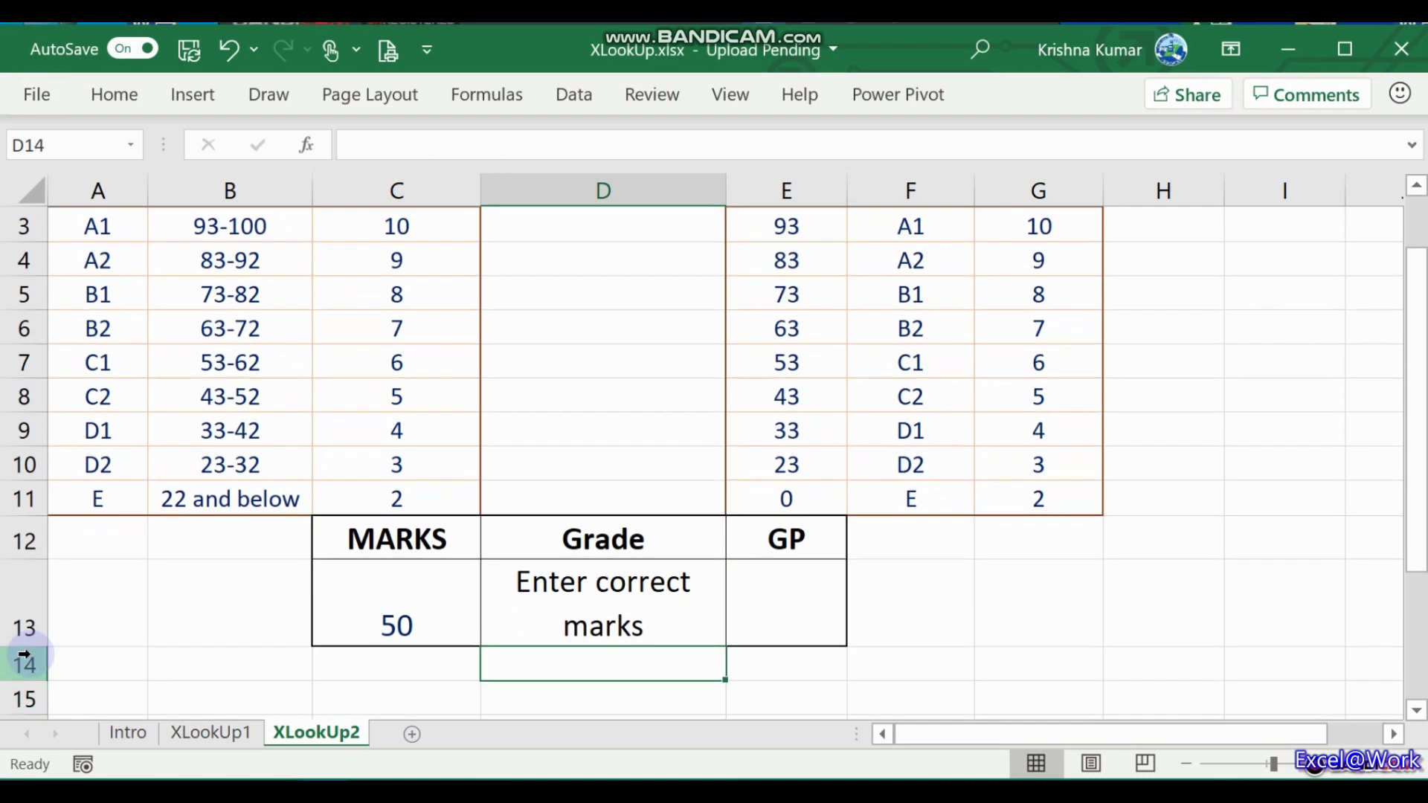
pyautogui.press('Up')
pyautogui.press('Left')
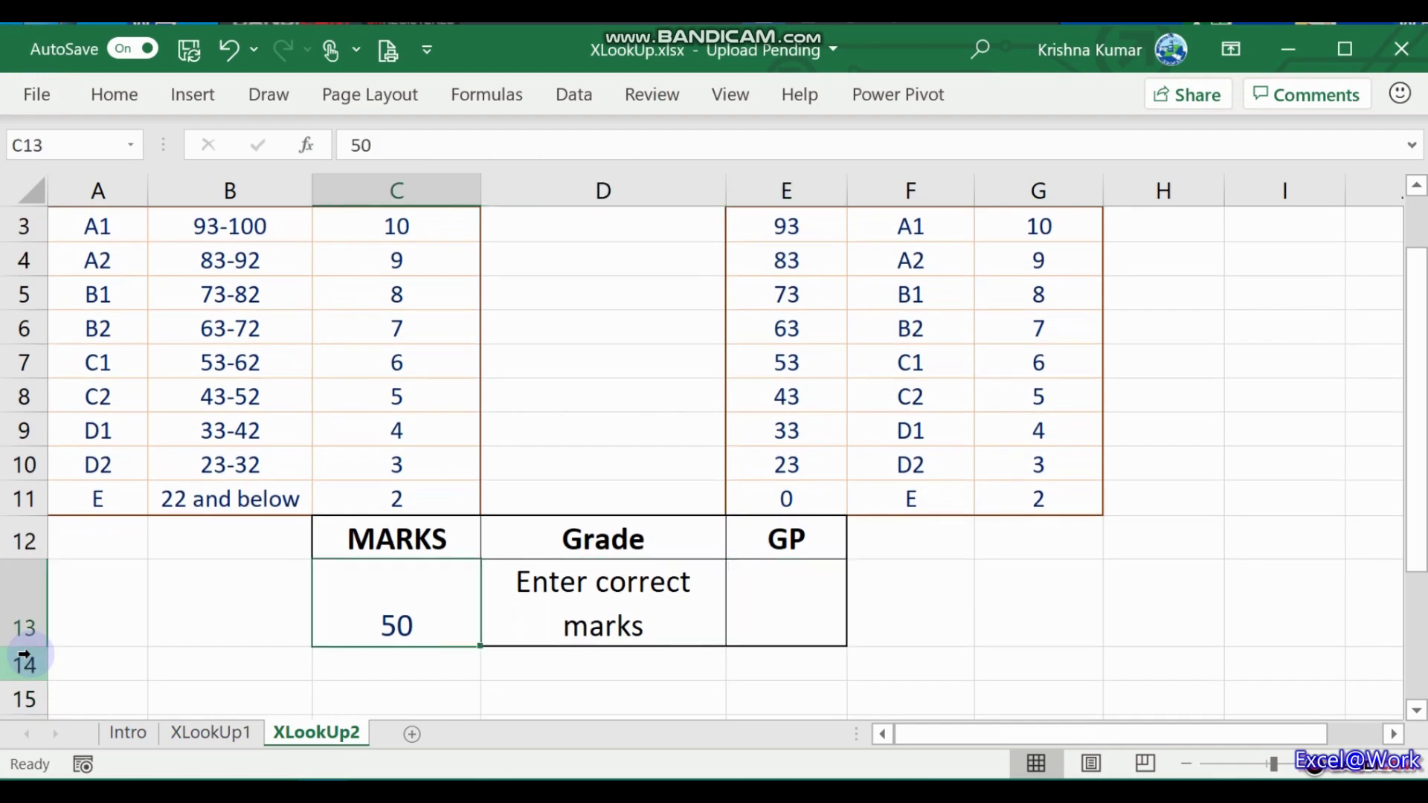
pyautogui.write('53')
pyautogui.press('Right')
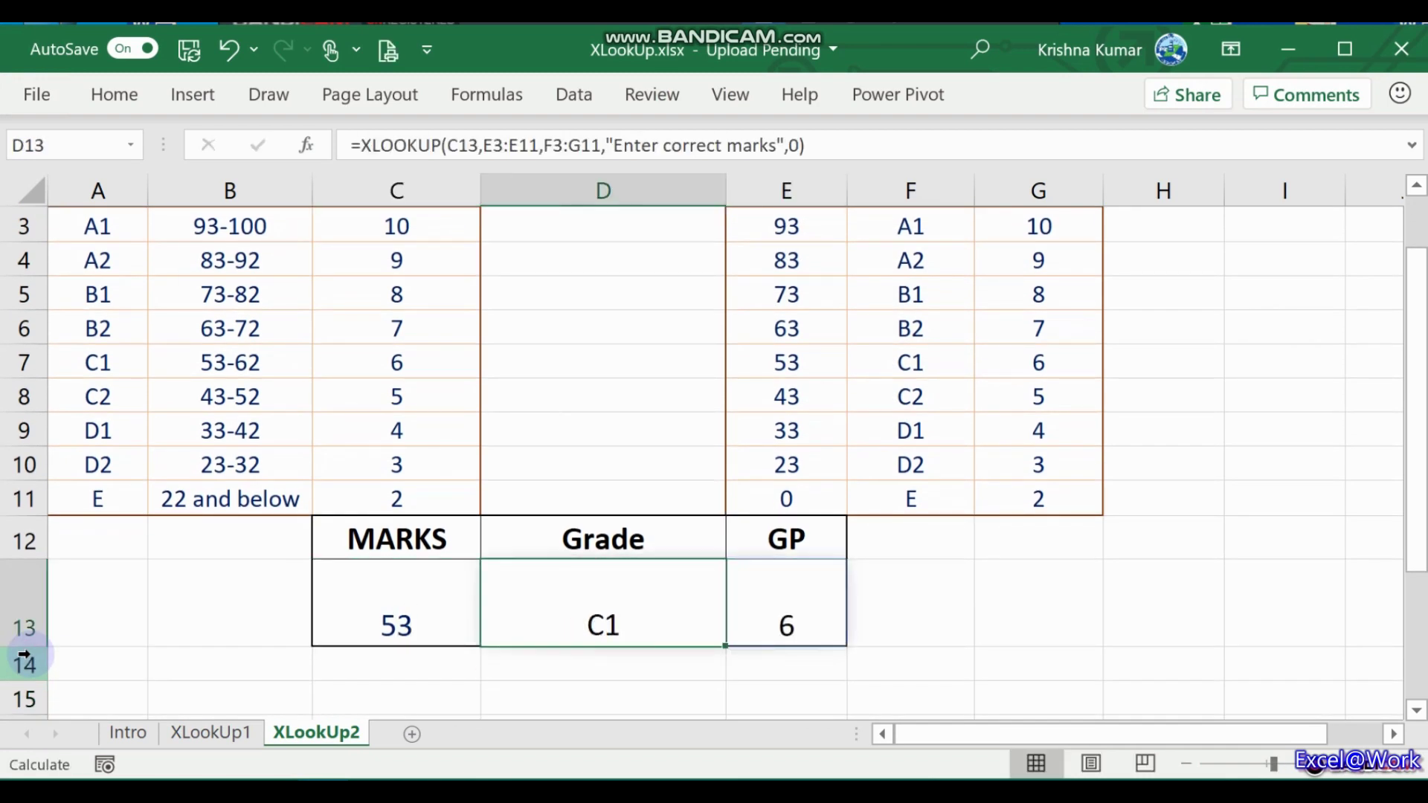
pyautogui.press('Right')
pyautogui.press('Left')
pyautogui.press('Left')
pyautogui.press('Right')
pyautogui.press('Right')
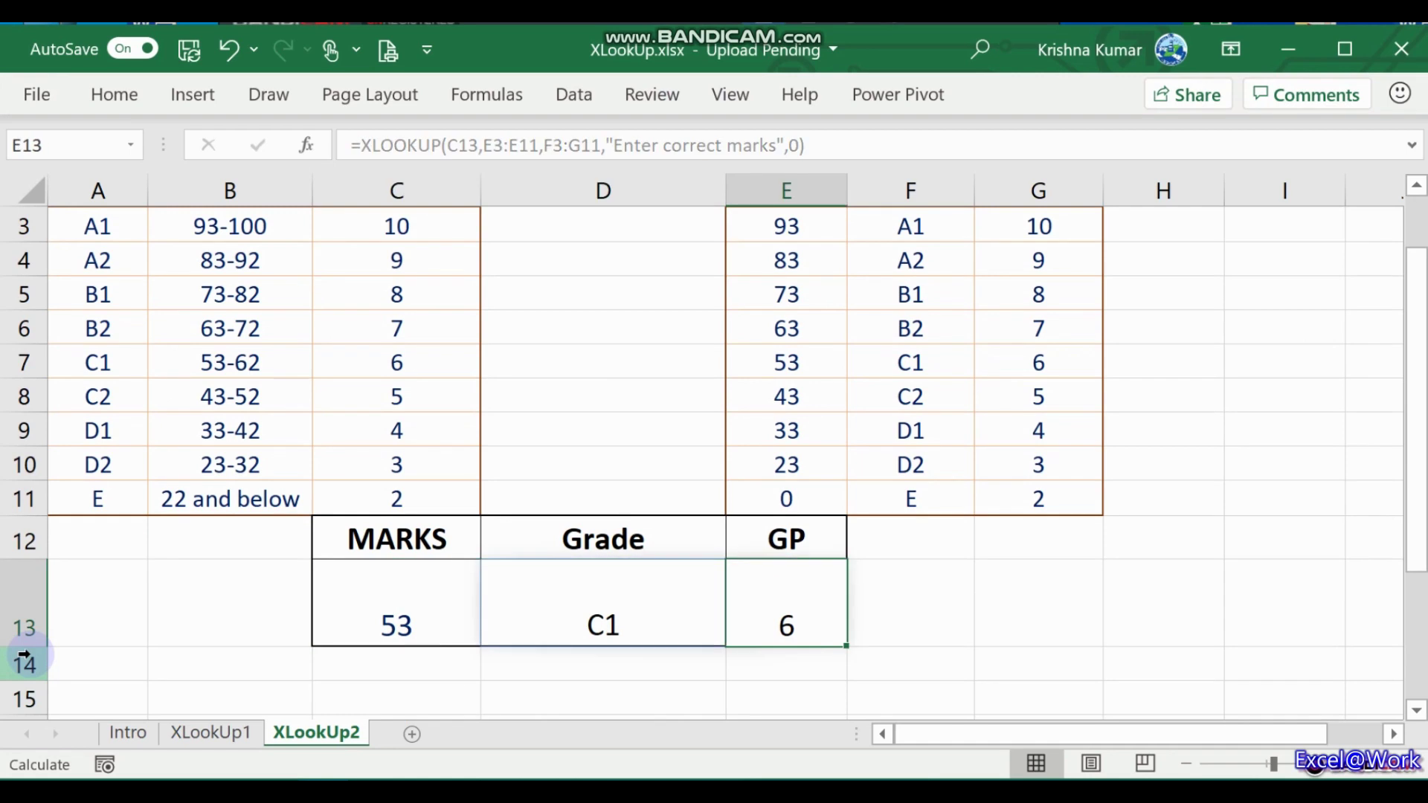
pyautogui.press('BackSpace')
pyautogui.press('Escape')
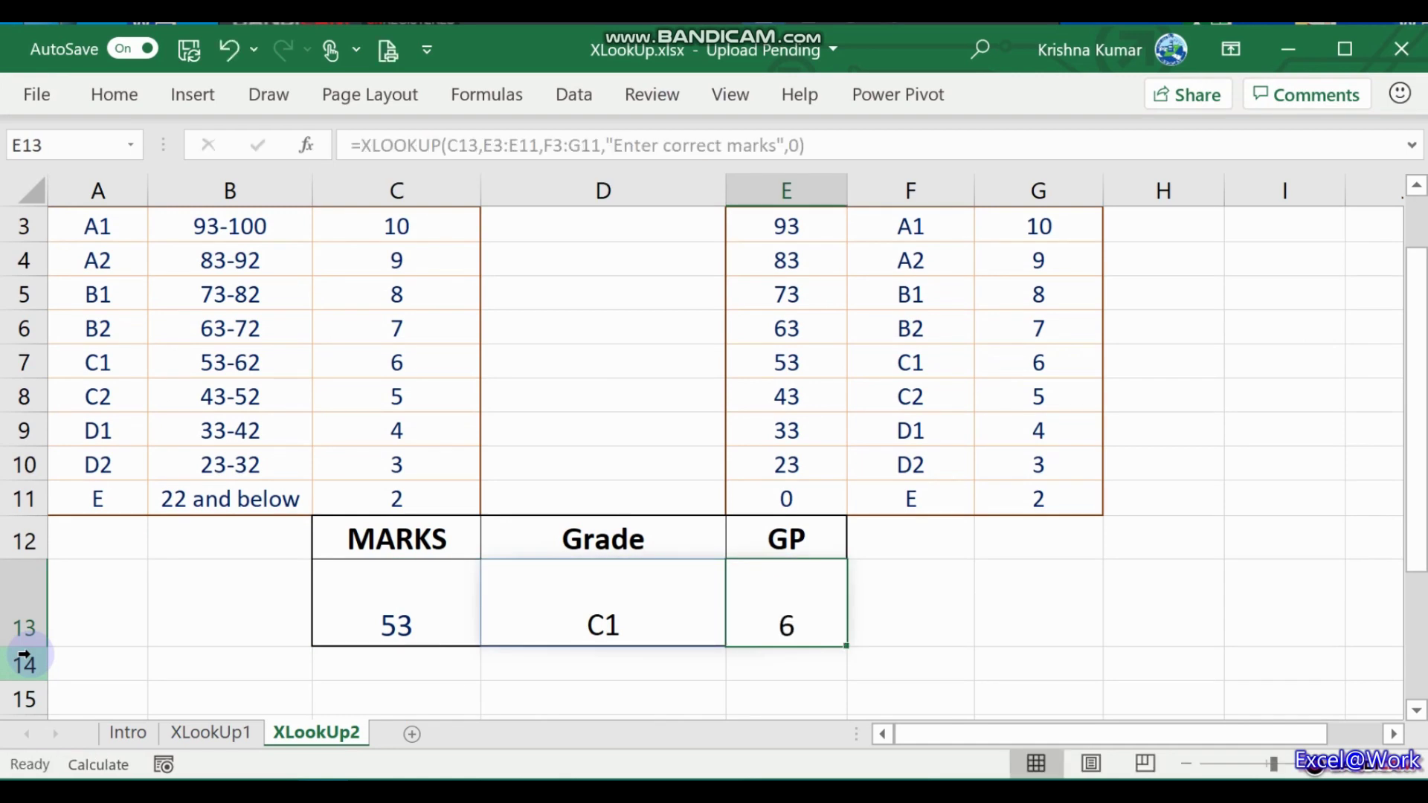
# Change the D13 lookup's match mode from 0 to -1 (exact or next smaller)
pyautogui.press('Left')
pyautogui.press('F2')
pyautogui.press('Left')
pyautogui.press('Left')
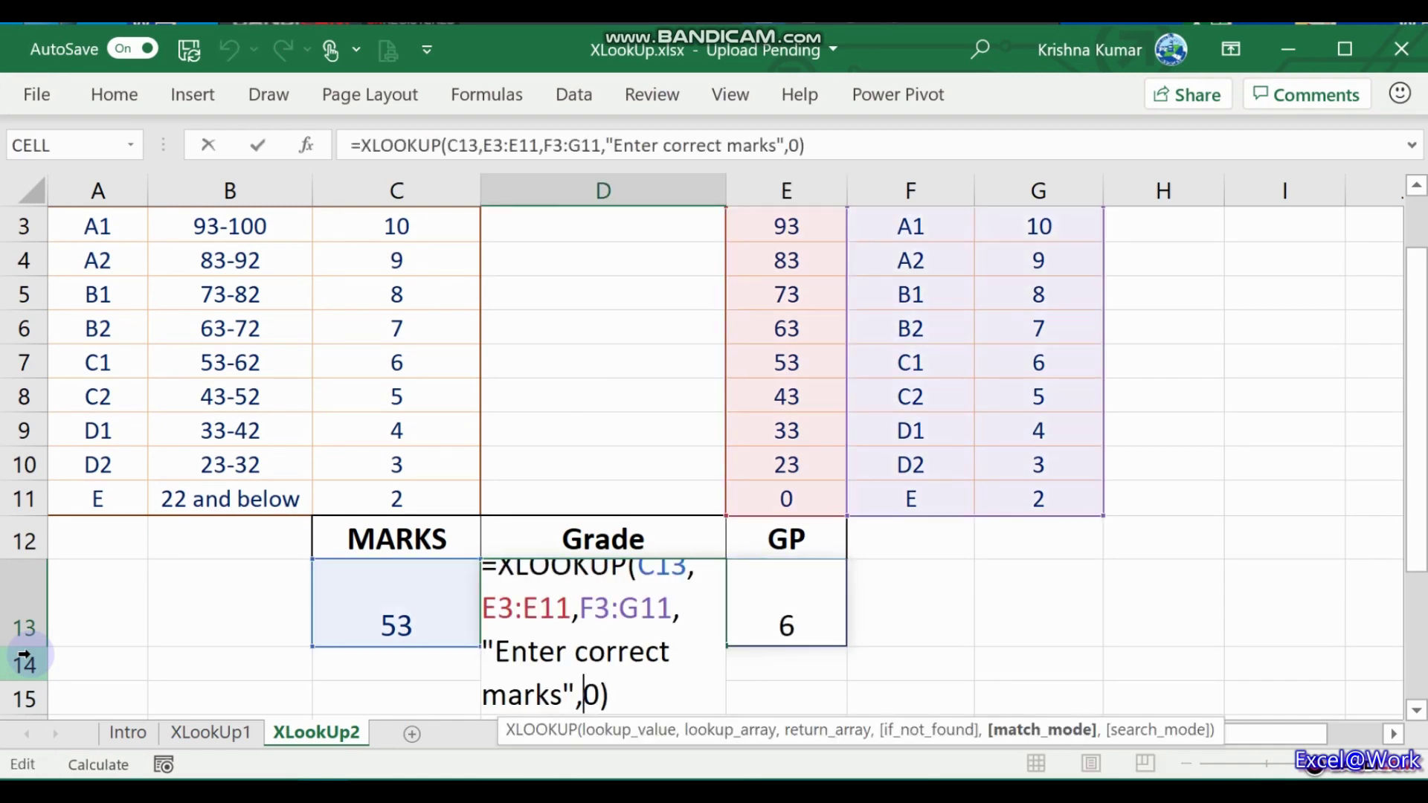
pyautogui.press('Delete')
pyautogui.write('1')
pyautogui.press('BackSpace')
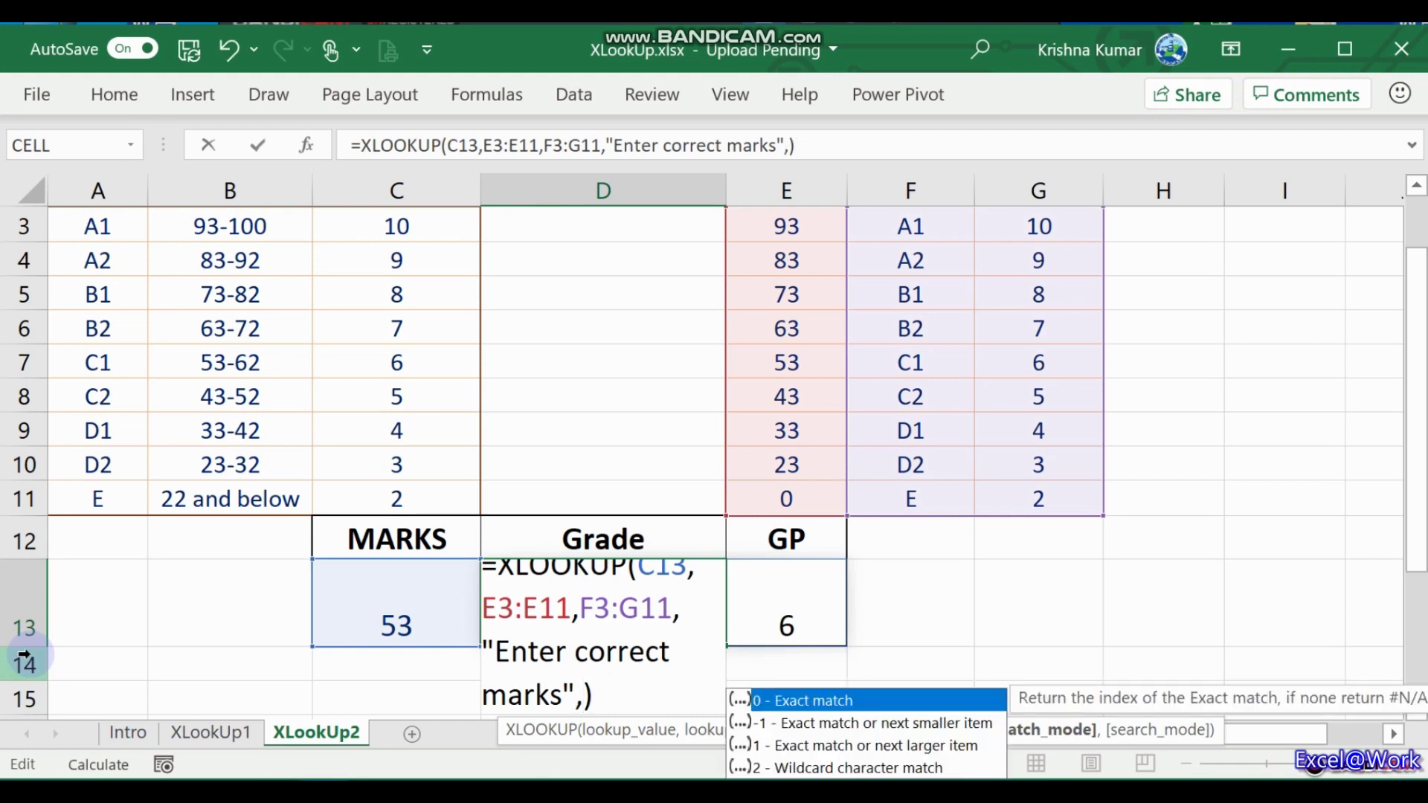
pyautogui.press('Down')
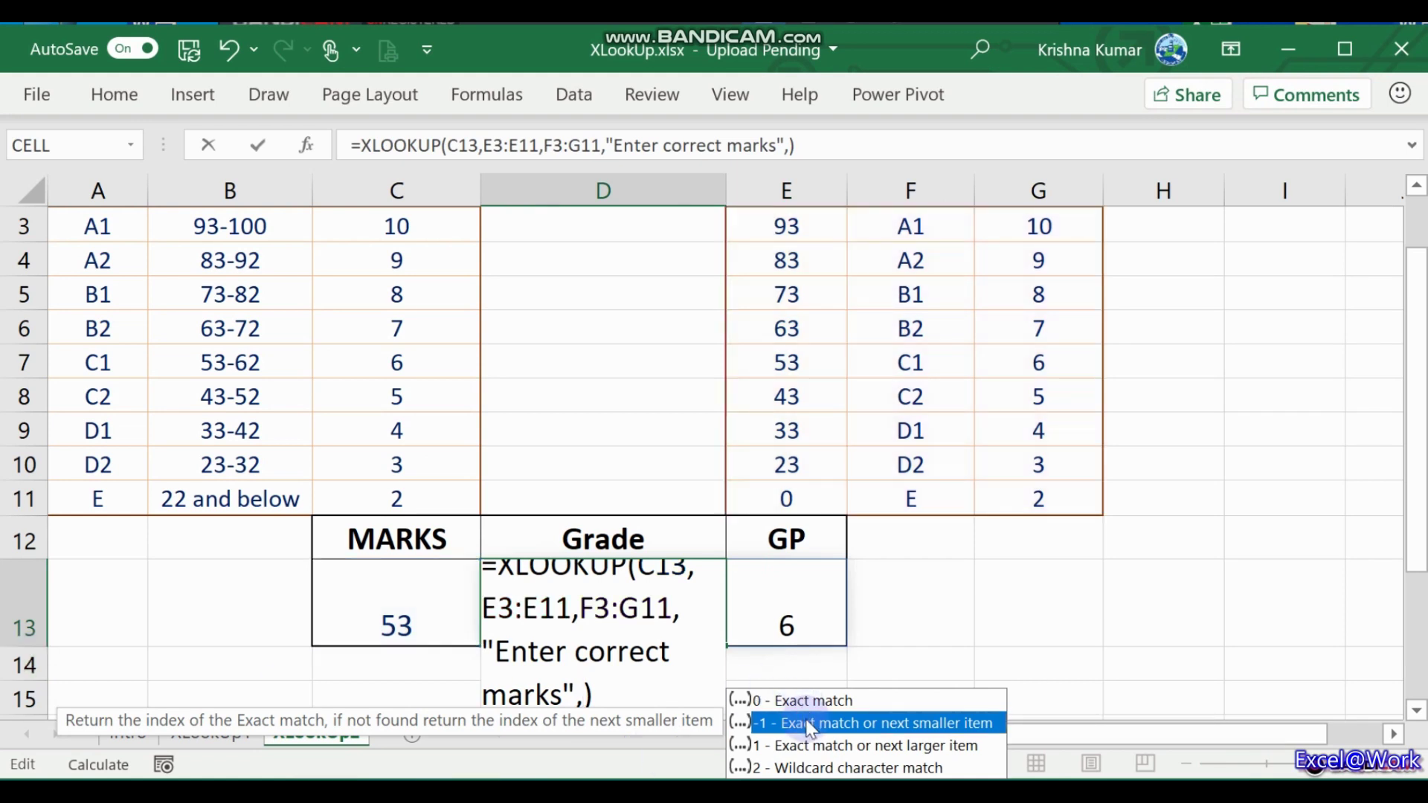
pyautogui.write('-1')
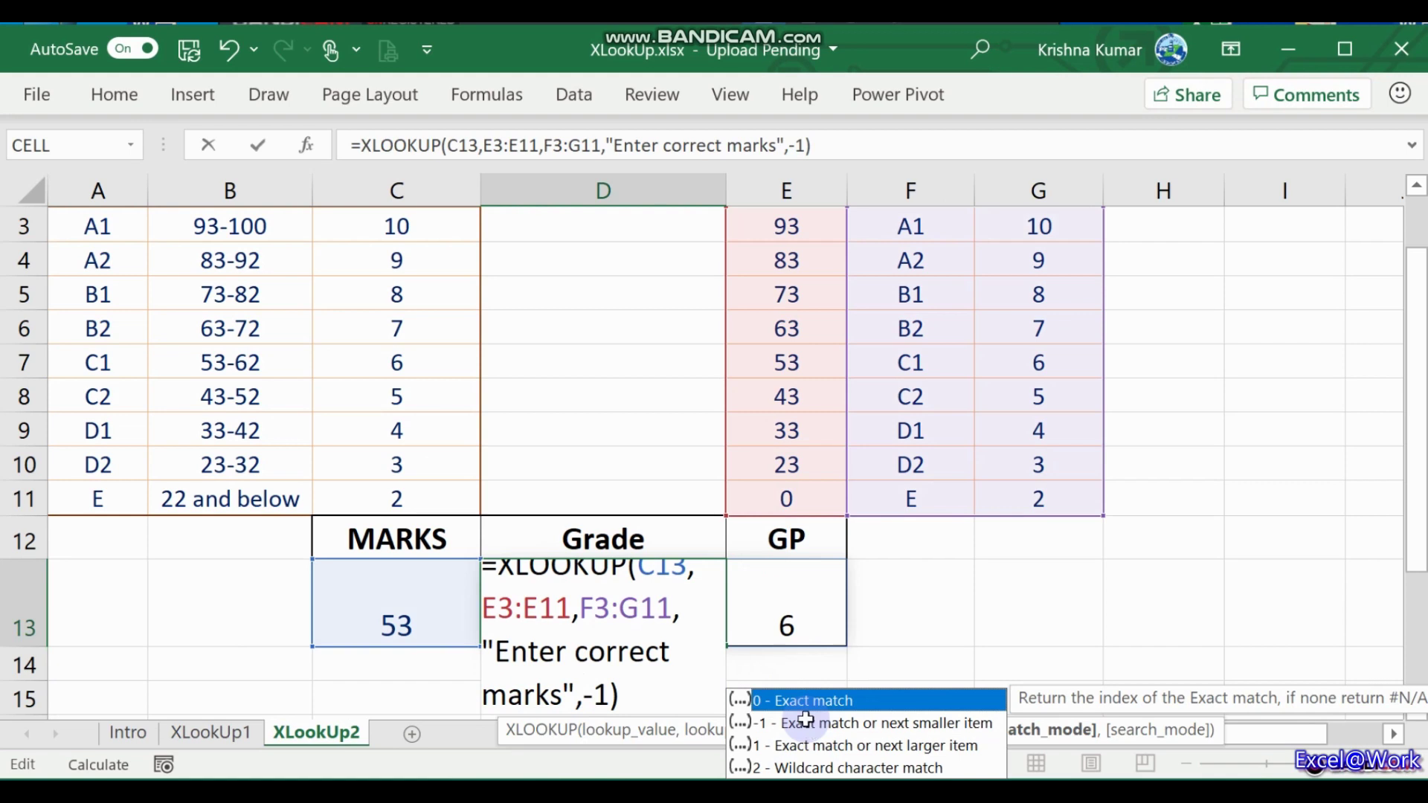
pyautogui.hotkey('ctrl', 'Return')
pyautogui.press('Left')
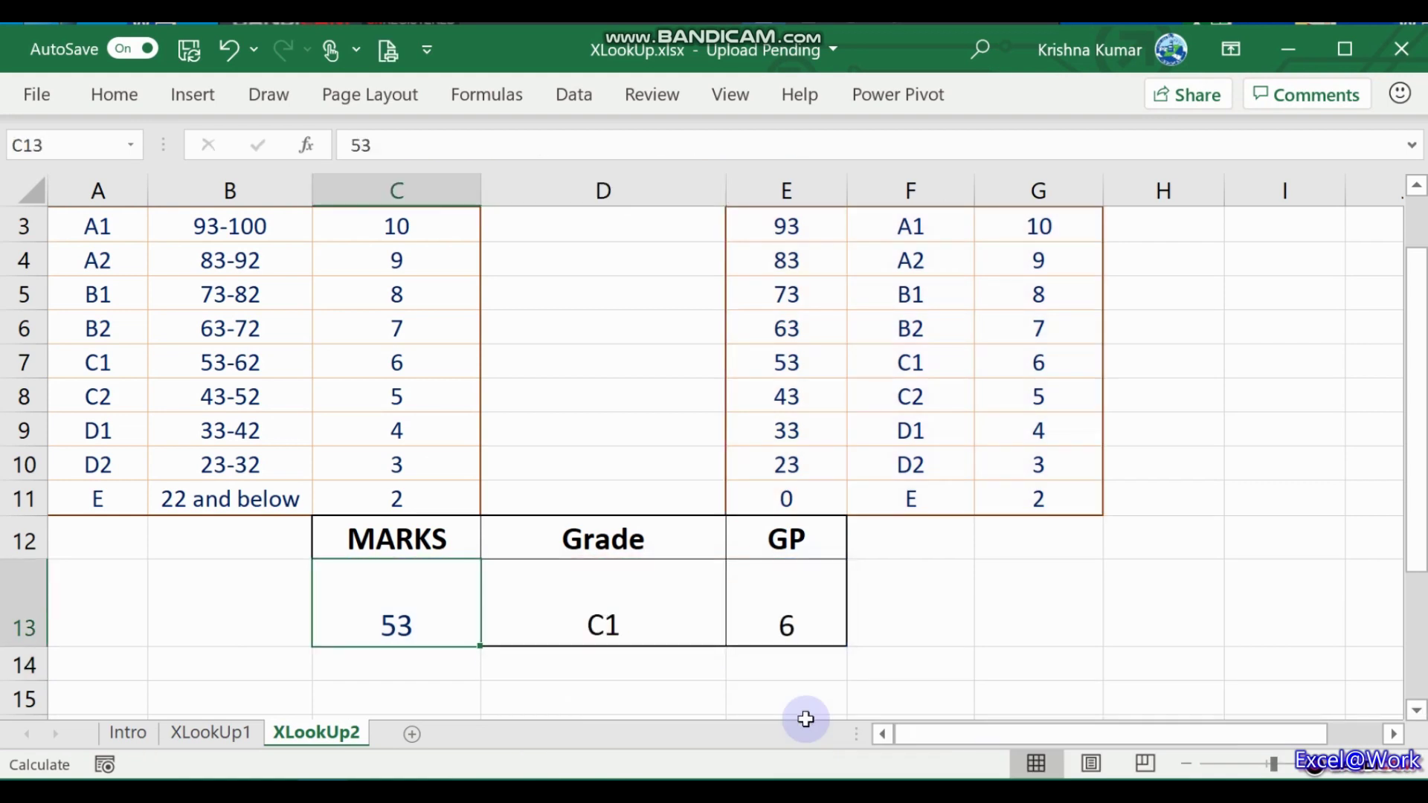
# Test marks of 90, 95 and 93 in C13 against the Grade and GP results
pyautogui.write('90')
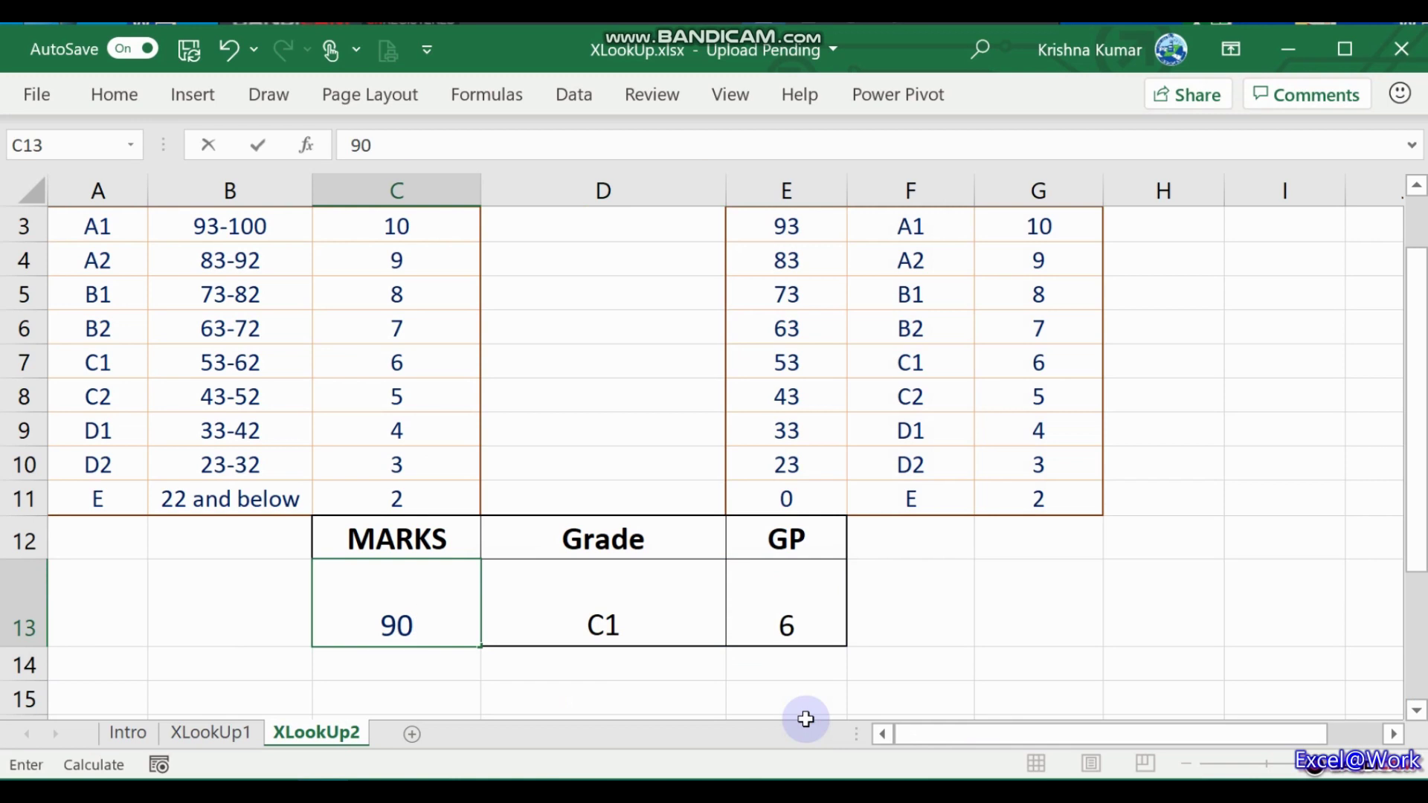
pyautogui.press('Tab')
pyautogui.press('Left')
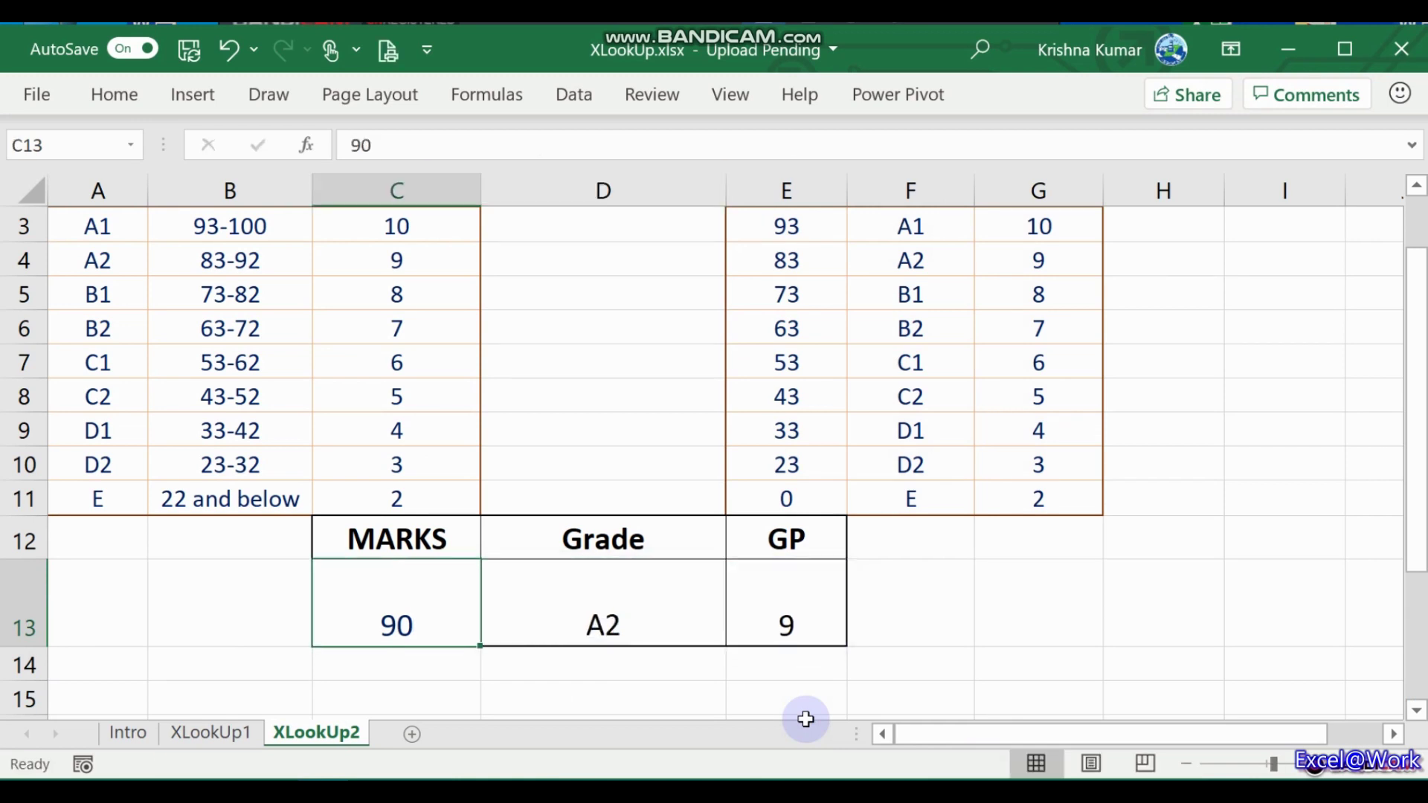
pyautogui.press('Right')
pyautogui.press('Right')
pyautogui.press('Left')
pyautogui.press('Left')
pyautogui.write('95')
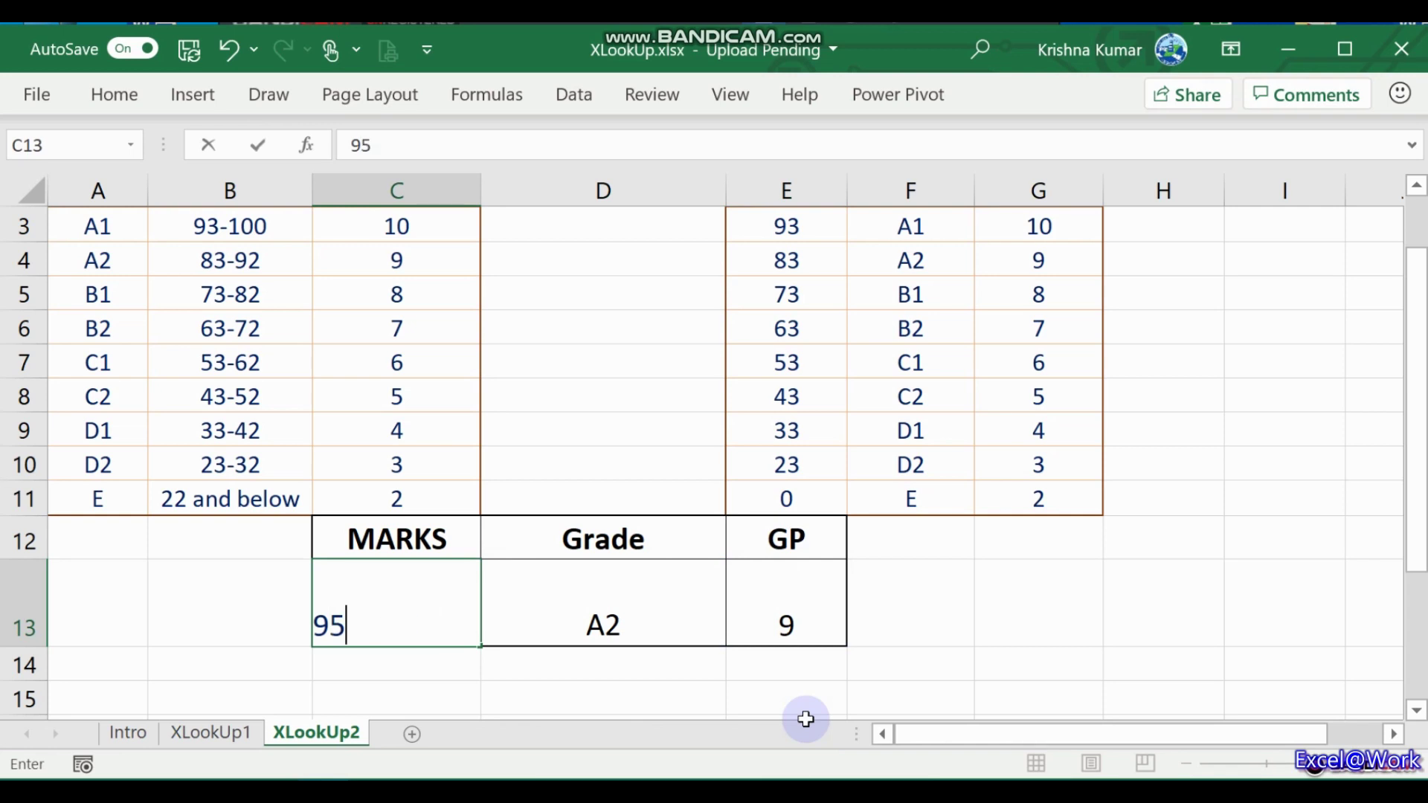
pyautogui.press('Tab')
pyautogui.press('Left')
pyautogui.write('95')
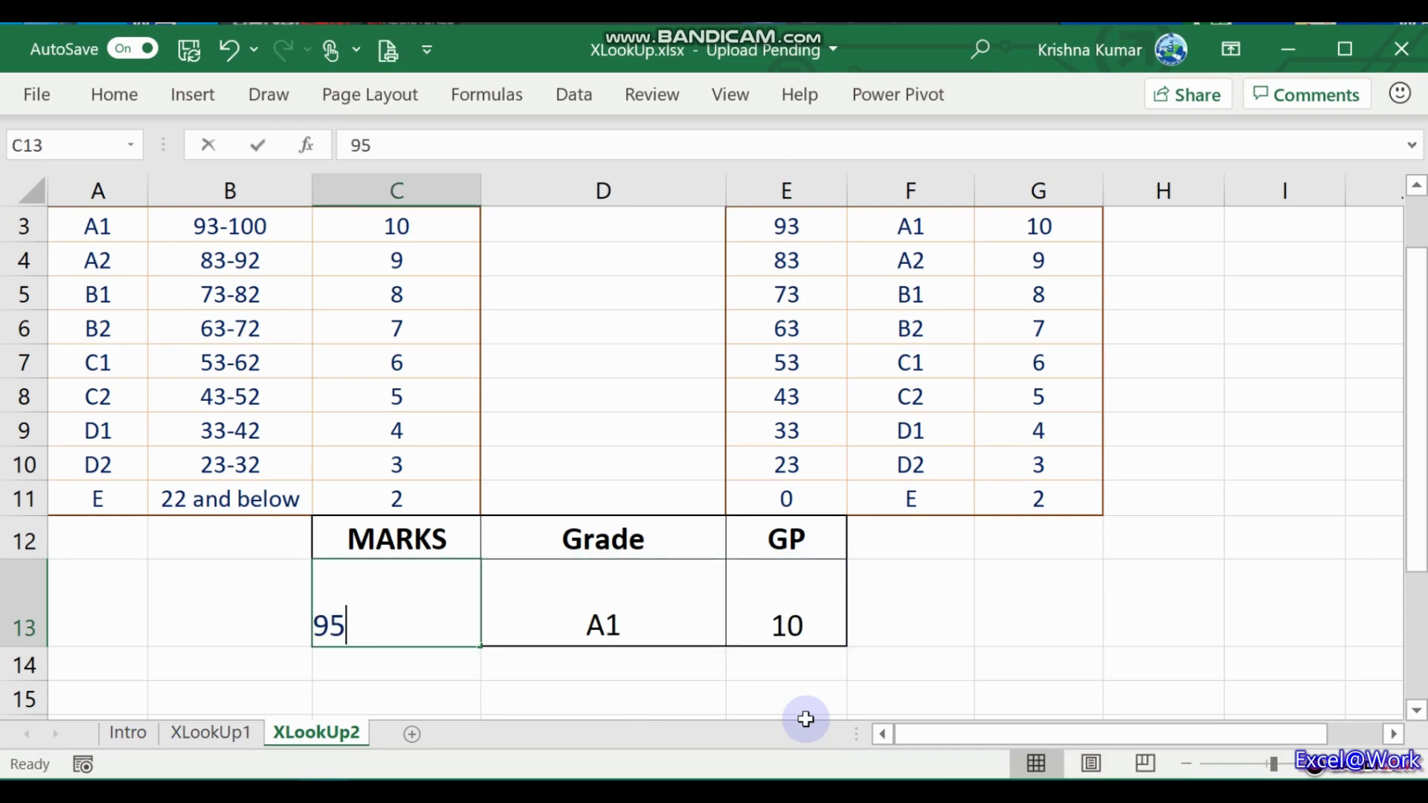
pyautogui.press('BackSpace')
pyautogui.press('Tab')
pyautogui.press('Left')
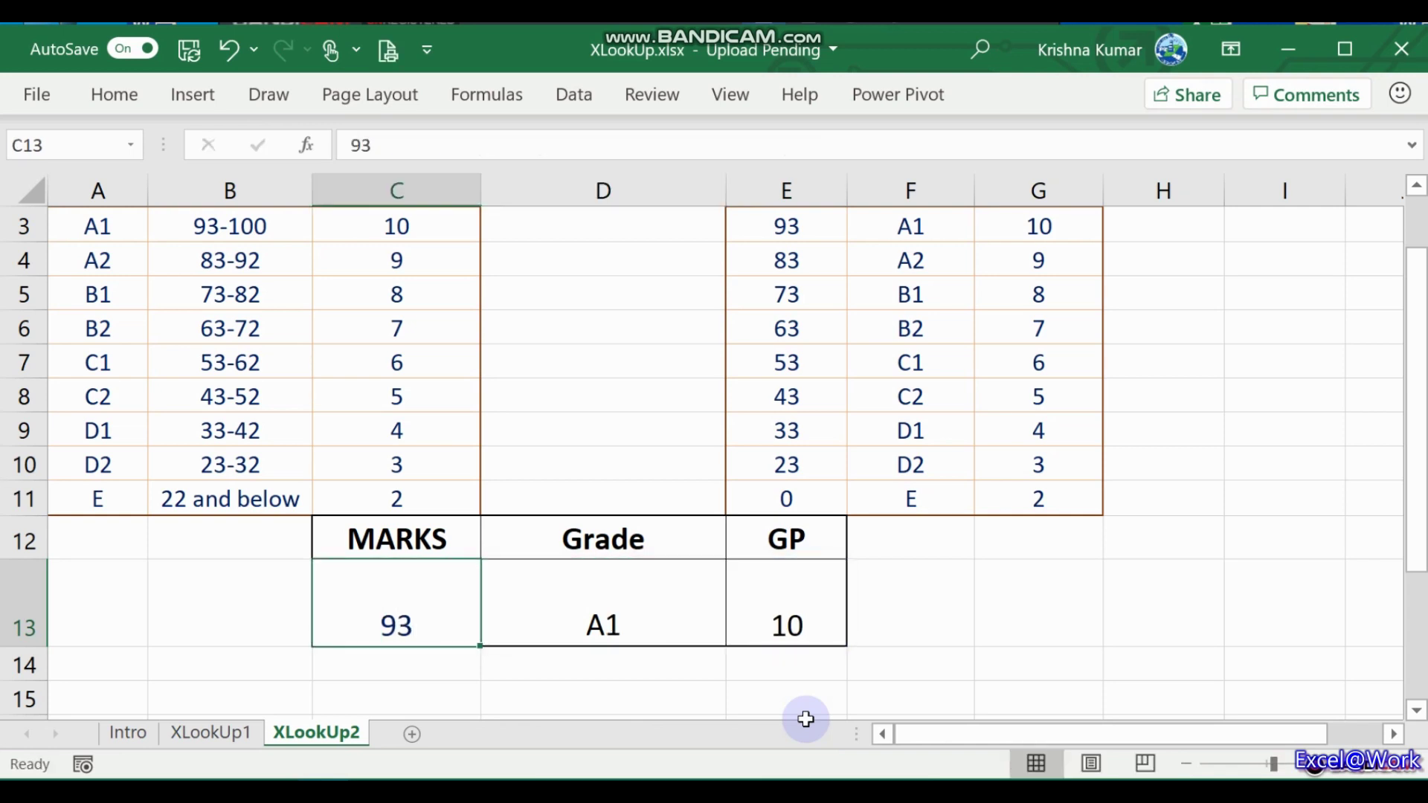
# Test marks of 92, 23, 22 and 0, getting A2/9, D2/3 and E/2
pyautogui.write('92')
pyautogui.press('Tab')
pyautogui.press('Left')
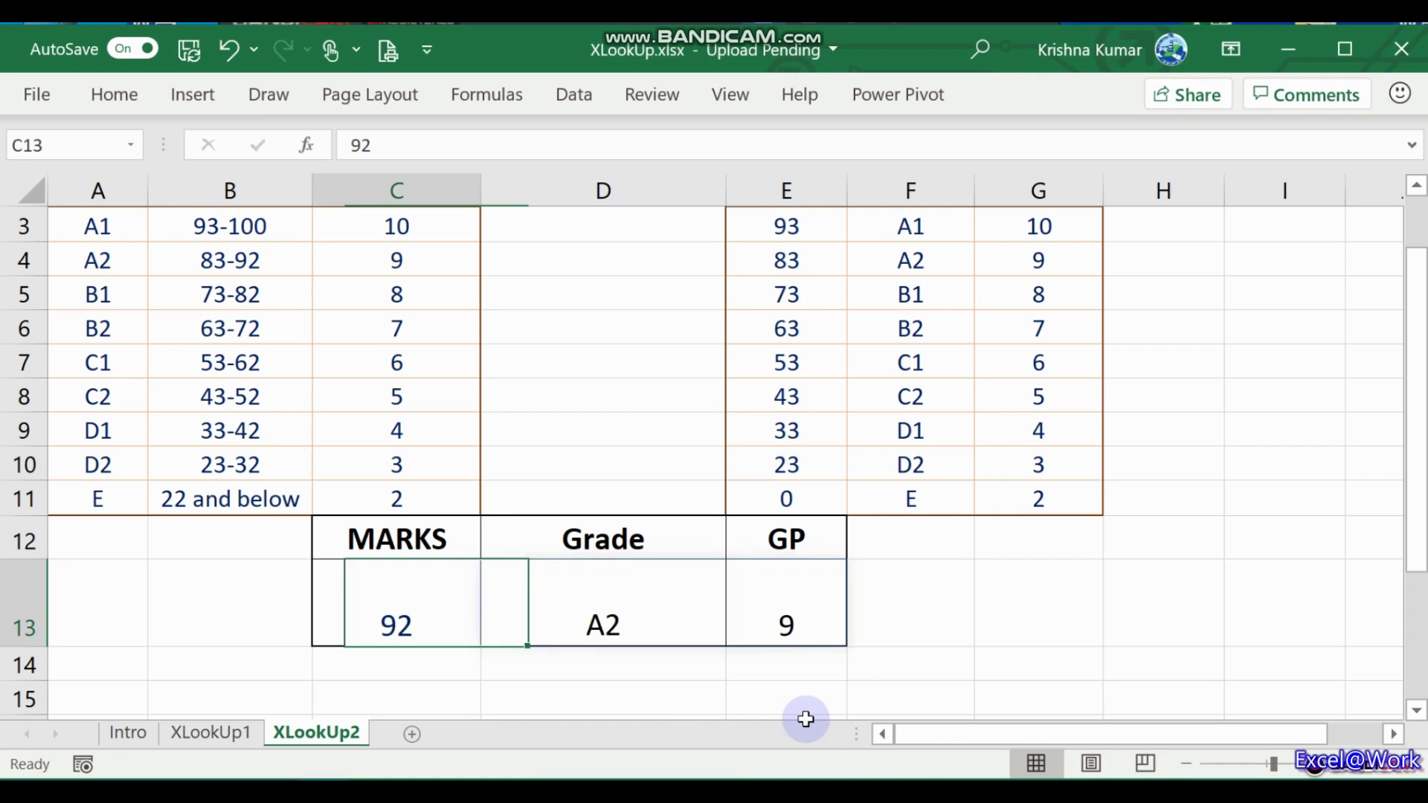
pyautogui.write('23')
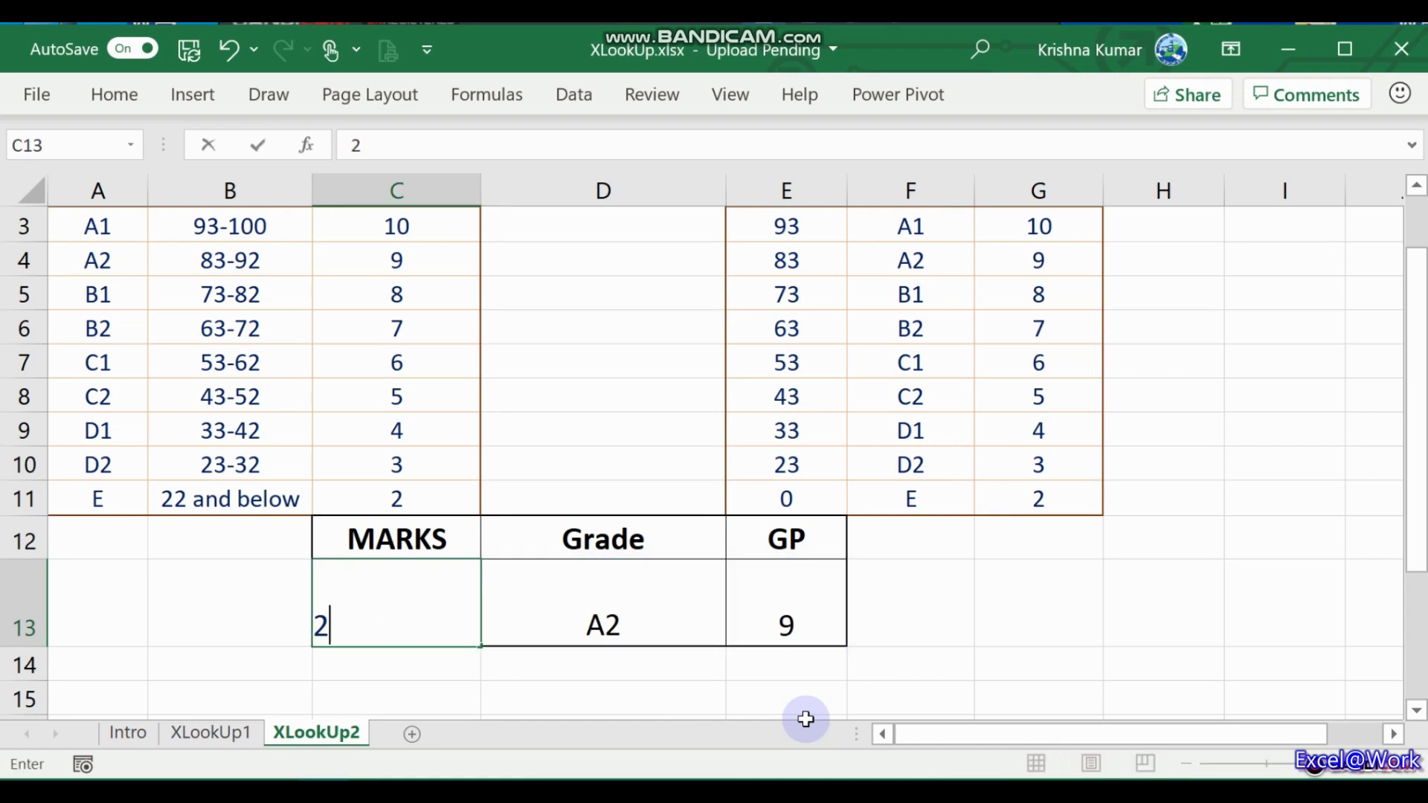
pyautogui.press('Tab')
pyautogui.press('Left')
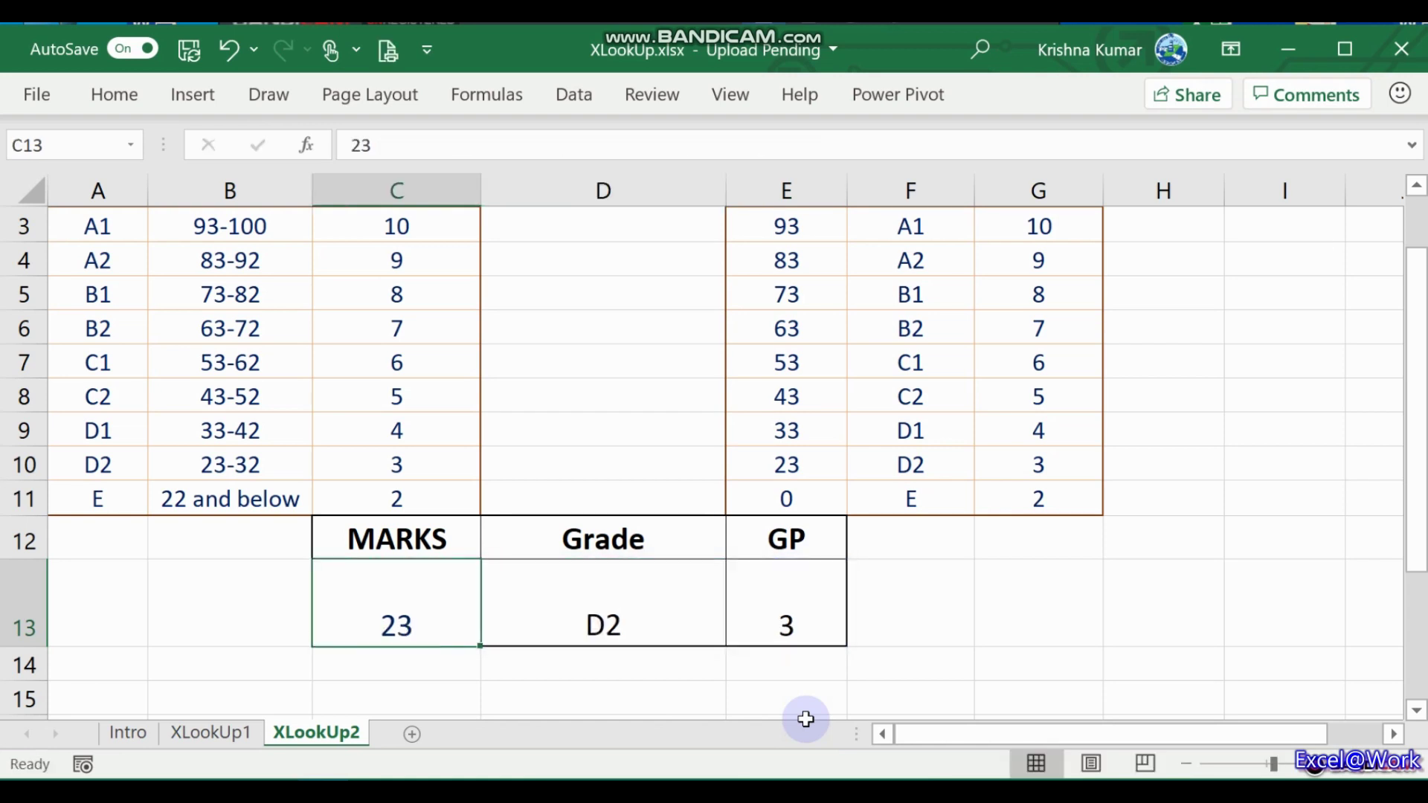
pyautogui.write('22')
pyautogui.press('Tab')
pyautogui.press('Left')
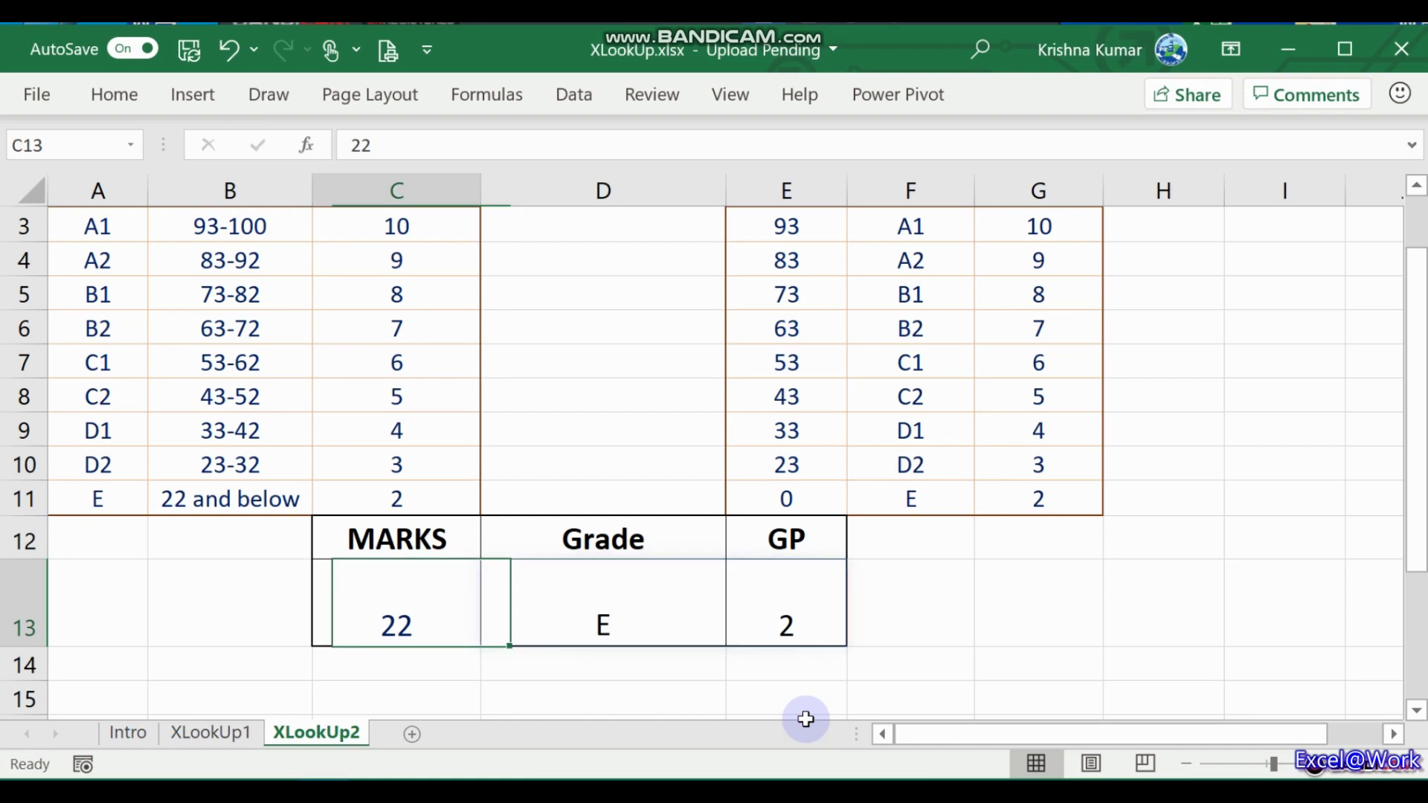
pyautogui.write('0')
pyautogui.press('Tab')
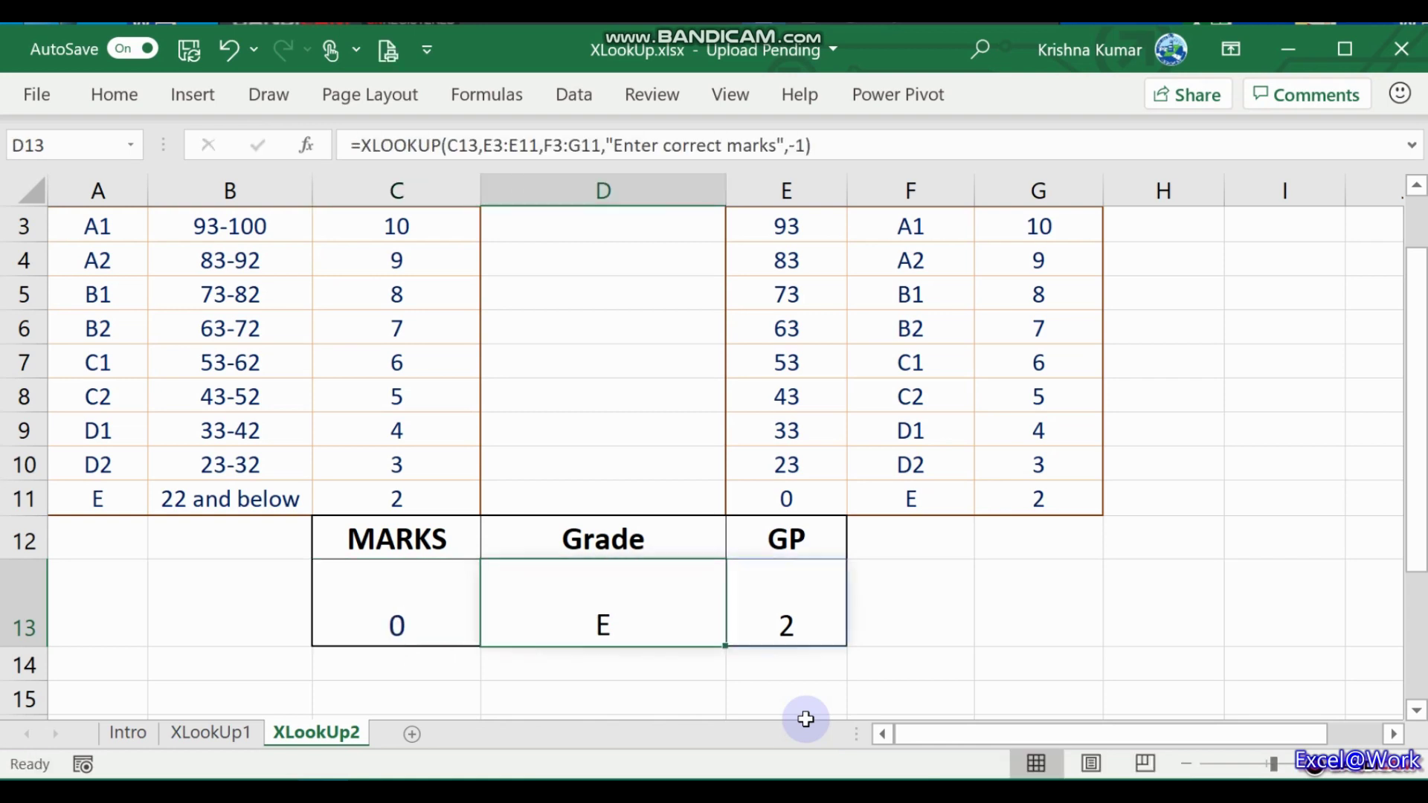
pyautogui.press('Left')
# Test marks of -1, 100 and 101 in C13, then undo to leave 100
pyautogui.write('-1')
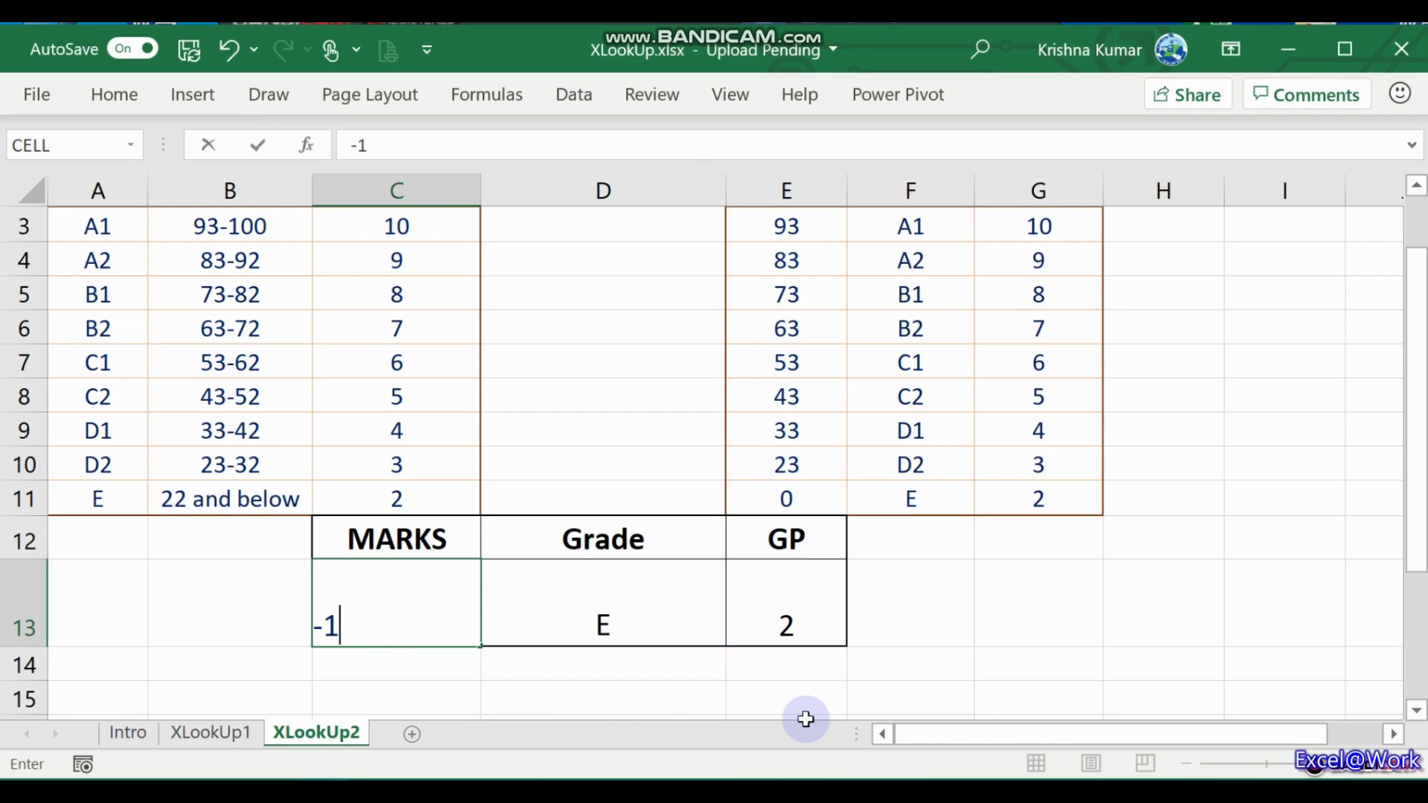
pyautogui.press('Tab')
pyautogui.press('Left')
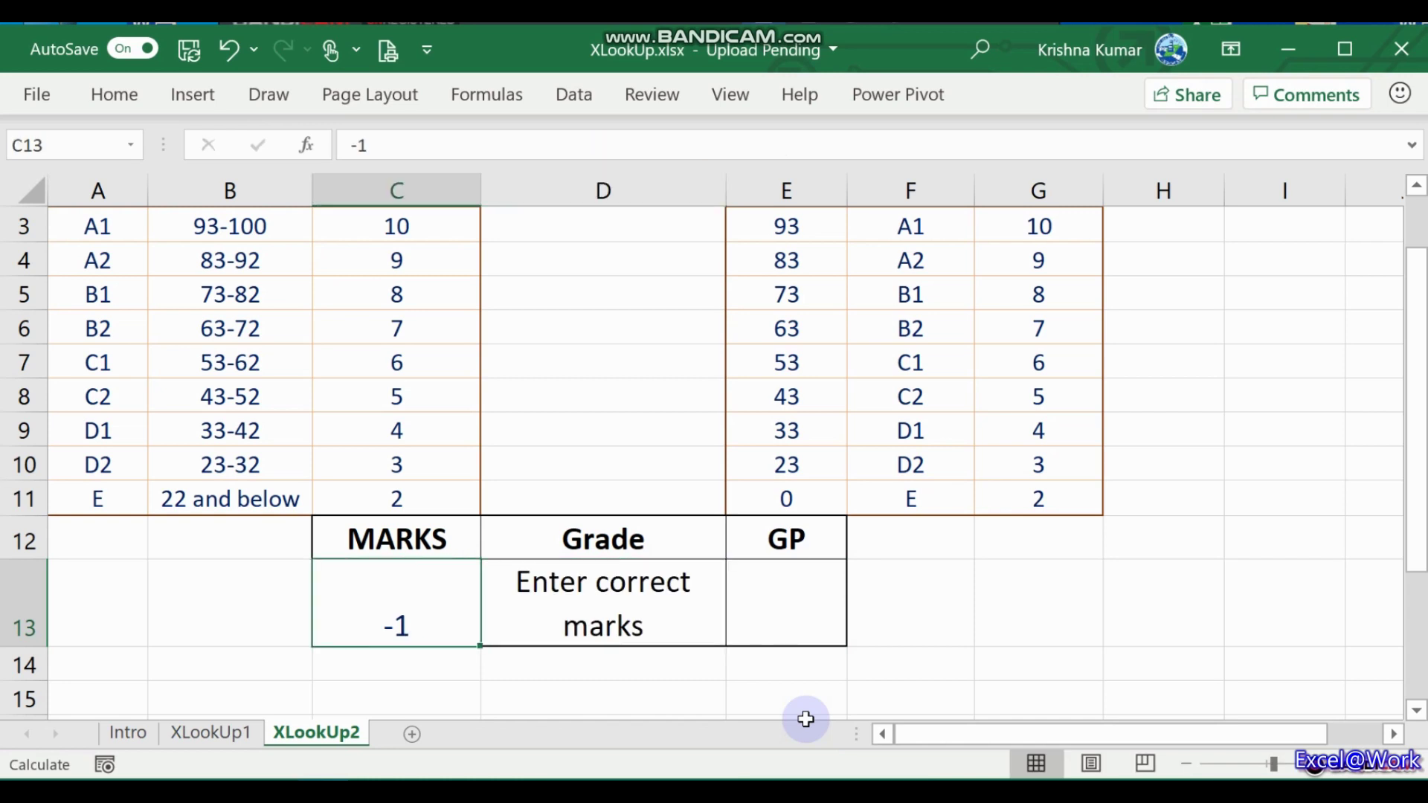
pyautogui.write('100')
pyautogui.press('Tab')
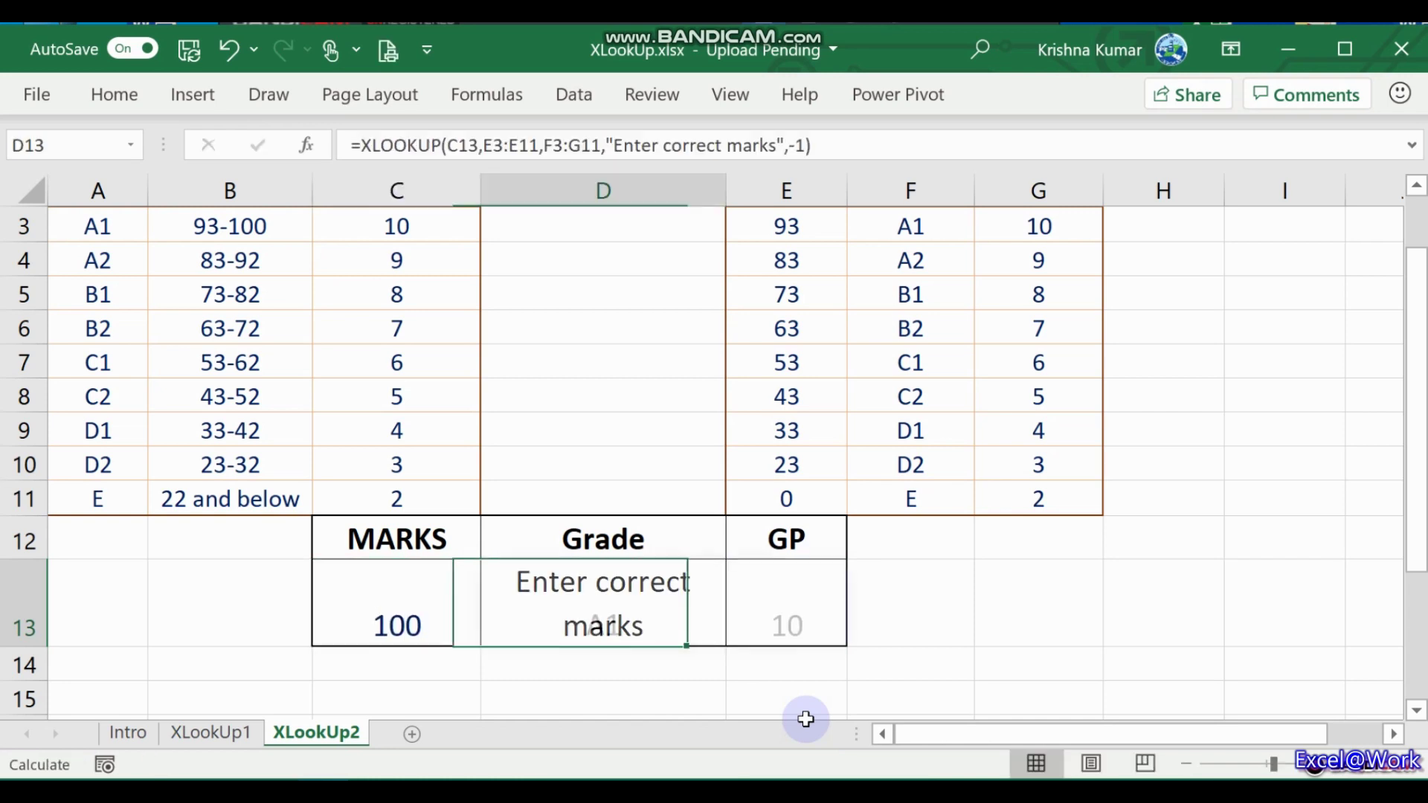
pyautogui.press('Left')
pyautogui.write('101')
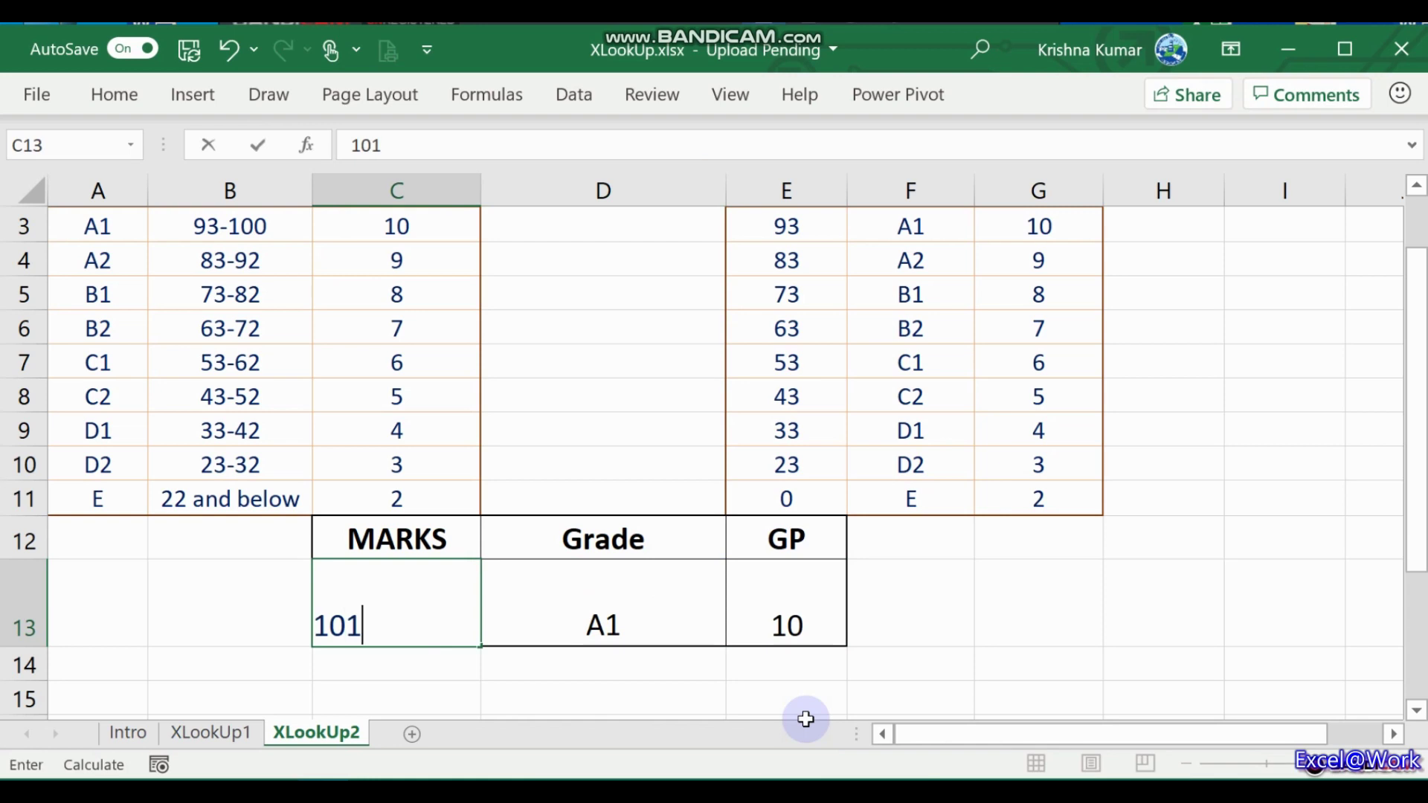
pyautogui.press('Tab')
pyautogui.press('Left')
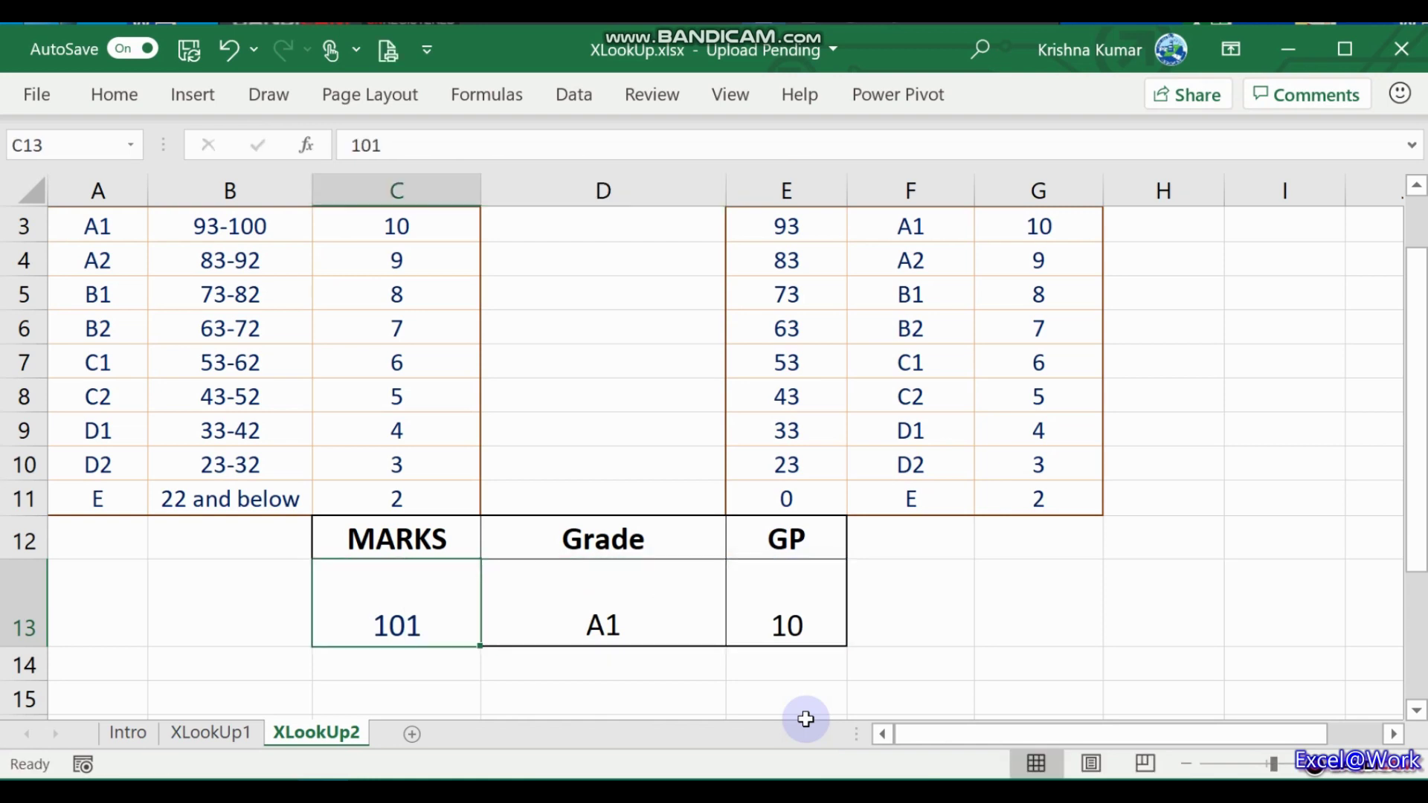
pyautogui.hotkey('ctrl', 'z')
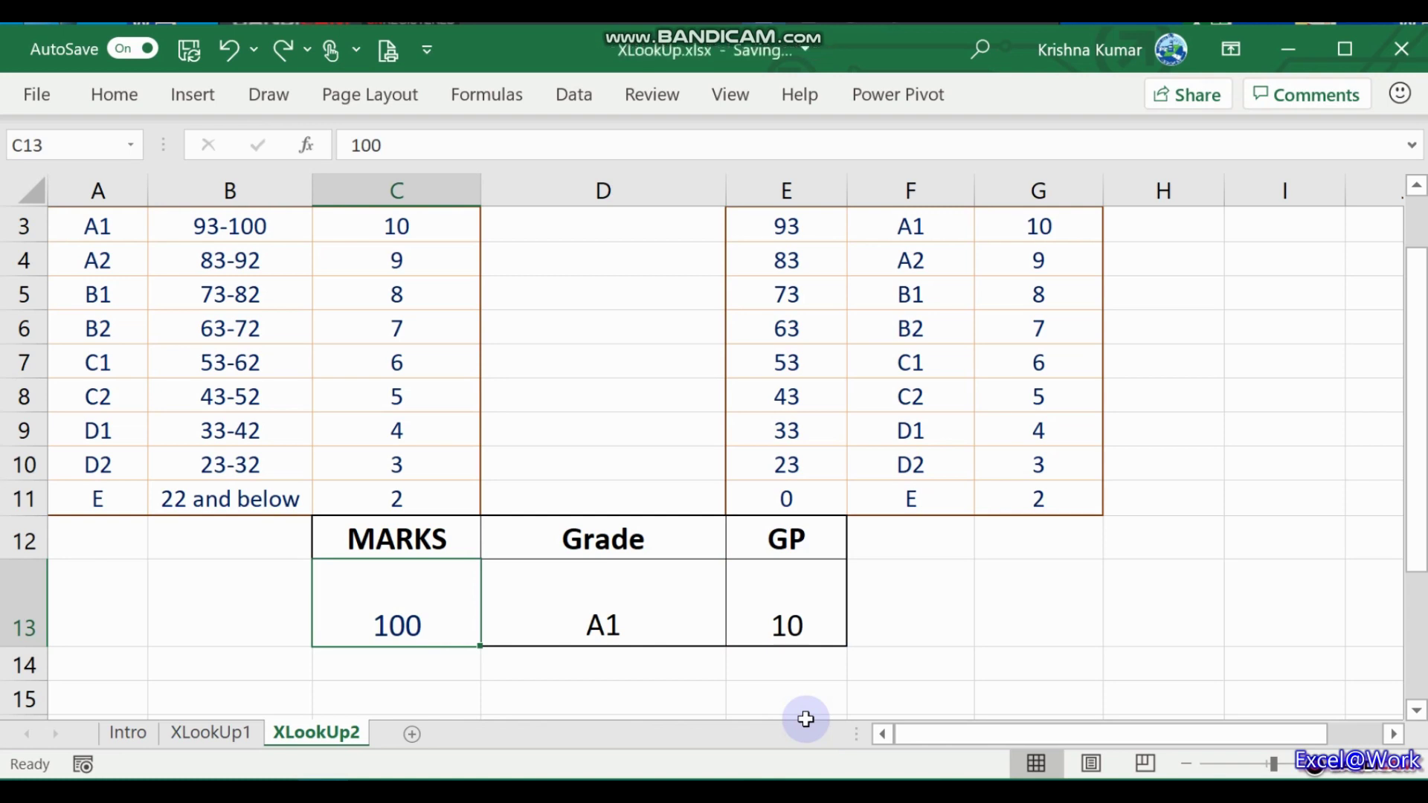
# Review the grading table's titles and Grade Point column, returning to the marks cell
pyautogui.press('Up')
pyautogui.press('Up')
pyautogui.press('Up')
pyautogui.press('Up')
pyautogui.press('Up')
pyautogui.press('Up')
pyautogui.press('Up')
pyautogui.press('Up')
pyautogui.press('Up')
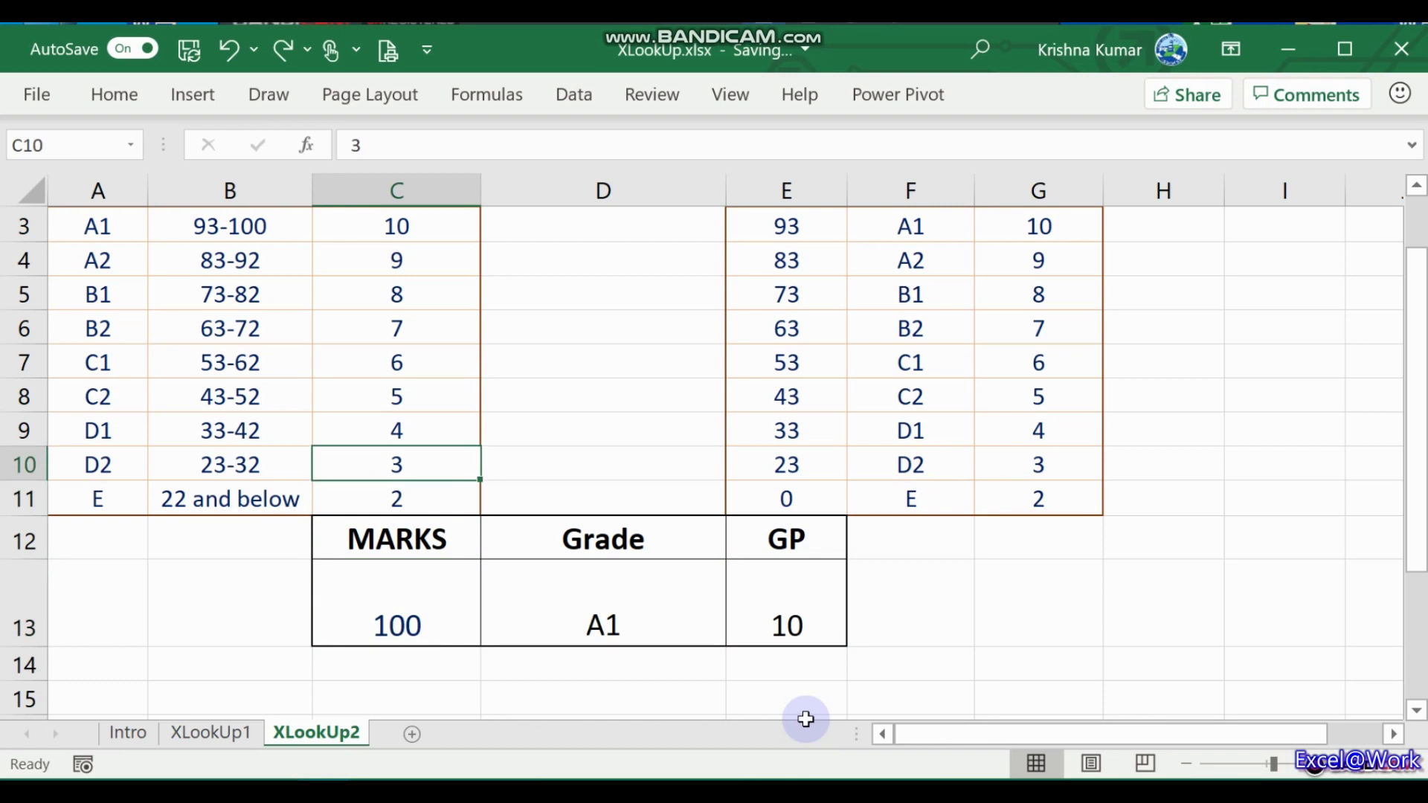
pyautogui.press('Up')
pyautogui.press('Up')
pyautogui.press('Up')
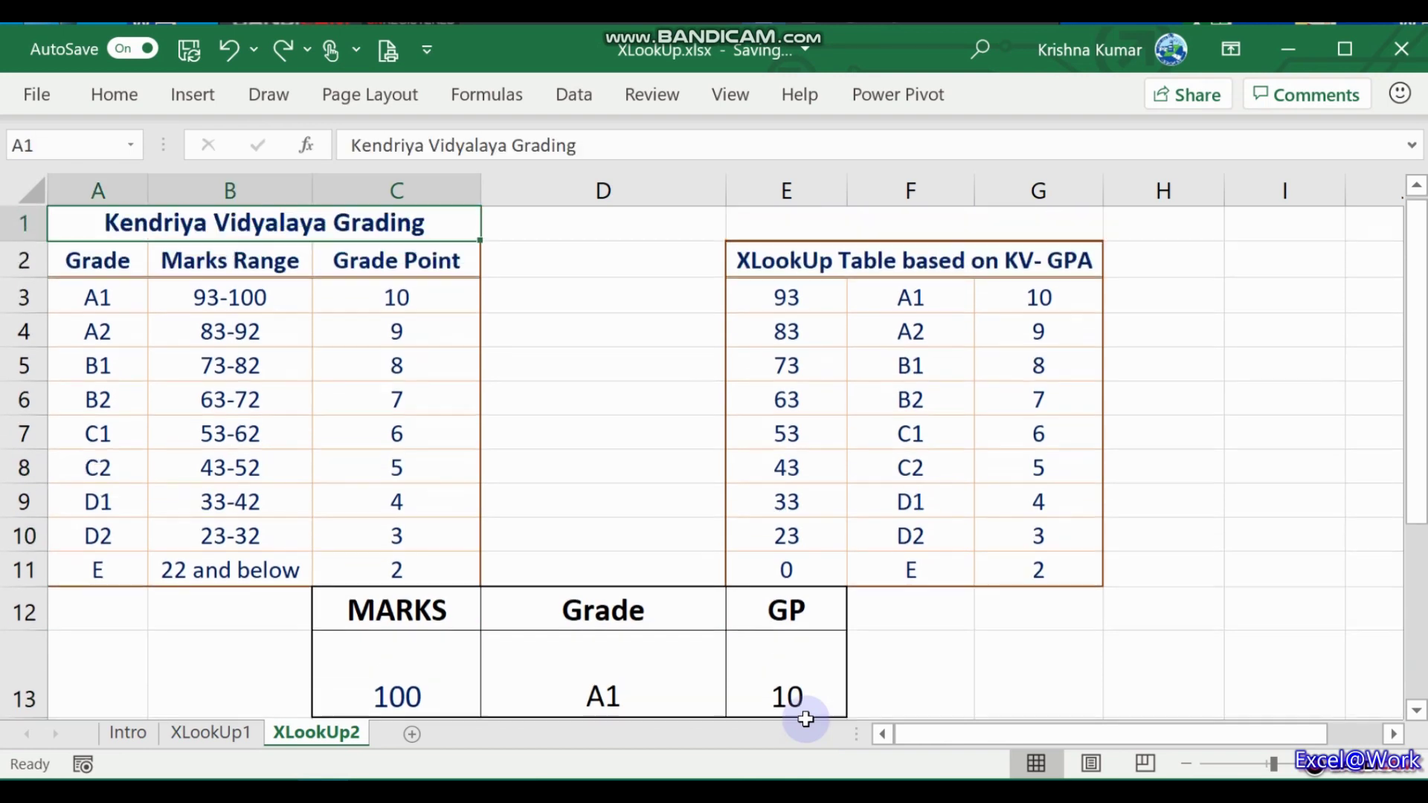
pyautogui.press('Down')
pyautogui.press('Down')
pyautogui.press('Down')
pyautogui.press('Down')
pyautogui.press('Down')
pyautogui.press('Down')
pyautogui.press('Down')
pyautogui.press('Down')
pyautogui.press('Down')
pyautogui.press('Down')
pyautogui.press('Down')
pyautogui.press('Down')
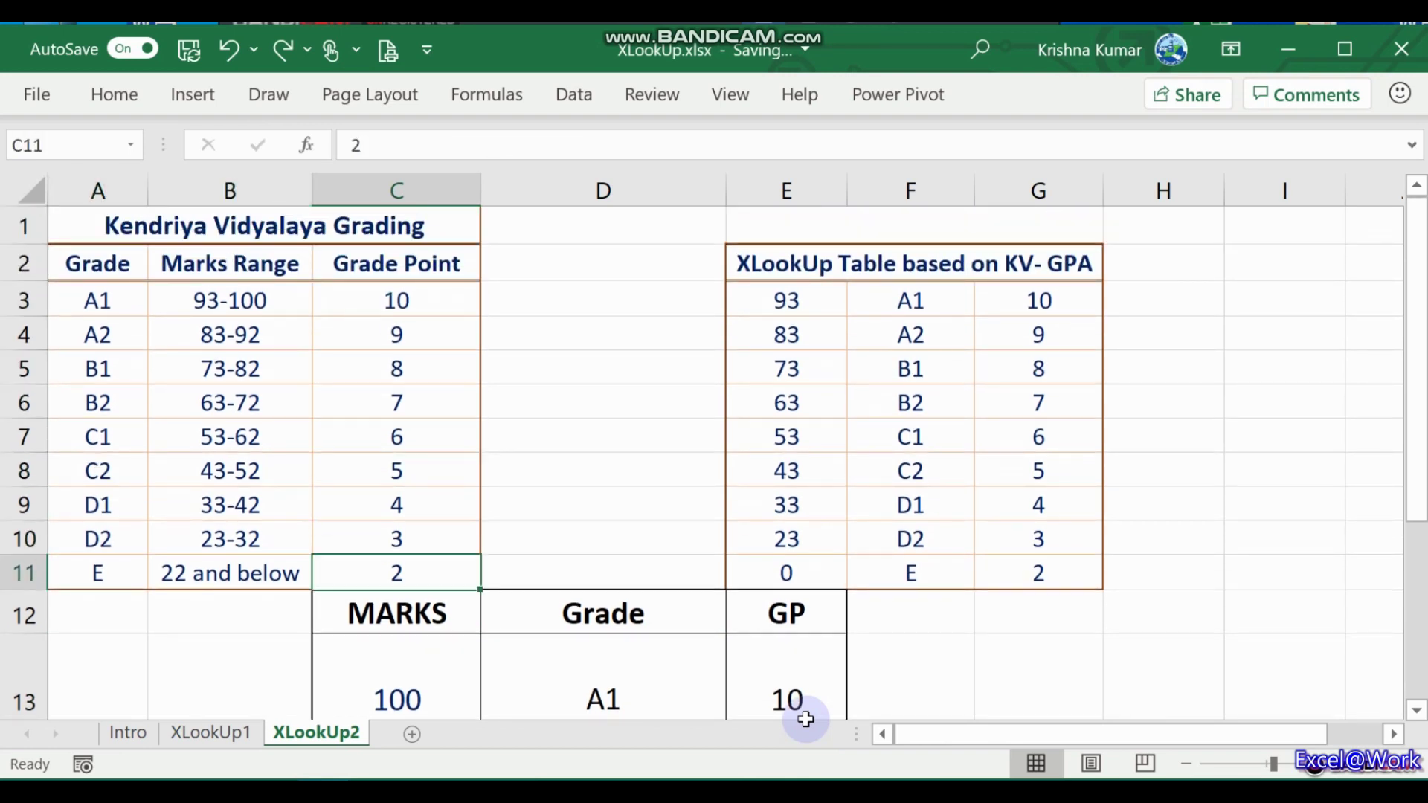
pyautogui.press('Right')
pyautogui.press('Right')
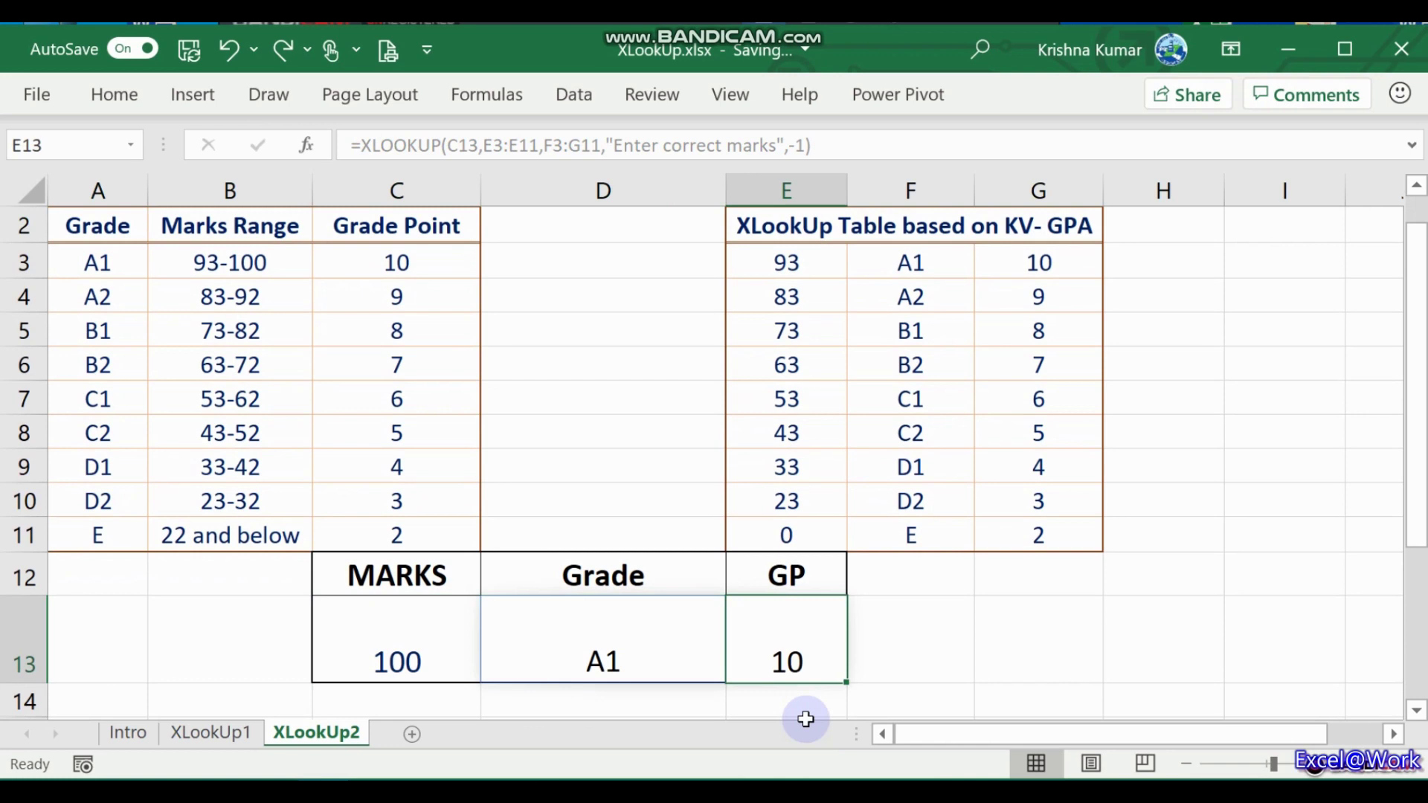
pyautogui.hotkey('ctrl', 'y')
pyautogui.hotkey('ctrl', 'y')
# Enter 50 marks in C13 for grade C2 and GP 5, checking the D13 Grade formula
pyautogui.write('50')
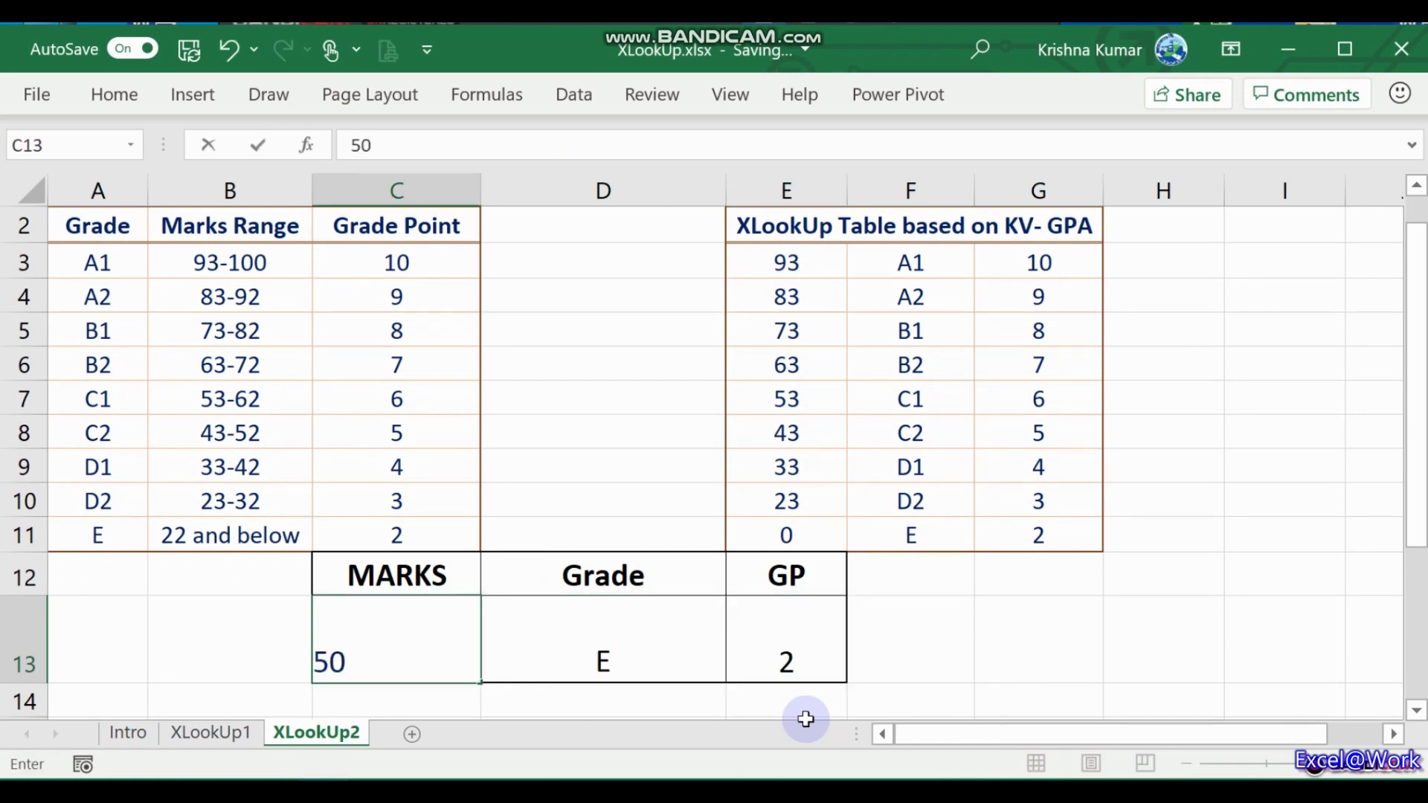
pyautogui.press('Tab')
pyautogui.press('Left')
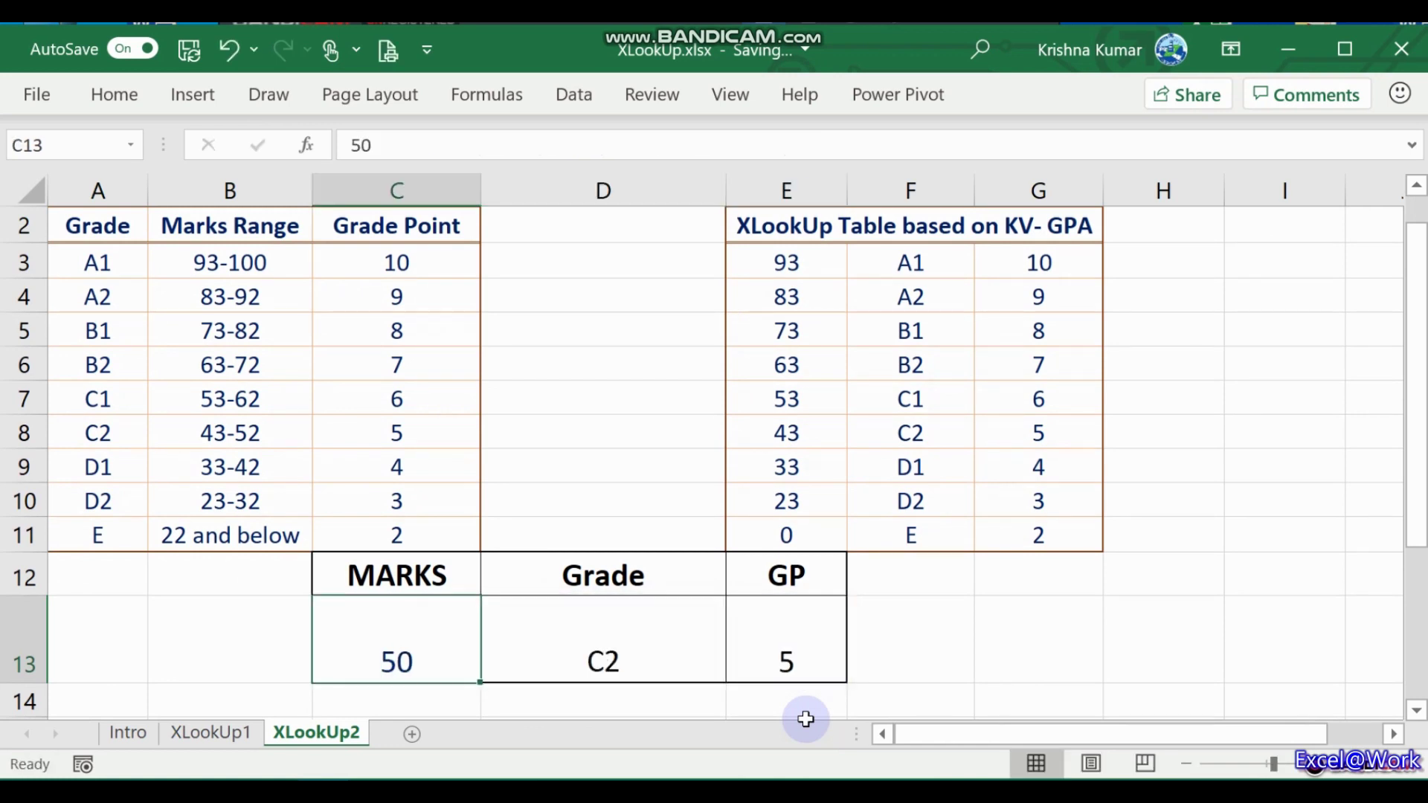
pyautogui.press('Right')
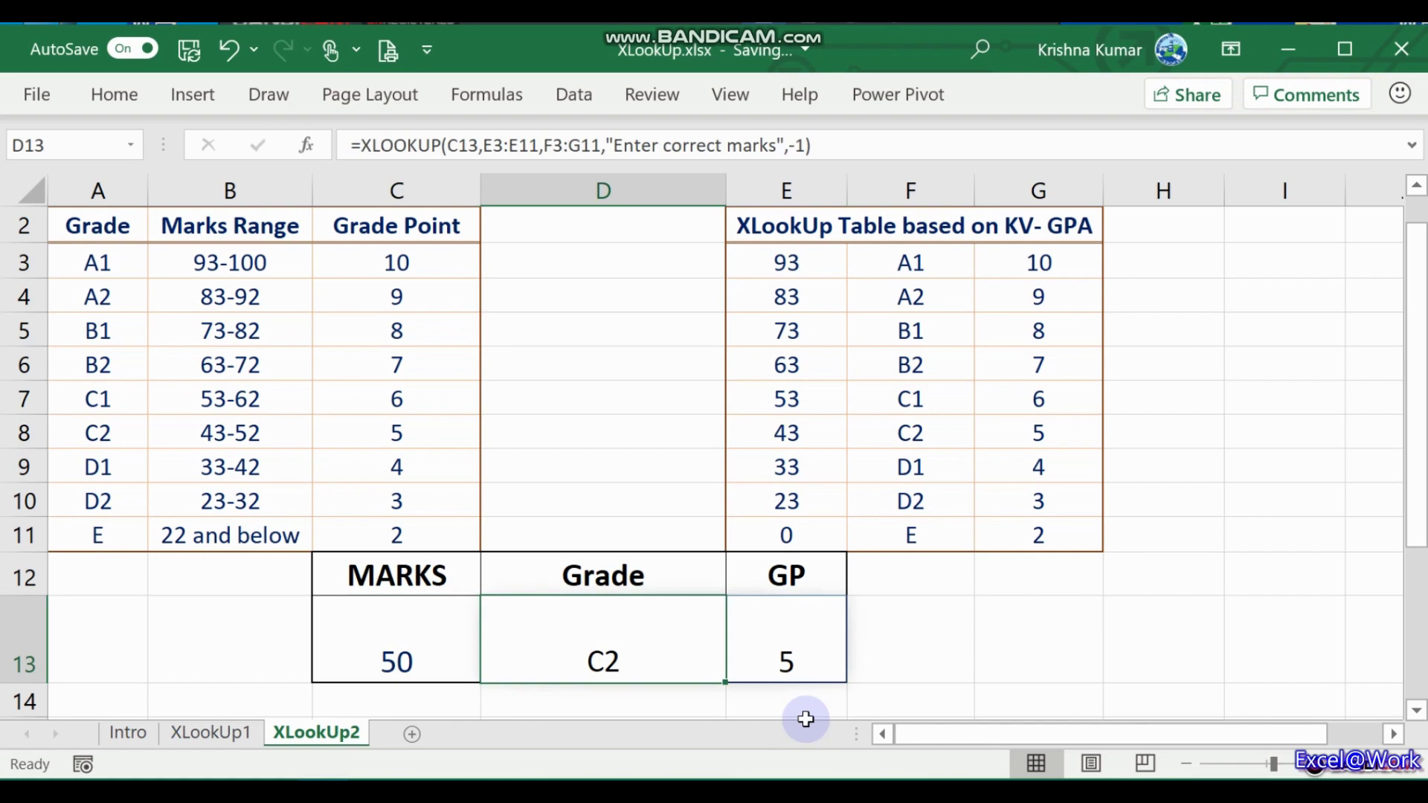